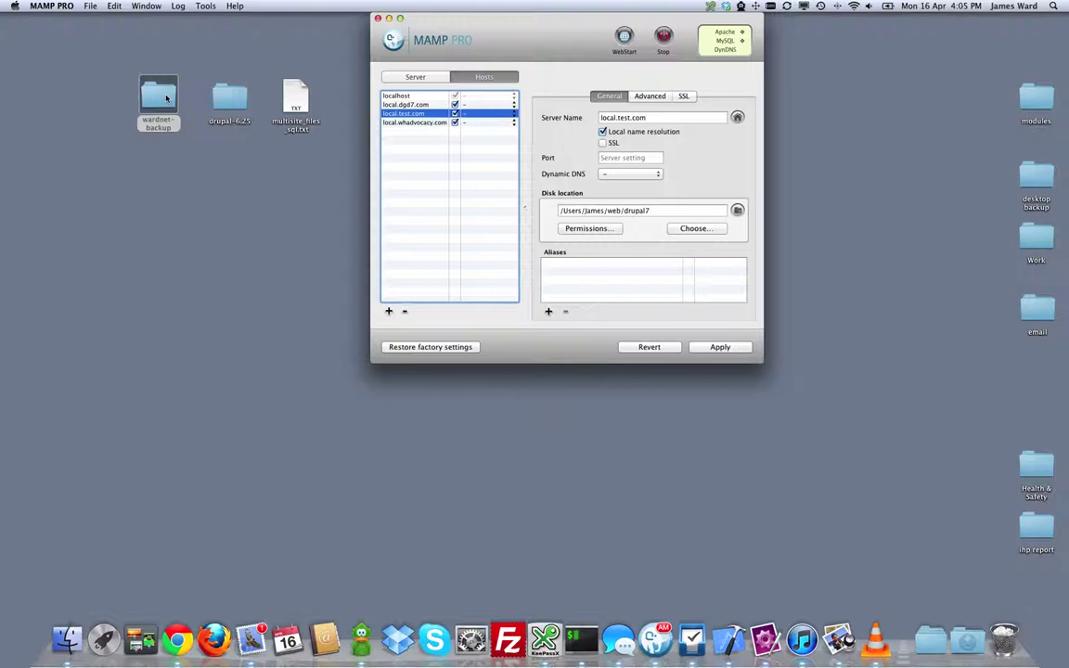
# Step: From wardnet-backup, go to drupal-6.25/sites/default and copy default.settings.php
pyautogui.doubleClick(167, 98)
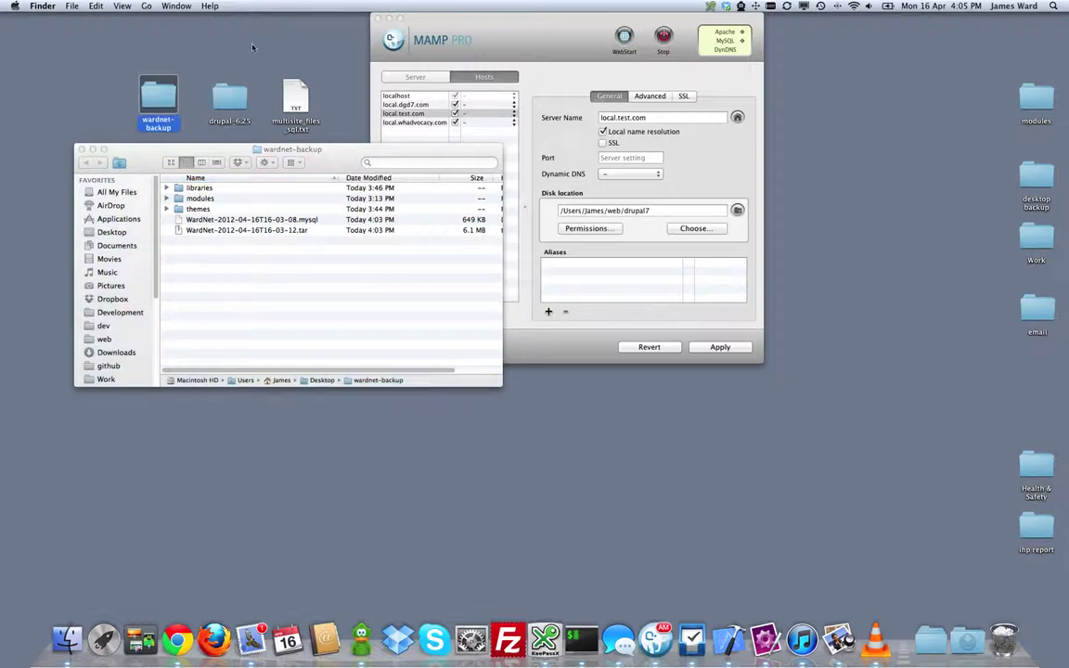
pyautogui.moveTo(179, 149); pyautogui.dragTo(137, 163)
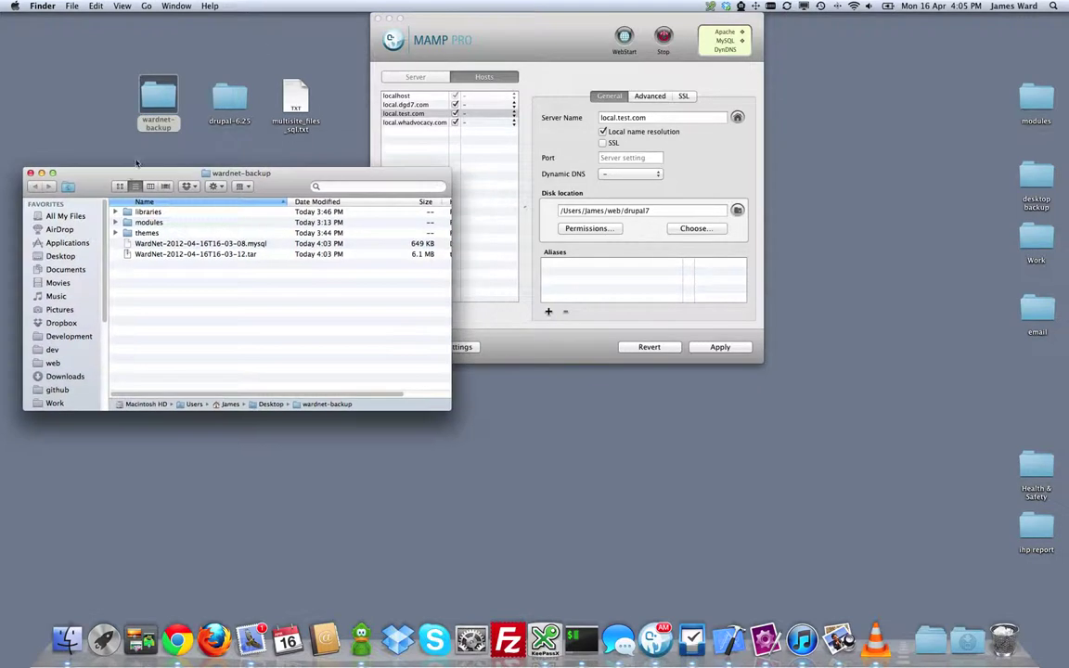
pyautogui.doubleClick(229, 99)
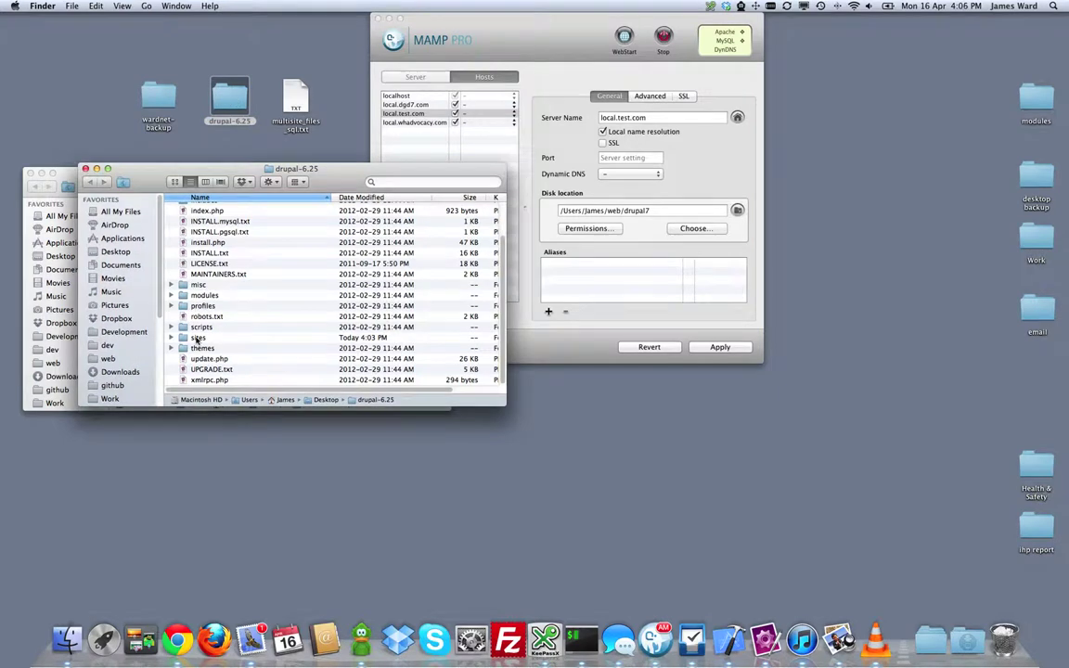
pyautogui.doubleClick(198, 337)
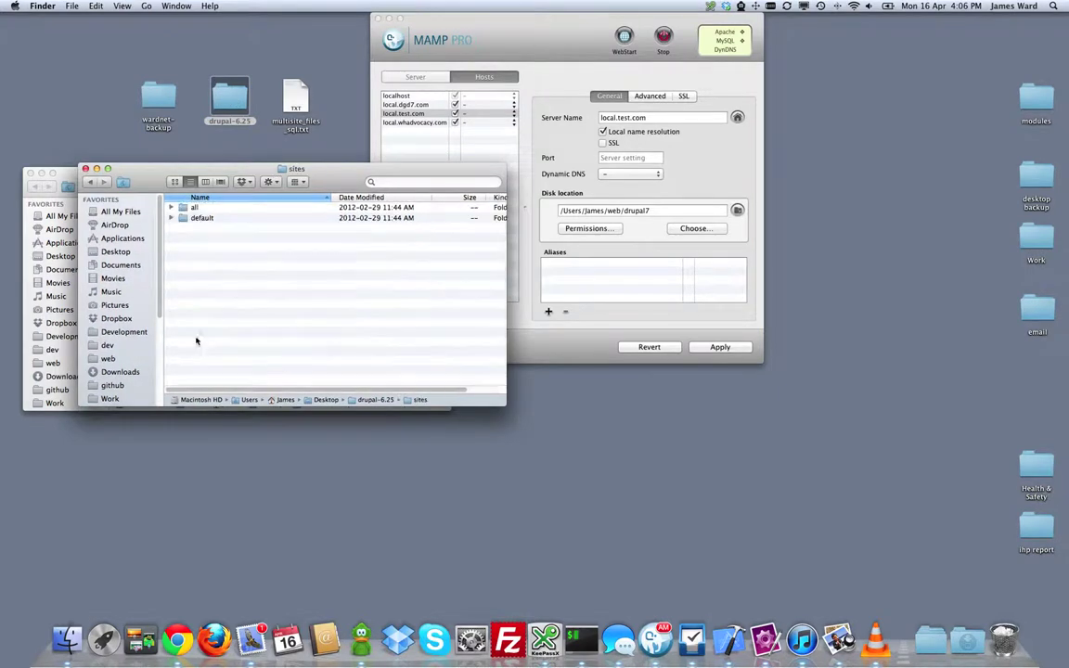
pyautogui.doubleClick(197, 218)
pyautogui.rightClick(205, 211)
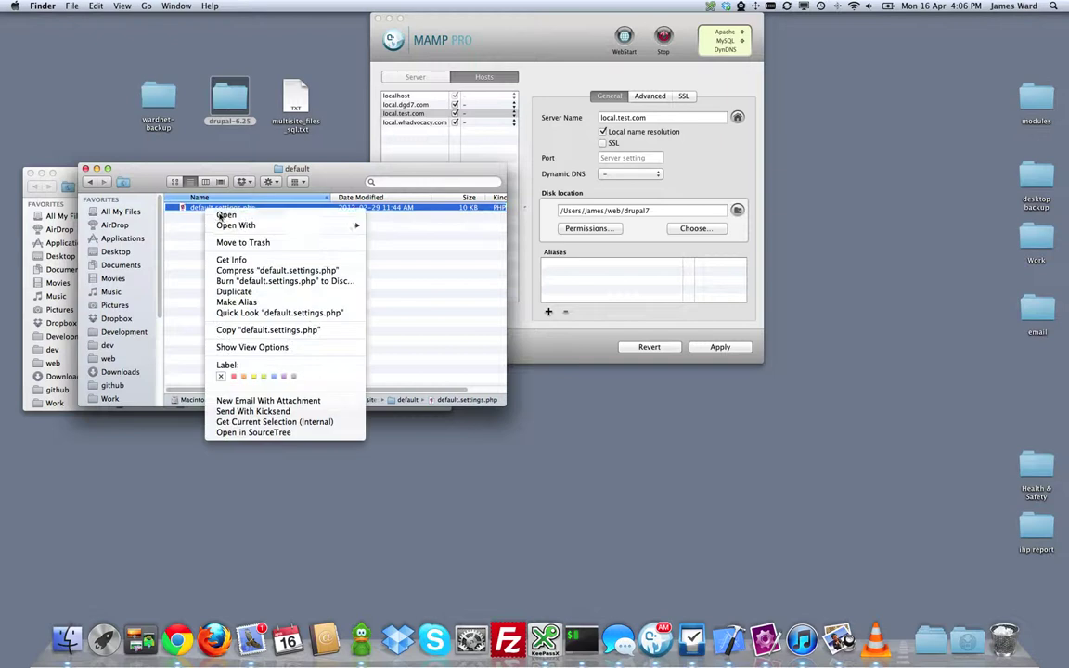
pyautogui.click(268, 329)
# Step: Create a new folder named wardnet.com inside the sites folder
pyautogui.click(91, 183)
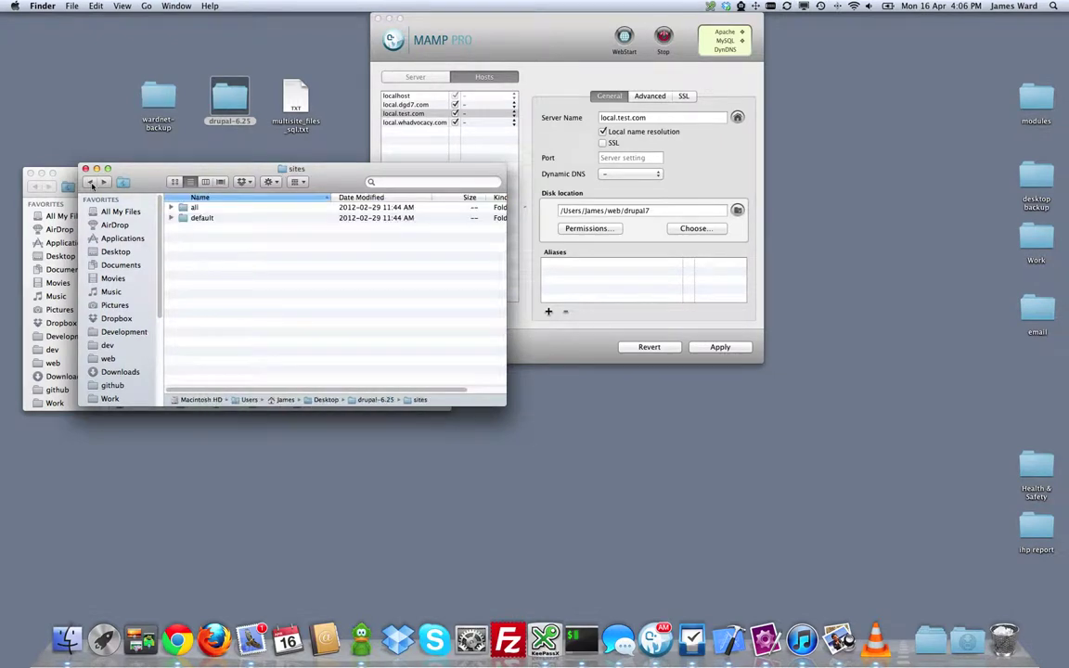
pyautogui.rightClick(204, 277)
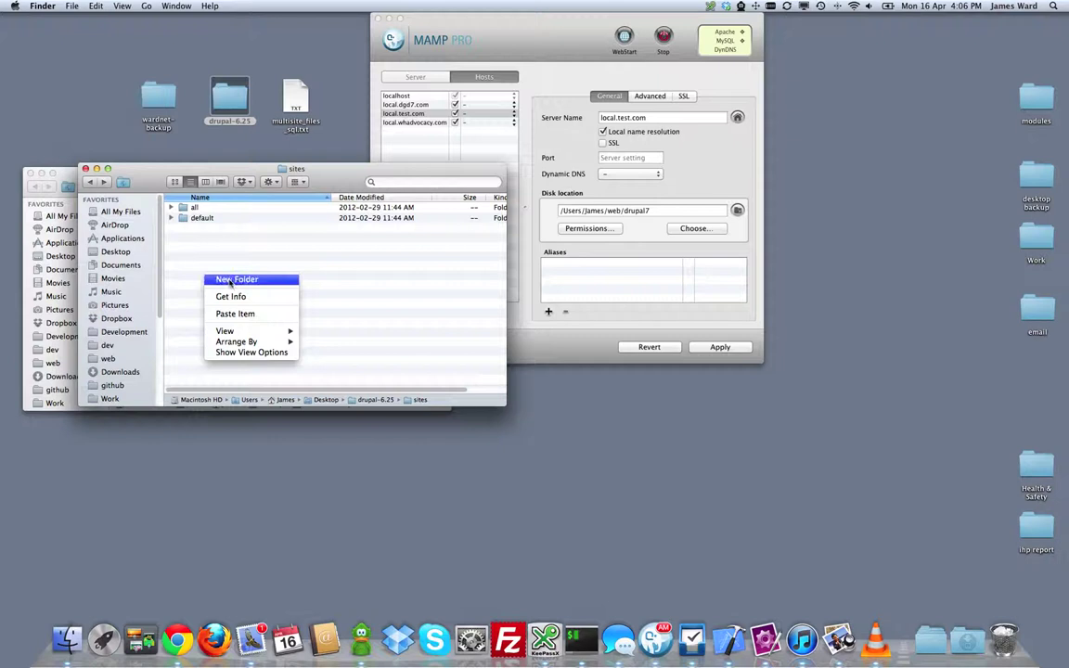
pyautogui.click(229, 279)
pyautogui.write('wardnet.com')
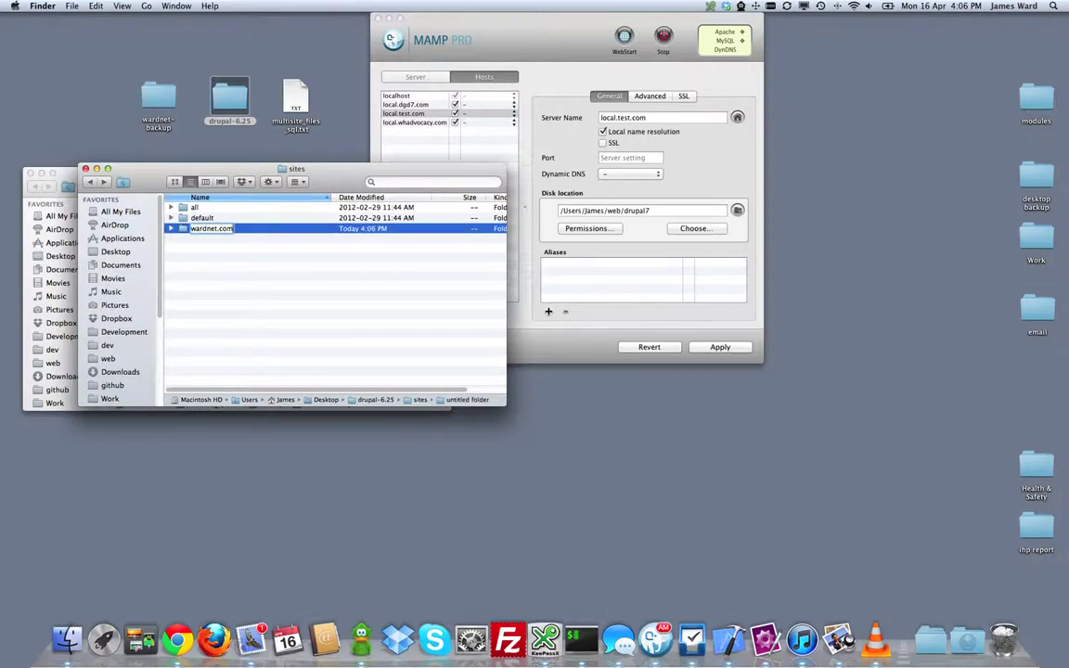
pyautogui.press('Escape')
pyautogui.click(186, 243)
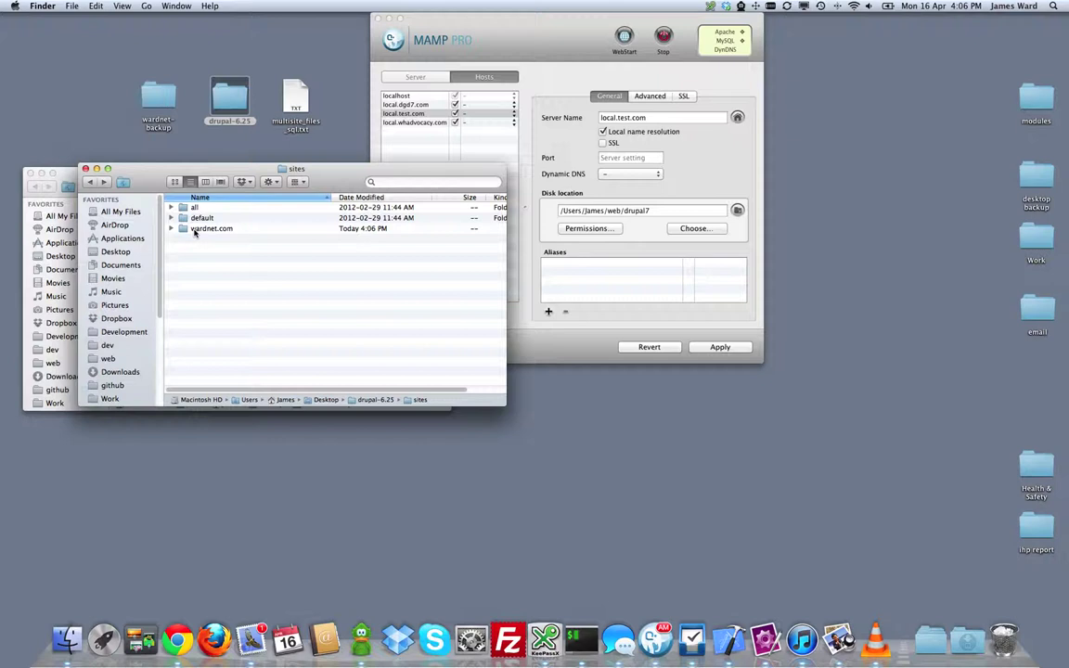
# Step: Paste default.settings.php into wardnet.com and rename it settings.php
pyautogui.doubleClick(196, 230)
pyautogui.rightClick(209, 228)
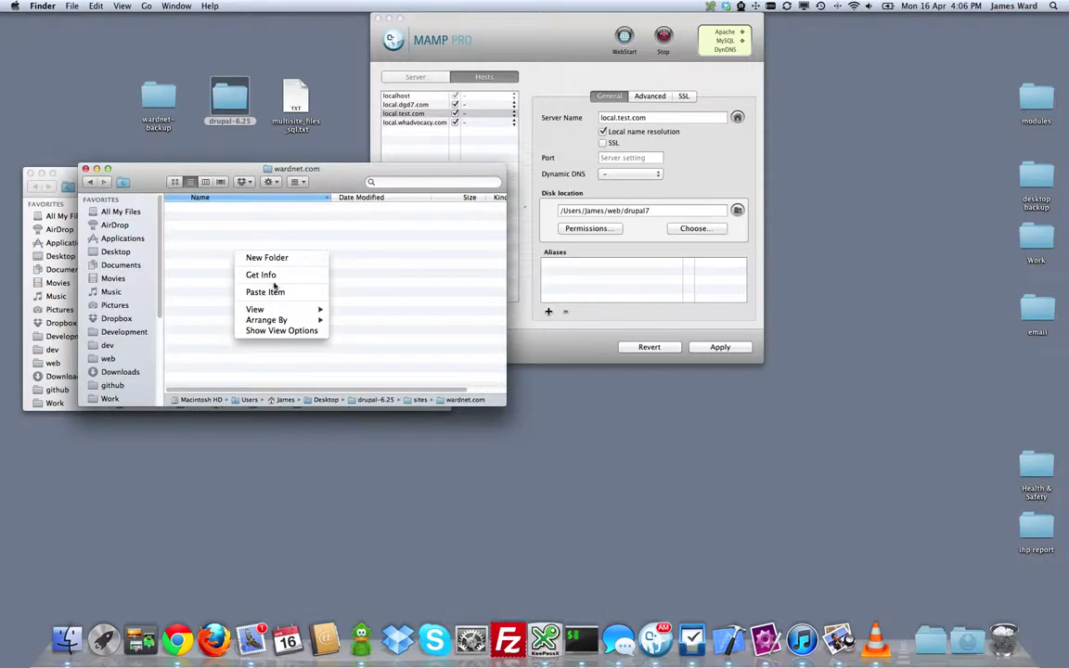
pyautogui.click(249, 263)
pyautogui.click(184, 211)
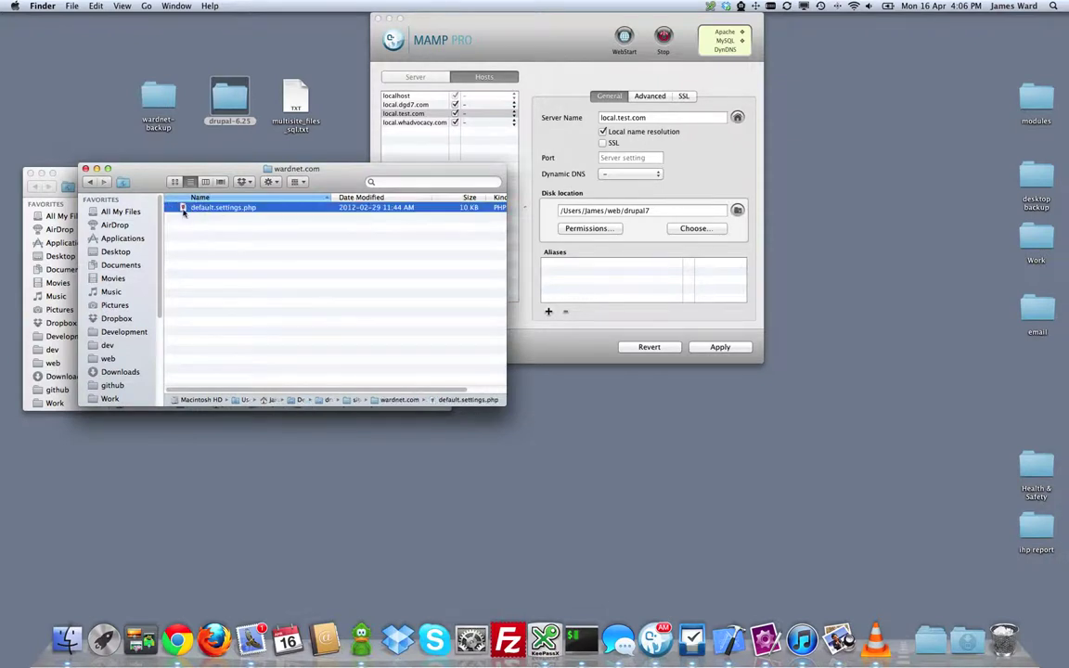
pyautogui.click(205, 207)
pyautogui.press('BackSpace')
pyautogui.press('BackSpace')
pyautogui.press('BackSpace')
pyautogui.press('BackSpace')
pyautogui.press('BackSpace')
pyautogui.press('BackSpace')
pyautogui.press('BackSpace')
pyautogui.press('BackSpace')
pyautogui.press('Escape')
pyautogui.click(276, 248)
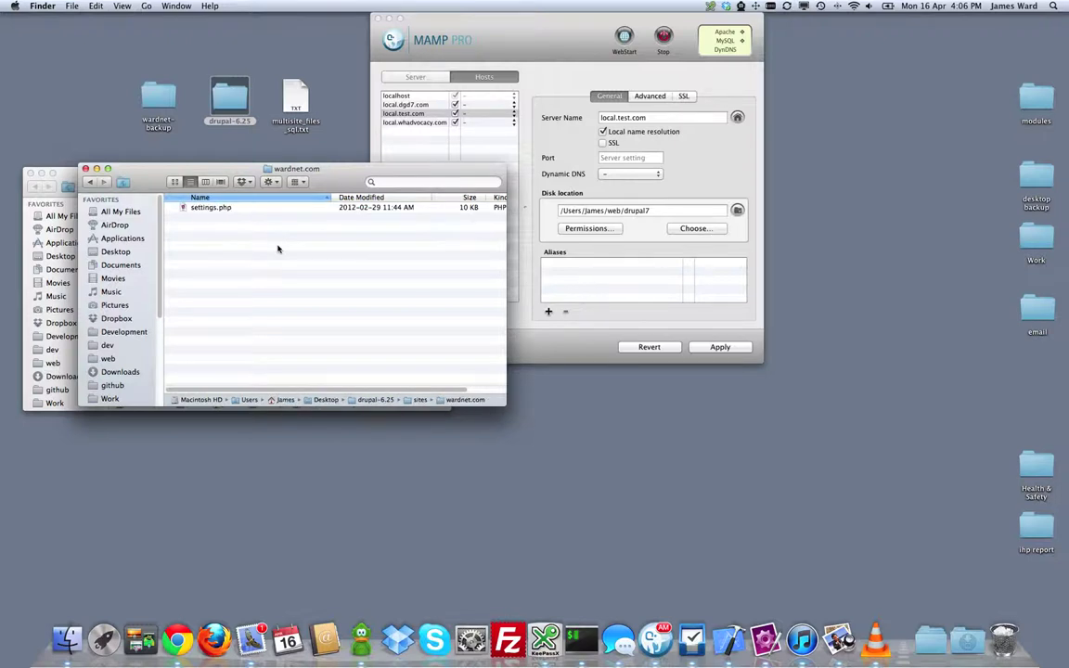
# Step: Copy the backup's libraries, modules and themes folders into wardnet.com
pyautogui.moveTo(183, 178); pyautogui.dragTo(400, 130)
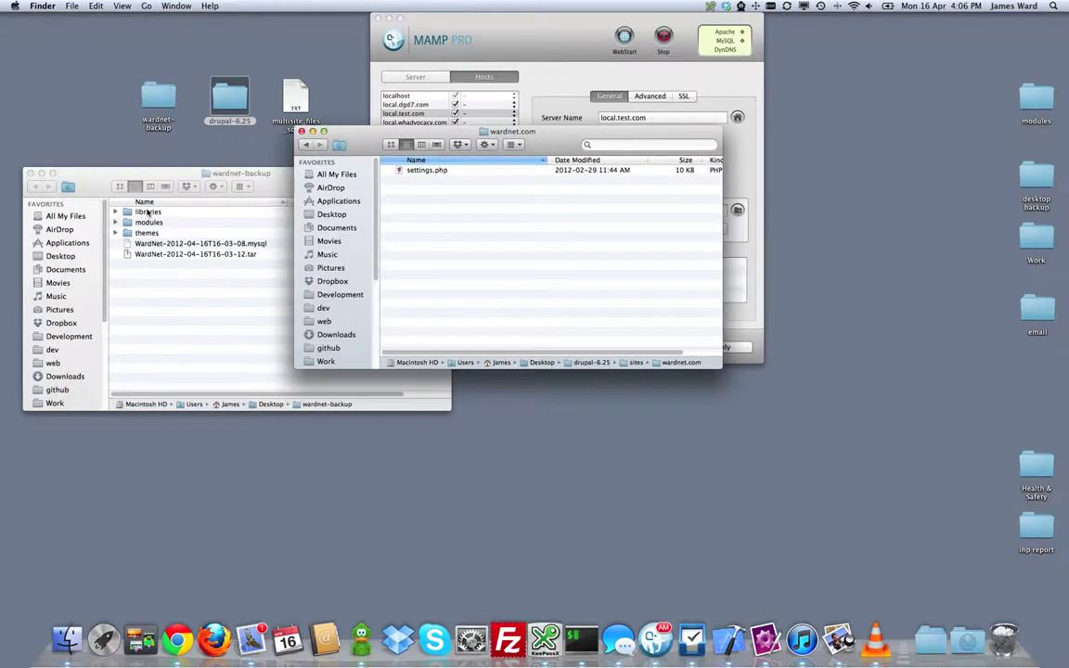
pyautogui.click(147, 213)
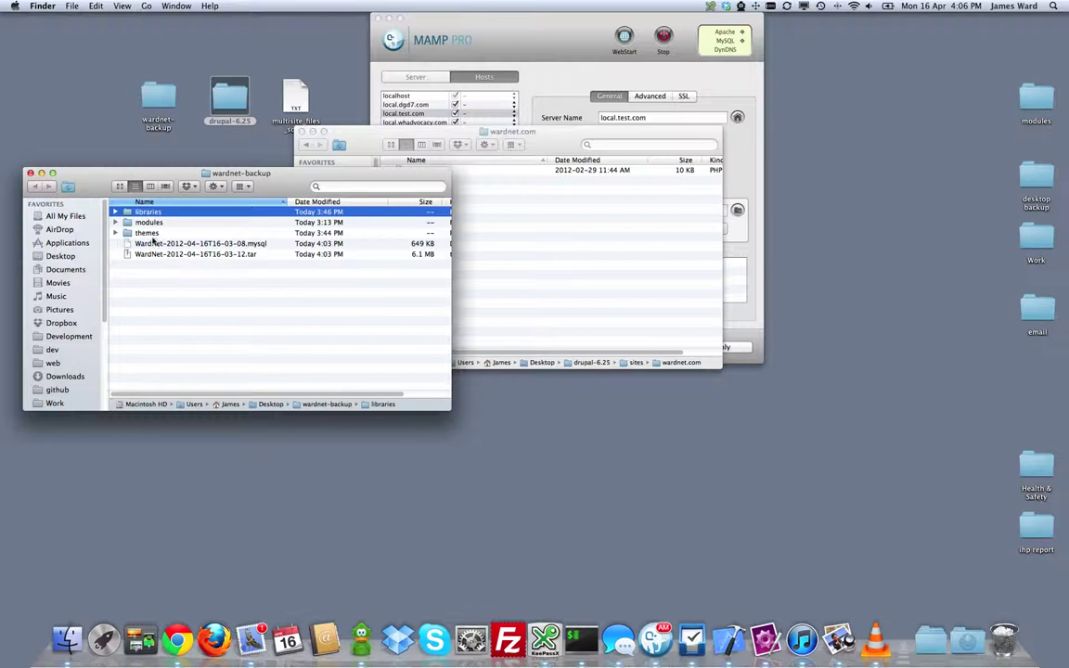
pyautogui.keyDown('shift'); pyautogui.click(147, 233); pyautogui.keyUp('shift')
pyautogui.rightClick(149, 233)
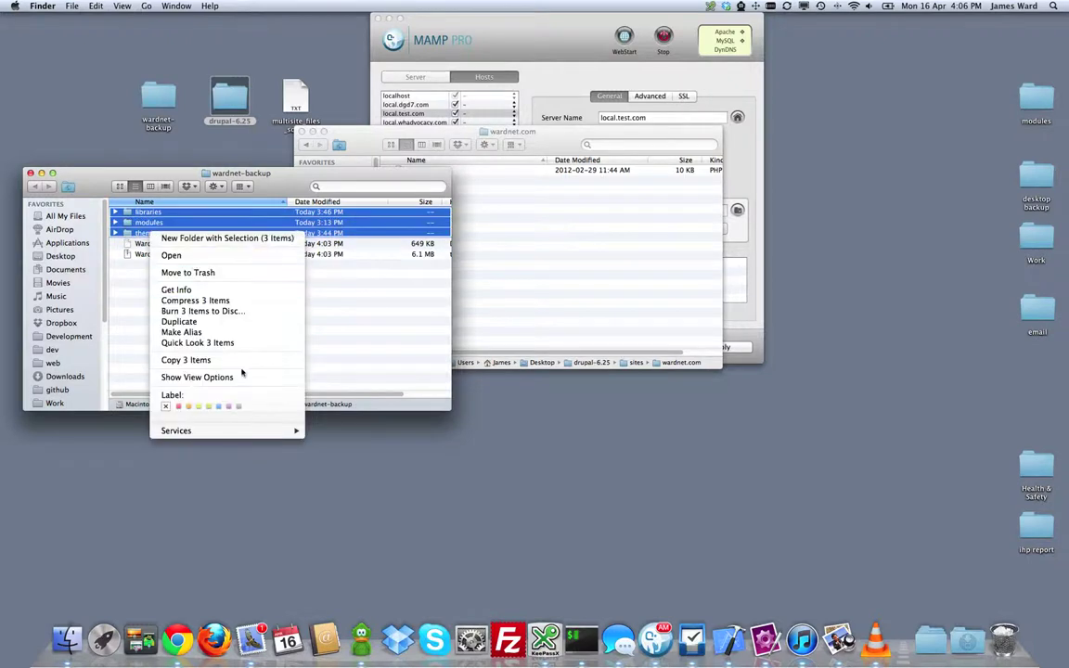
pyautogui.click(311, 364)
pyautogui.click(542, 280)
pyautogui.rightClick(521, 247)
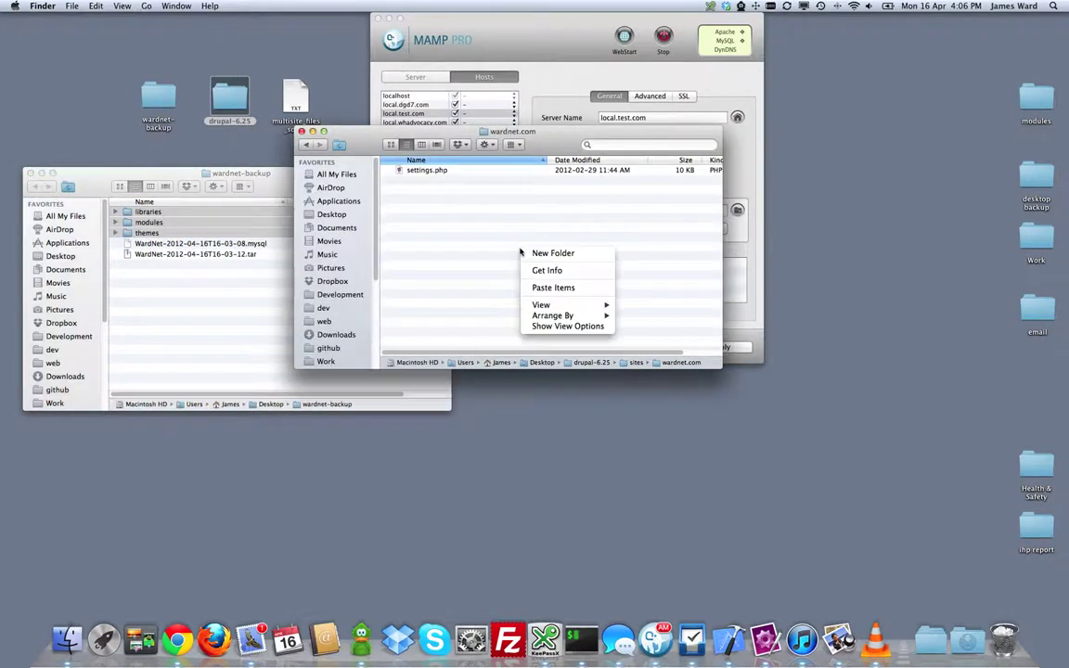
pyautogui.click(554, 288)
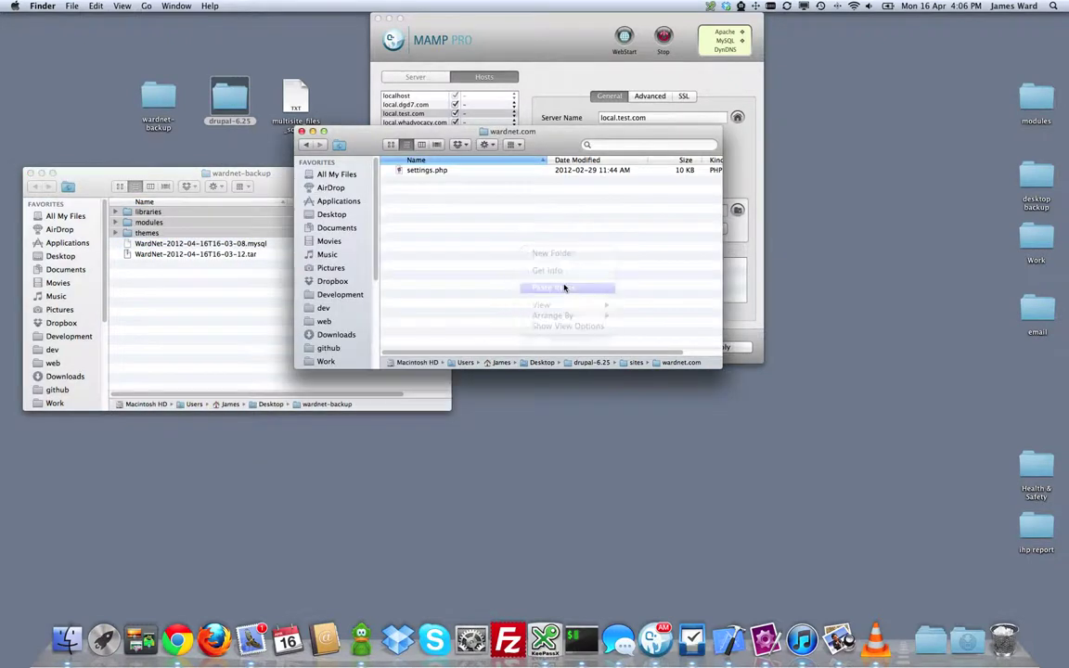
# Step: Extract the WardNet .tar archive and copy its files folder into wardnet.com
pyautogui.click(223, 295)
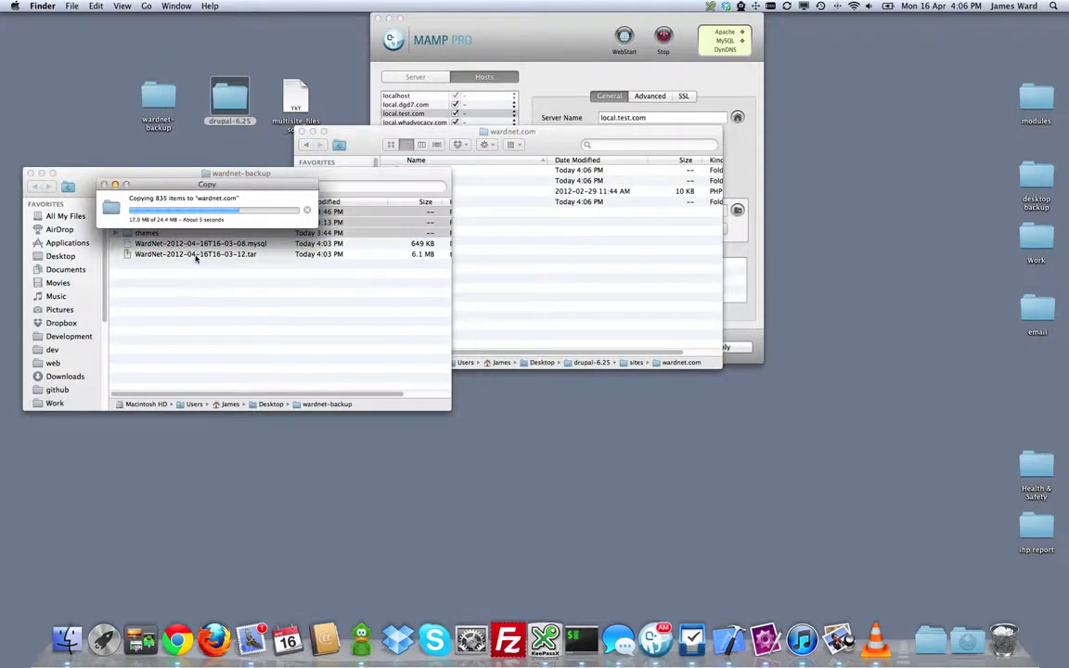
pyautogui.doubleClick(196, 254)
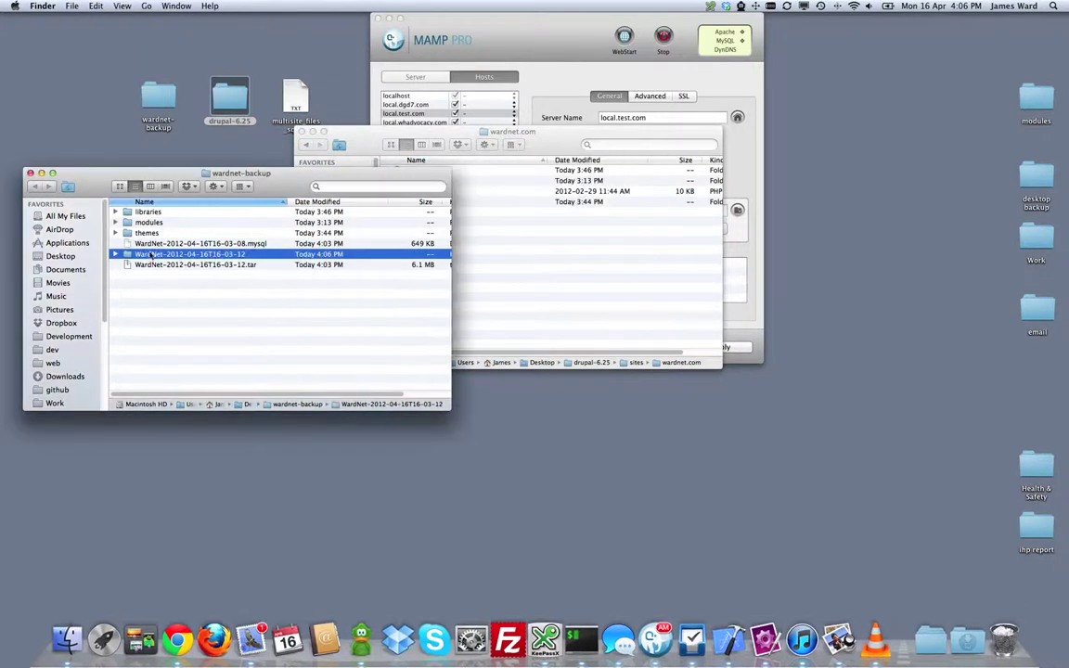
pyautogui.click(115, 254)
pyautogui.click(141, 266)
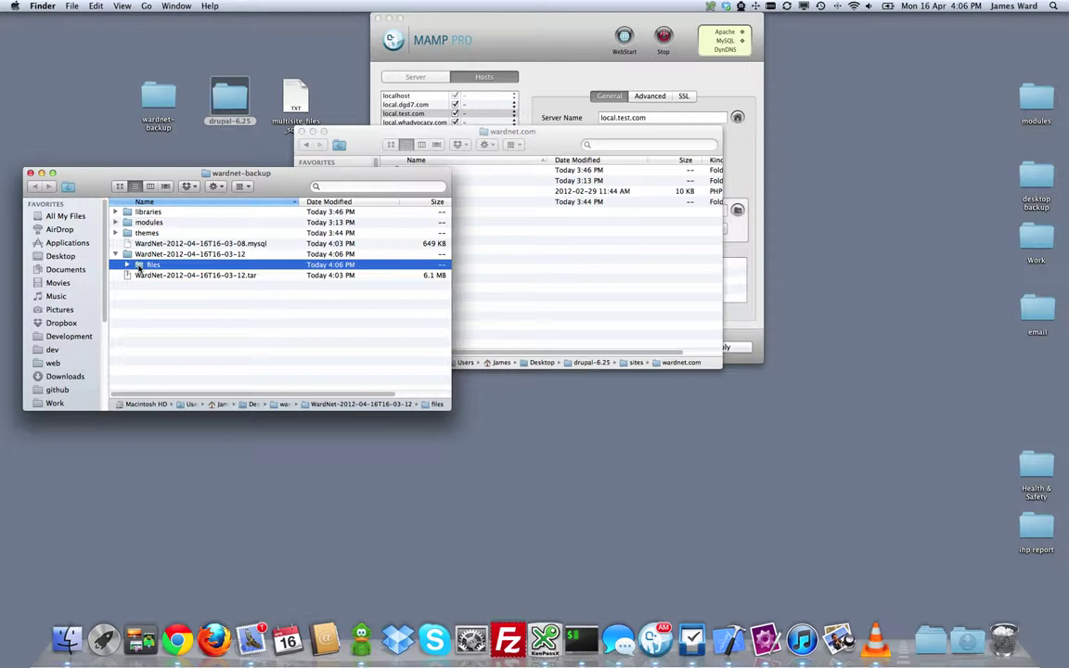
pyautogui.rightClick(141, 267)
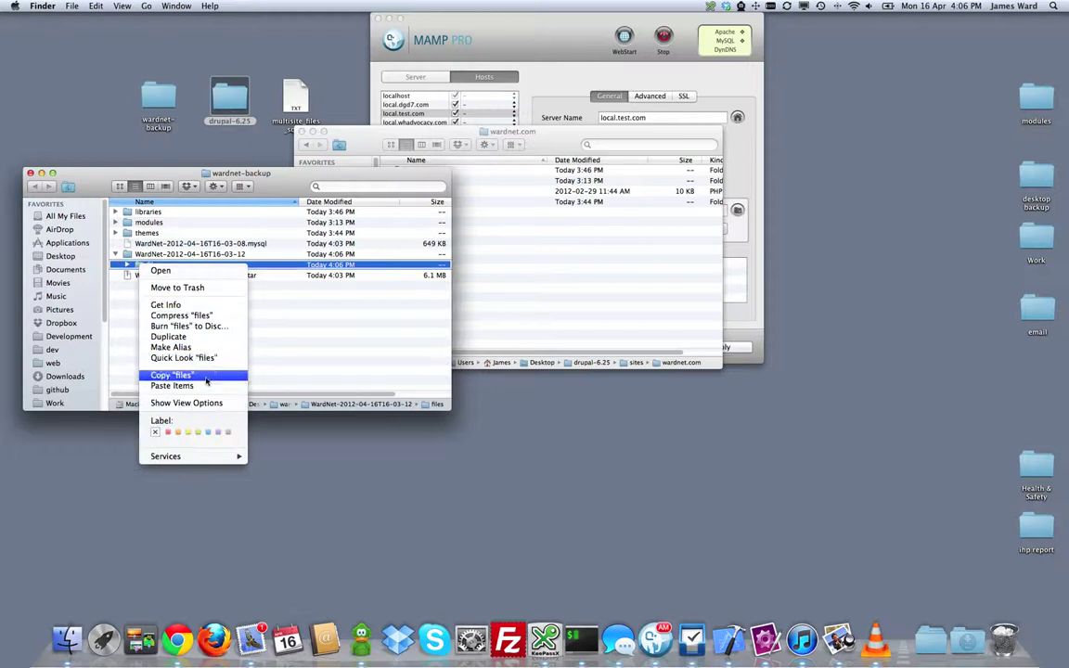
pyautogui.click(174, 375)
pyautogui.click(536, 267)
pyautogui.rightClick(499, 254)
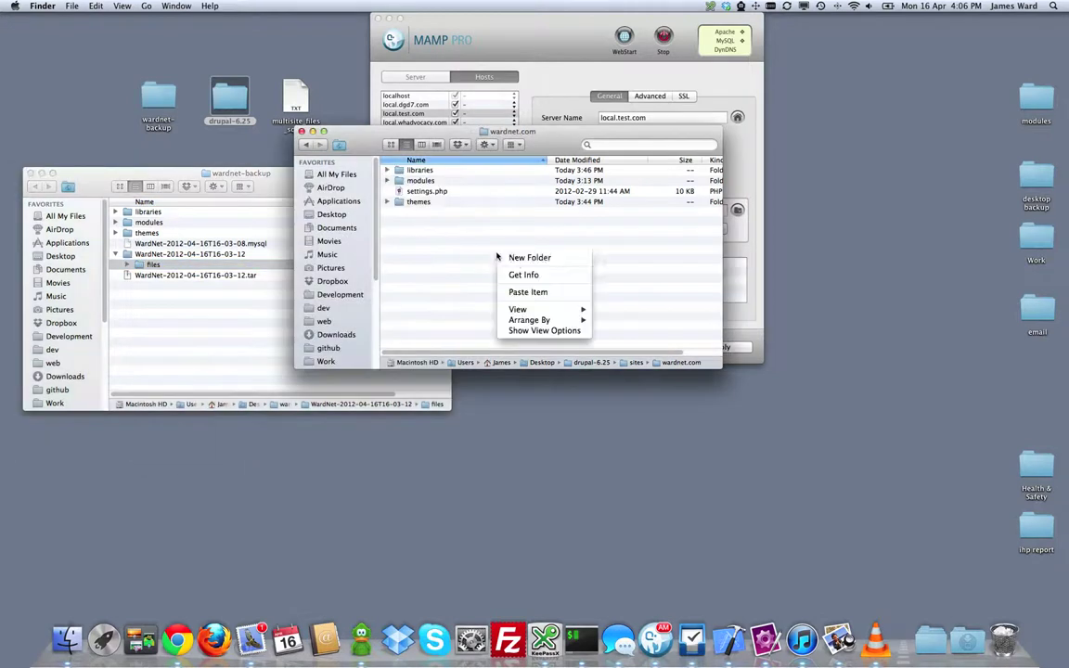
pyautogui.click(529, 292)
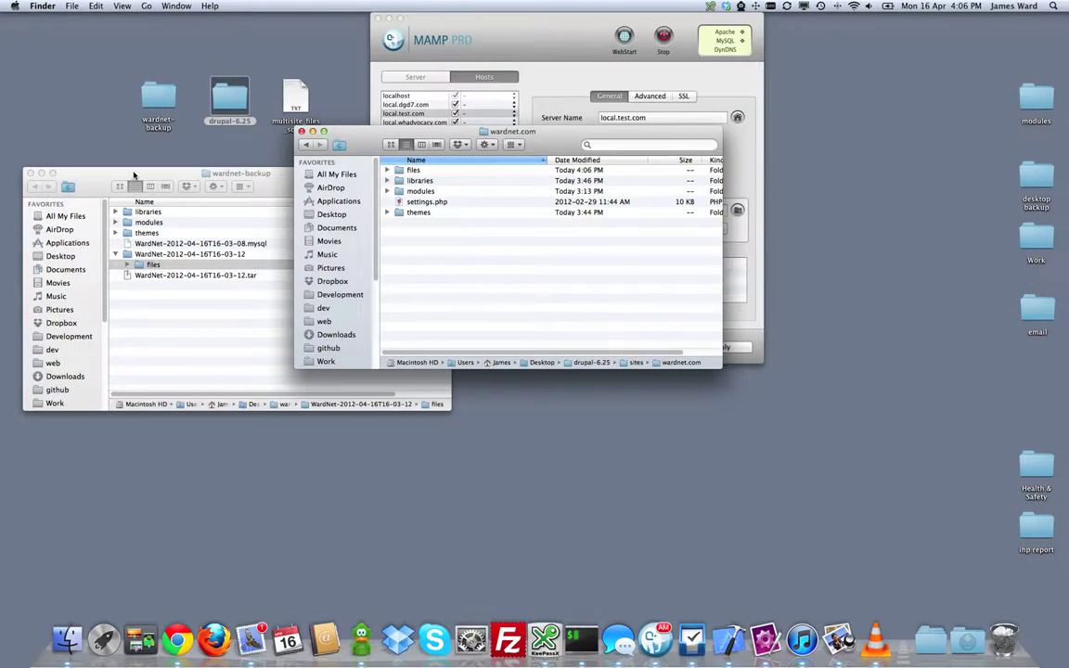
pyautogui.click(130, 173)
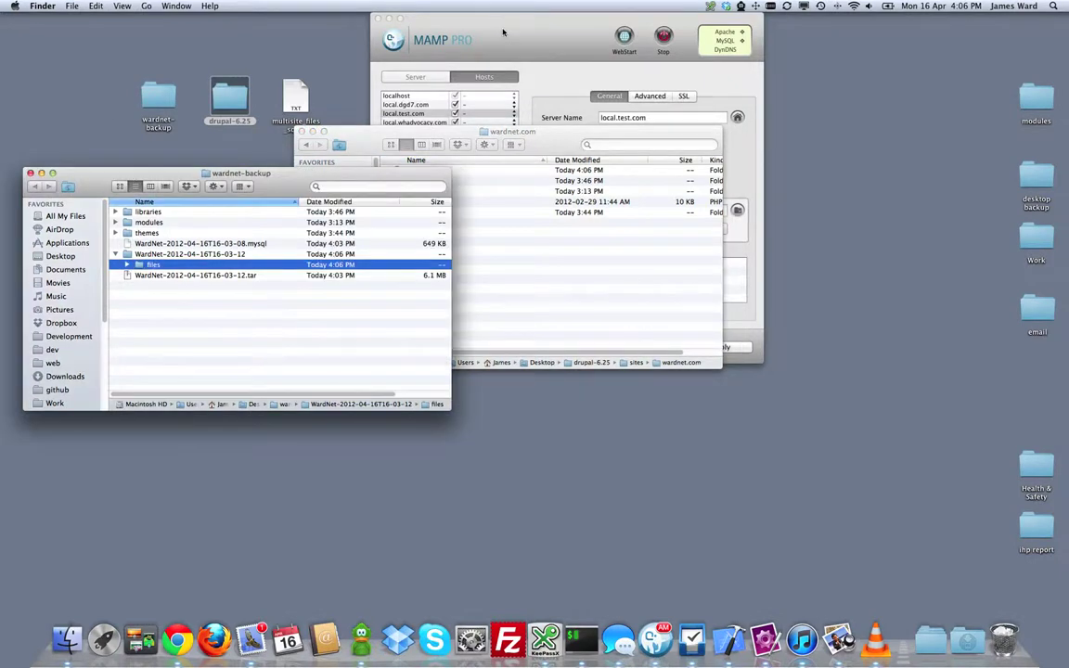
# Step: Add host local.wardnet.com with disk location Desktop/drupal-6.25, then stop and restart the servers
pyautogui.click(503, 33)
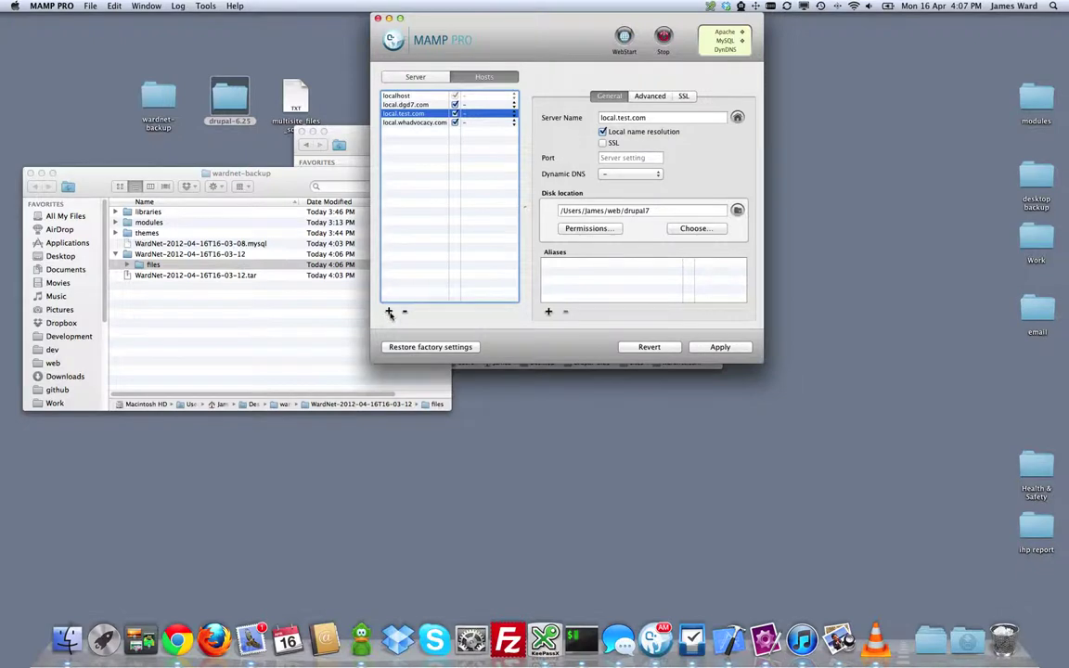
pyautogui.click(389, 312)
pyautogui.write('loca')
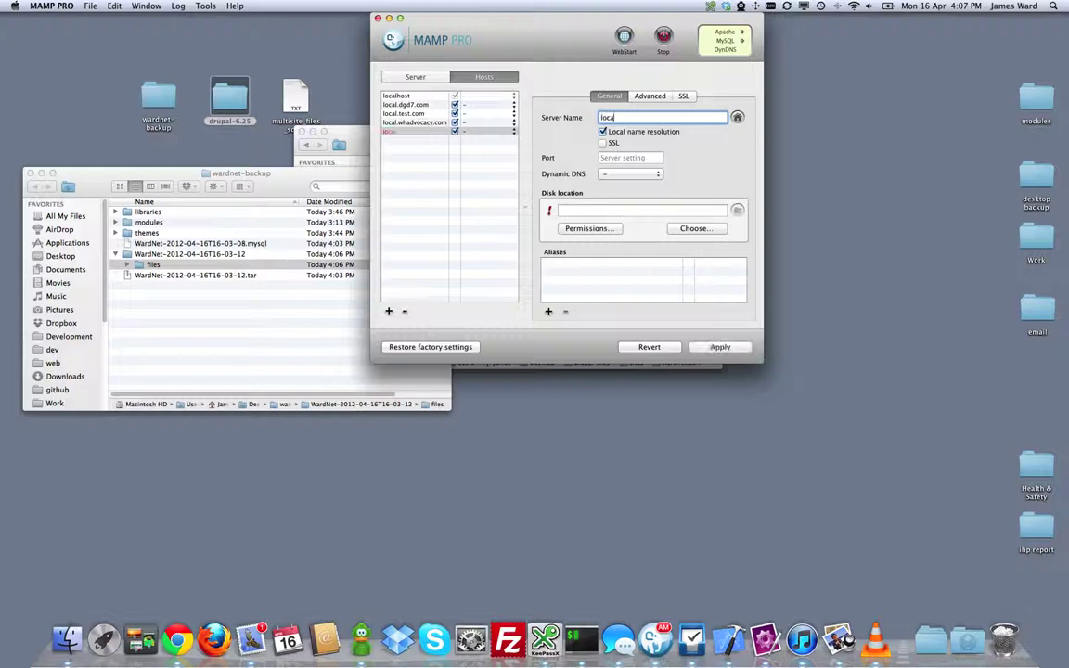
pyautogui.write('l.wardnet.com')
pyautogui.click(696, 229)
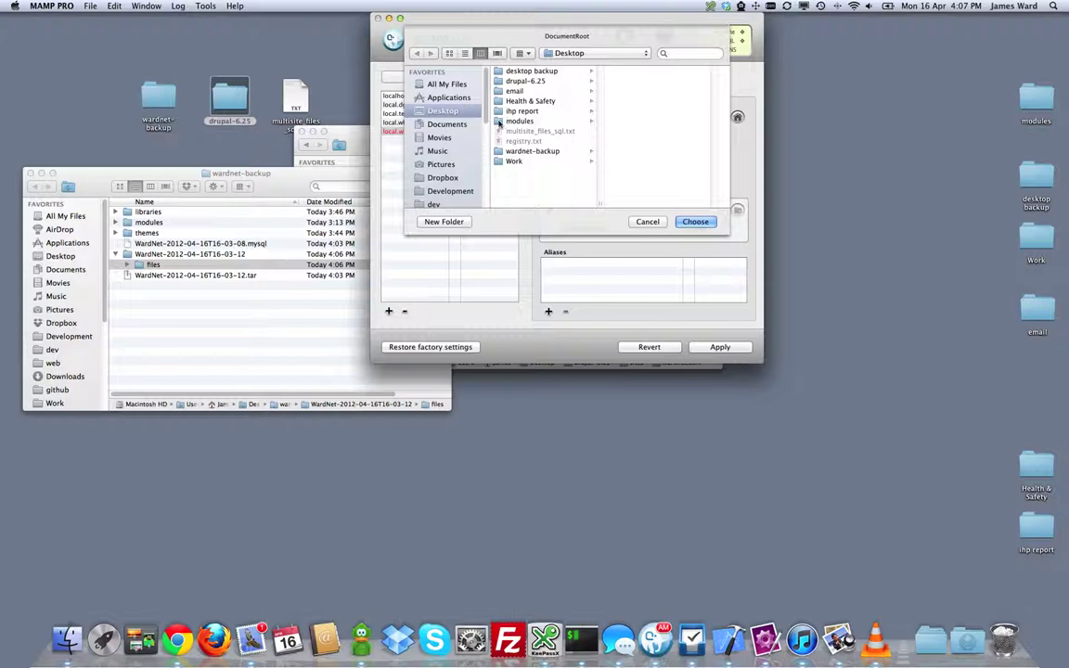
pyautogui.click(538, 81)
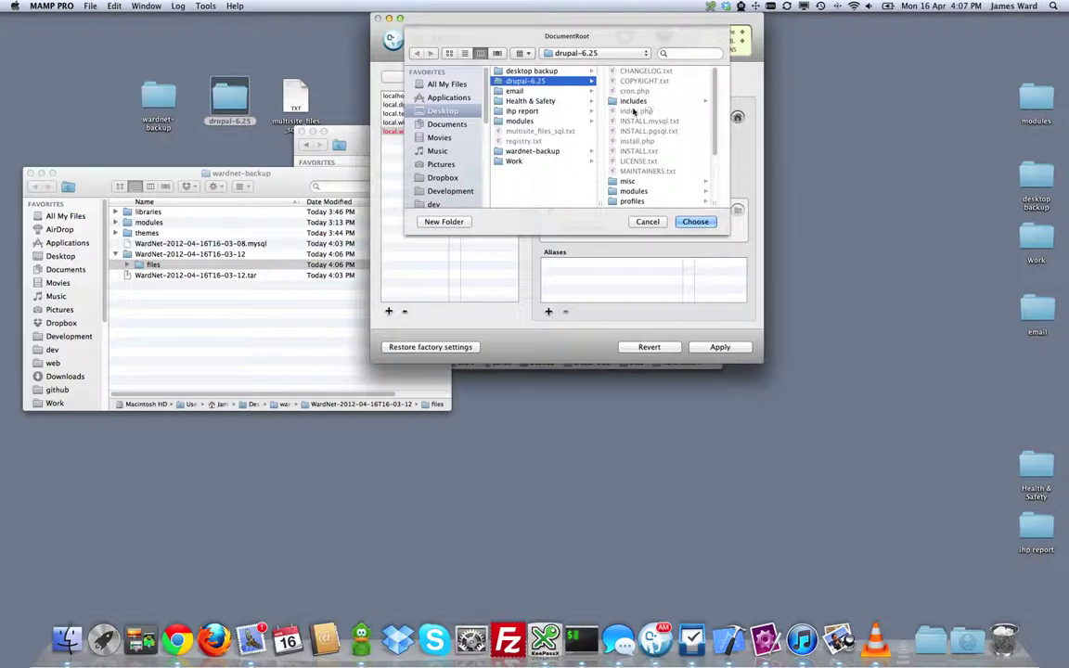
pyautogui.click(694, 223)
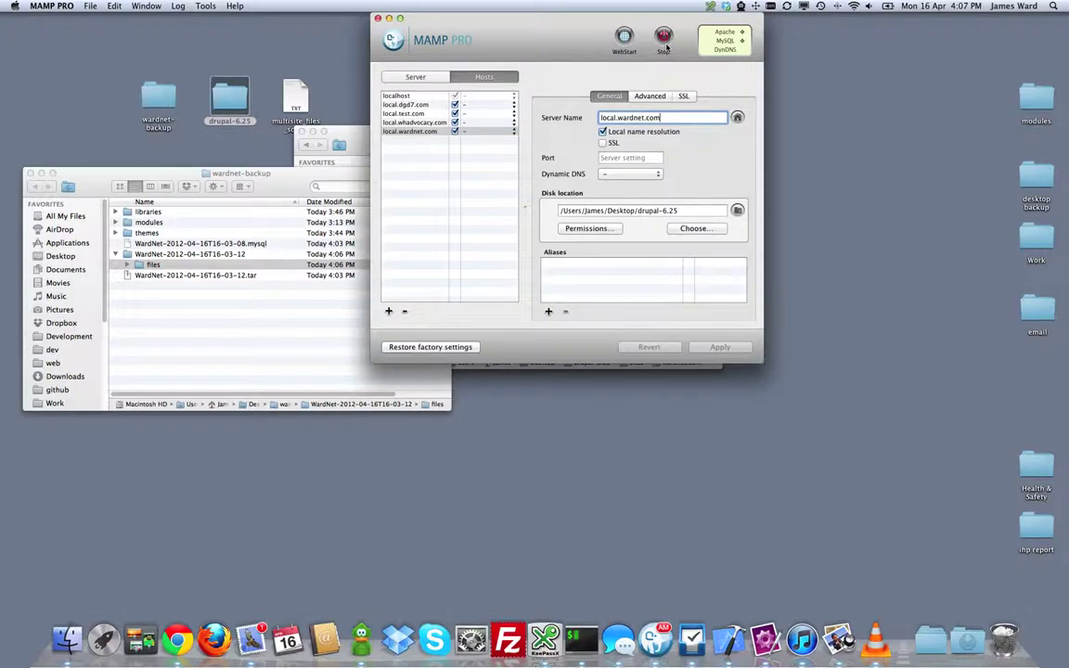
pyautogui.press('Tab')
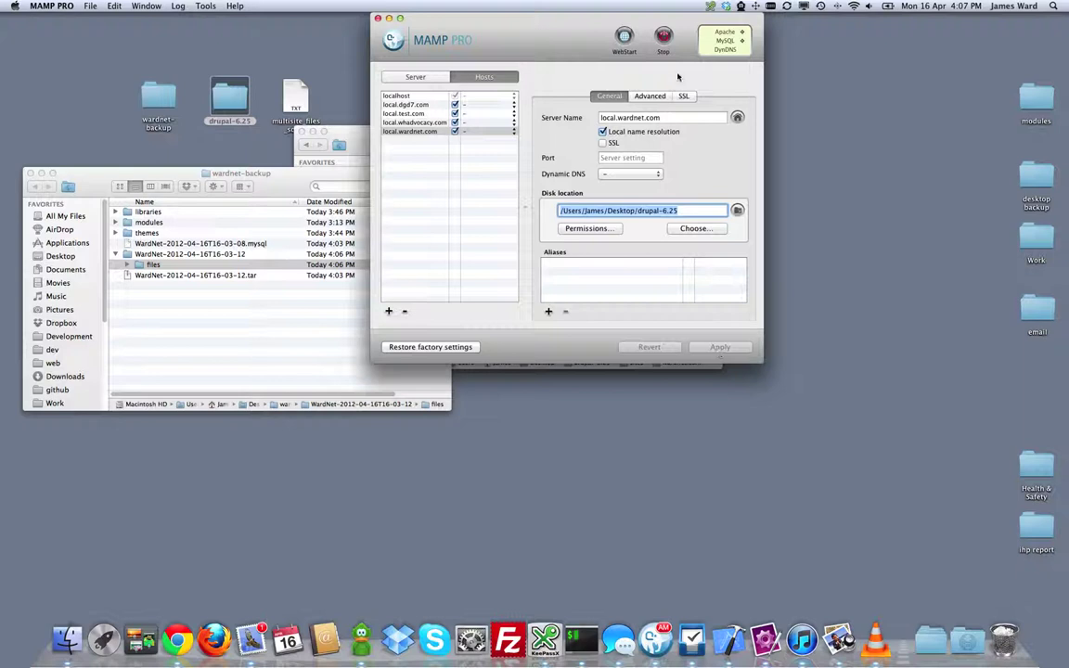
pyautogui.click(663, 37)
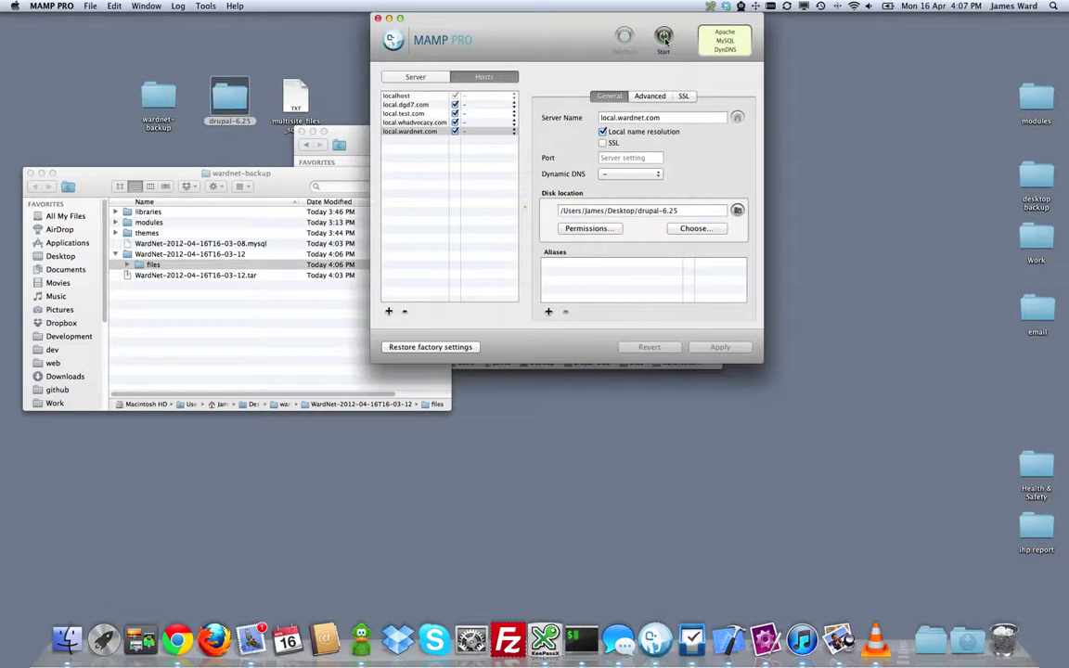
pyautogui.click(664, 37)
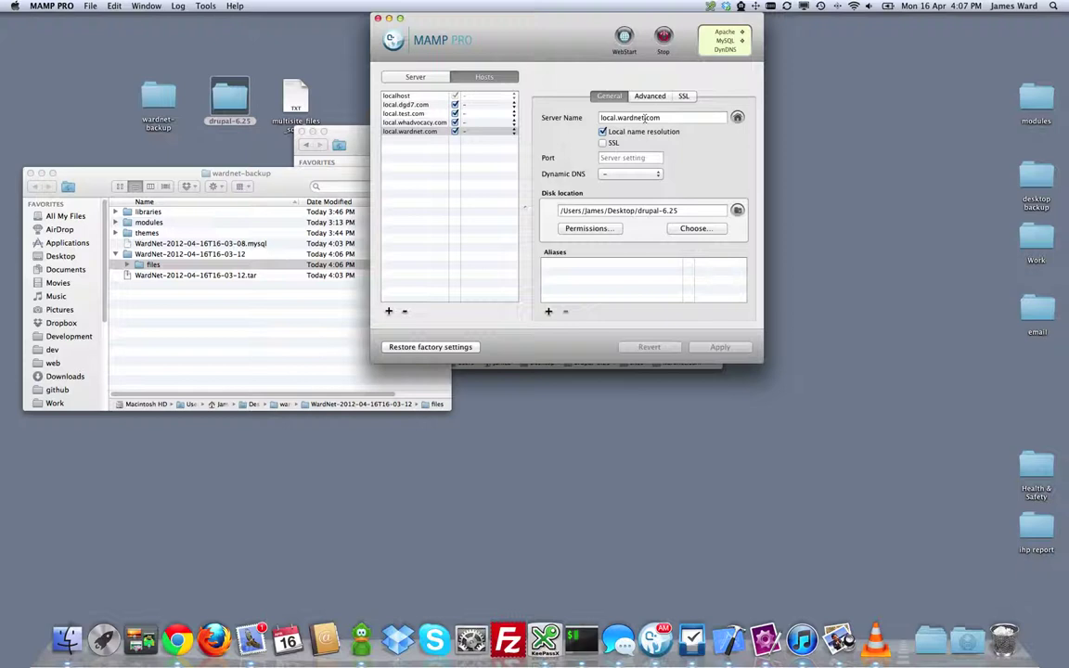
# Step: Start the English Drupal installer at local.wardnet.com, then return to MAMP PRO's Server settings
pyautogui.click(181, 646)
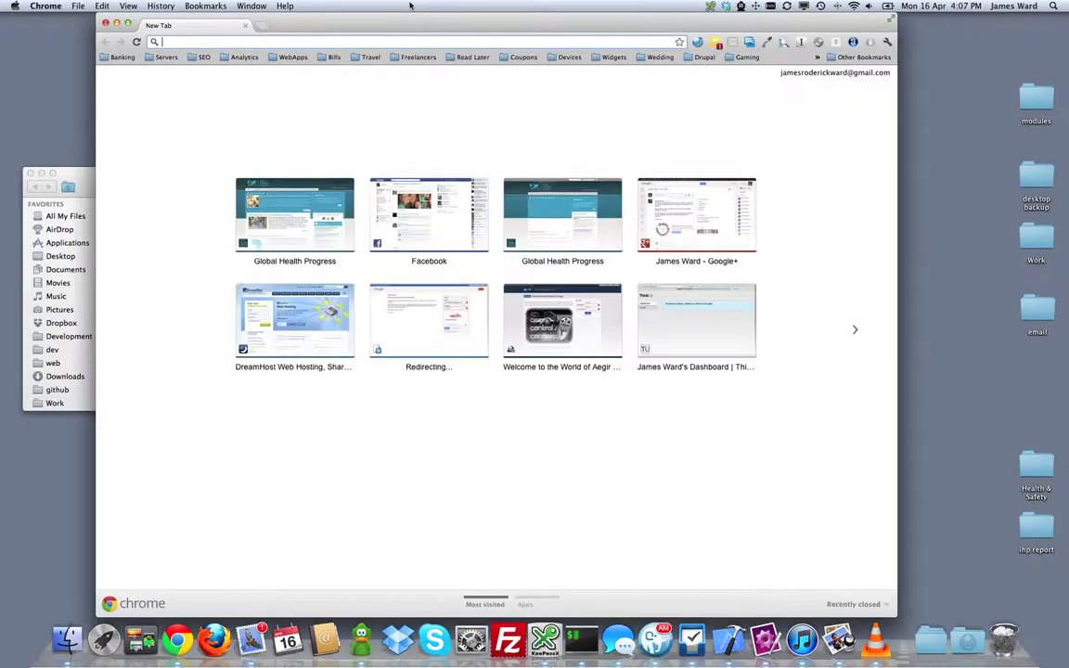
pyautogui.write('local.wardnet.co')
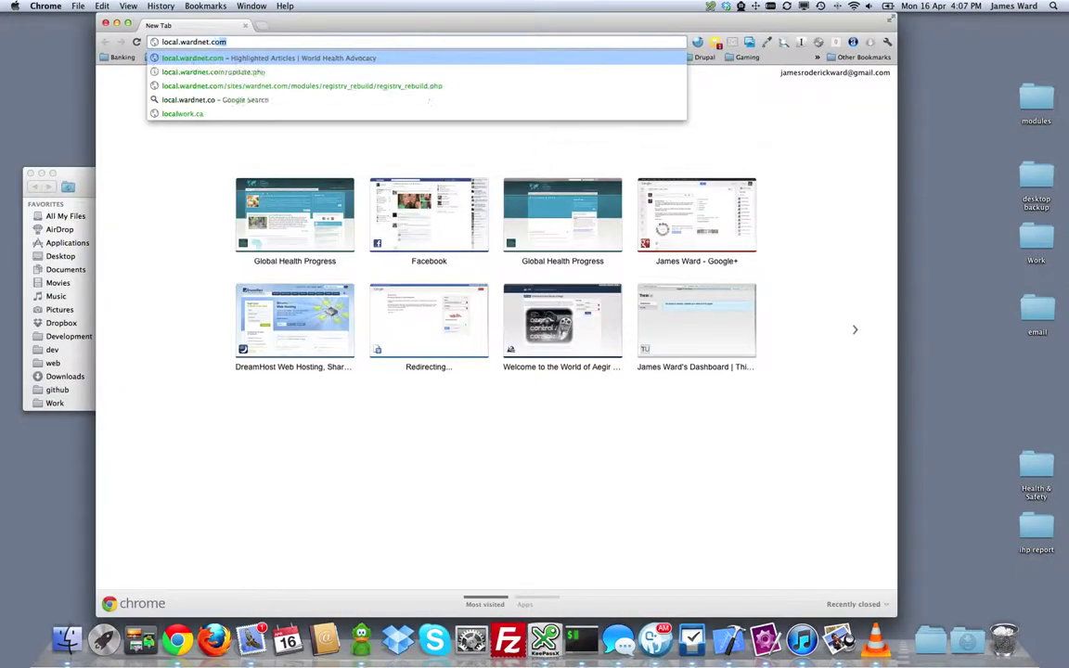
pyautogui.press('Return')
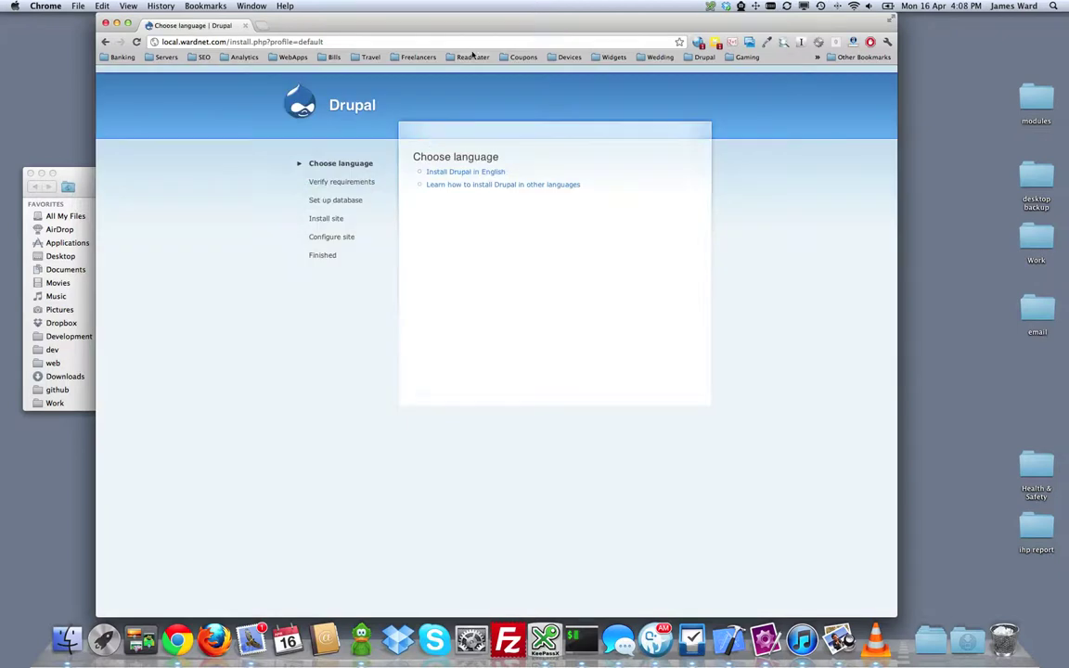
pyautogui.click(447, 175)
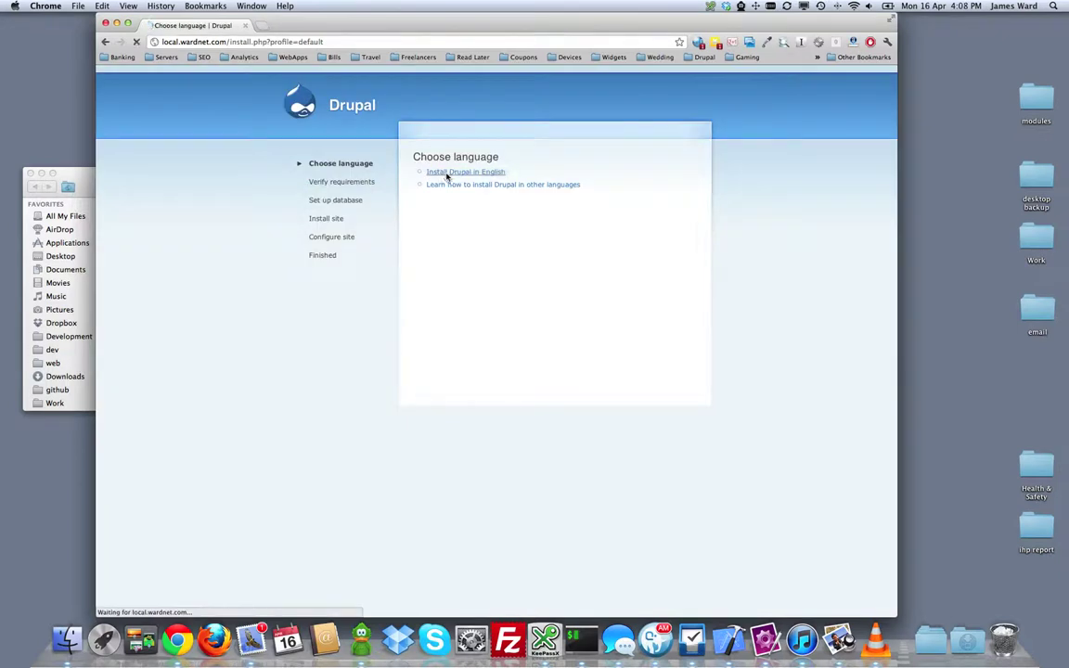
pyautogui.click(444, 294)
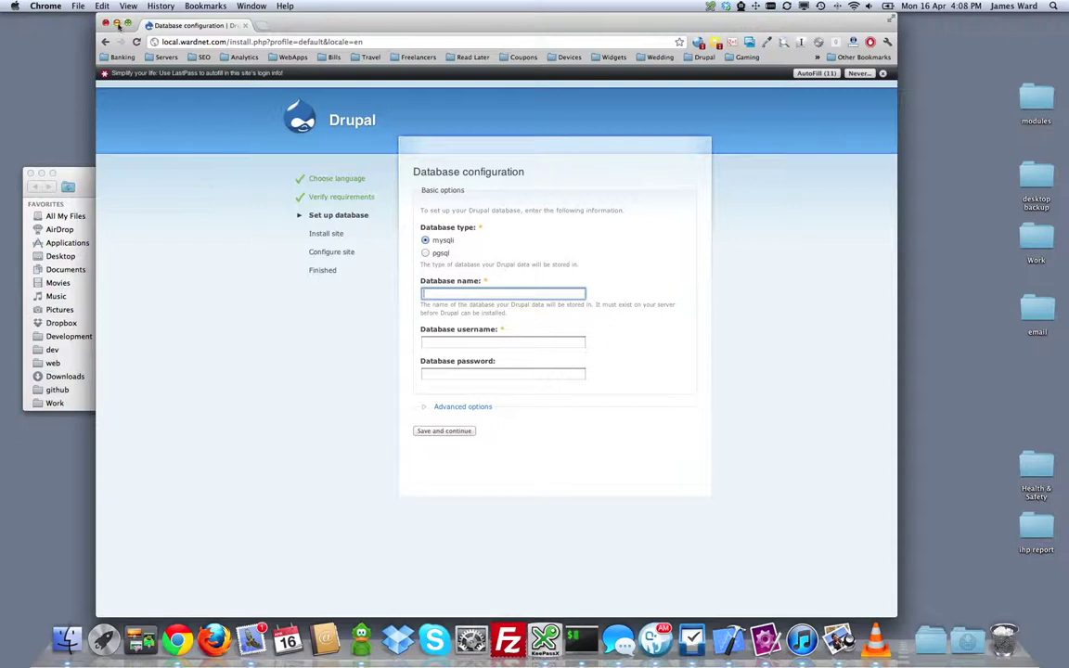
pyautogui.press('super+h')
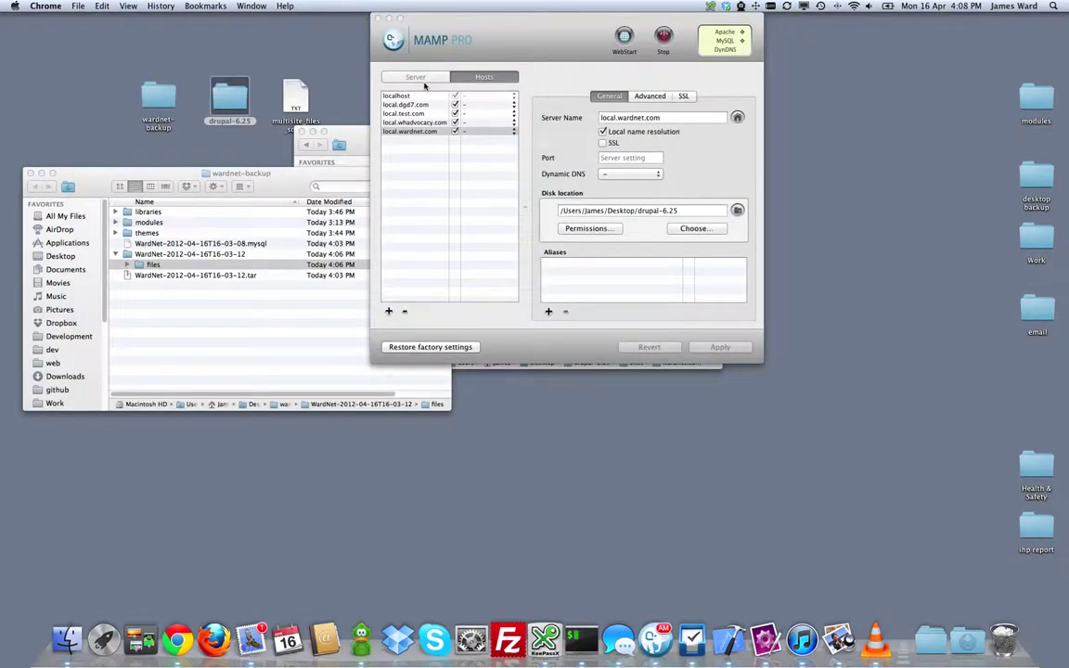
pyautogui.click(417, 78)
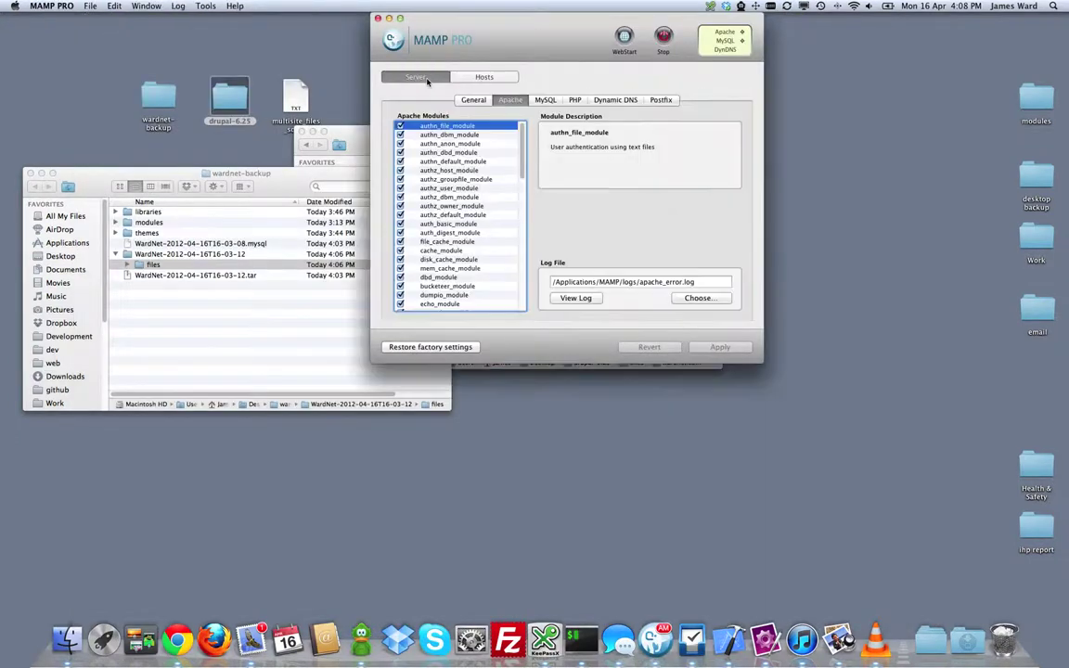
# Step: Open phpMyAdmin from the MySQL settings and create a database named multisitedemo
pyautogui.click(546, 100)
pyautogui.click(566, 227)
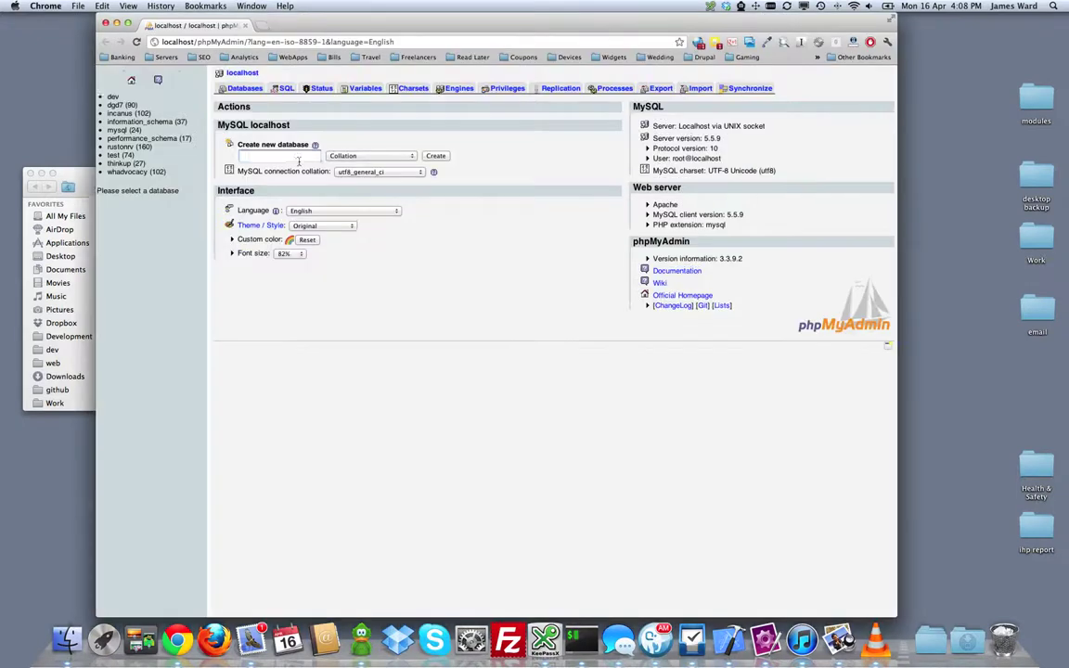
pyautogui.click(278, 156)
pyautogui.write('m')
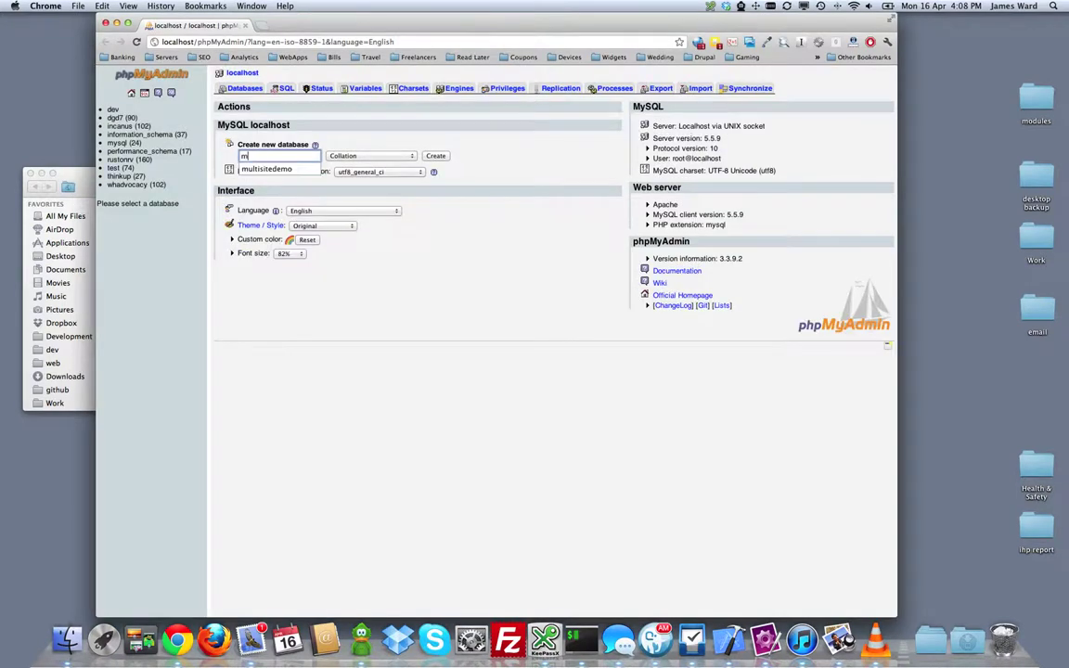
pyautogui.write('ultisitedemo')
pyautogui.press('Down')
pyautogui.press('Return')
pyautogui.click(435, 155)
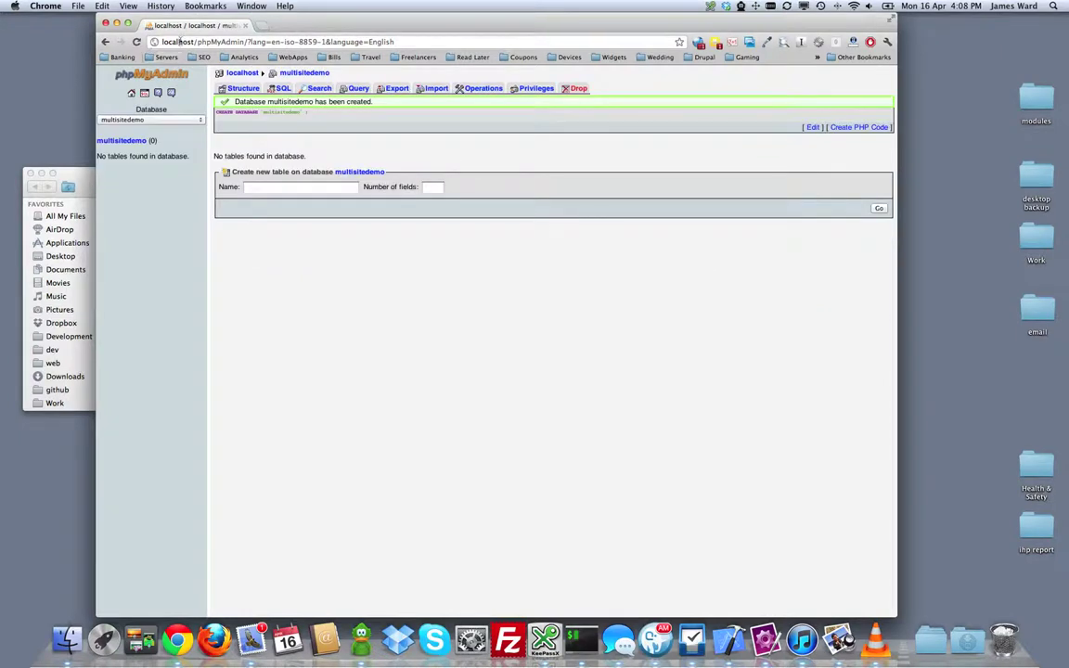
# Step: In a new tab, run the English installer with database multisitedemo and user root
pyautogui.press('super+t')
pyautogui.write('local.wardnet.c')
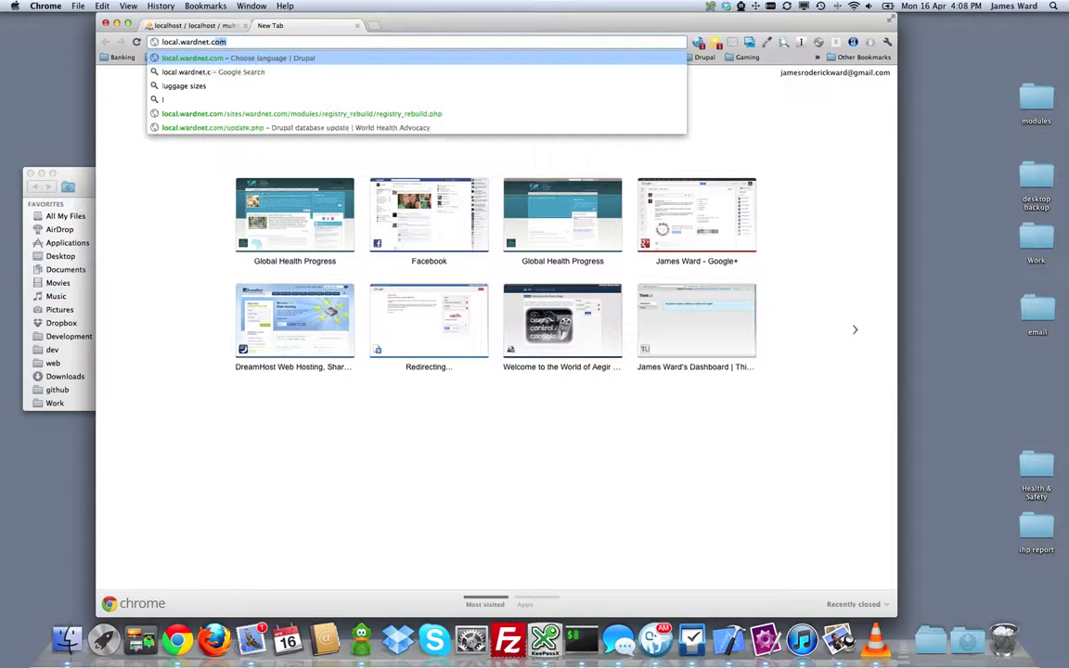
pyautogui.press('Return')
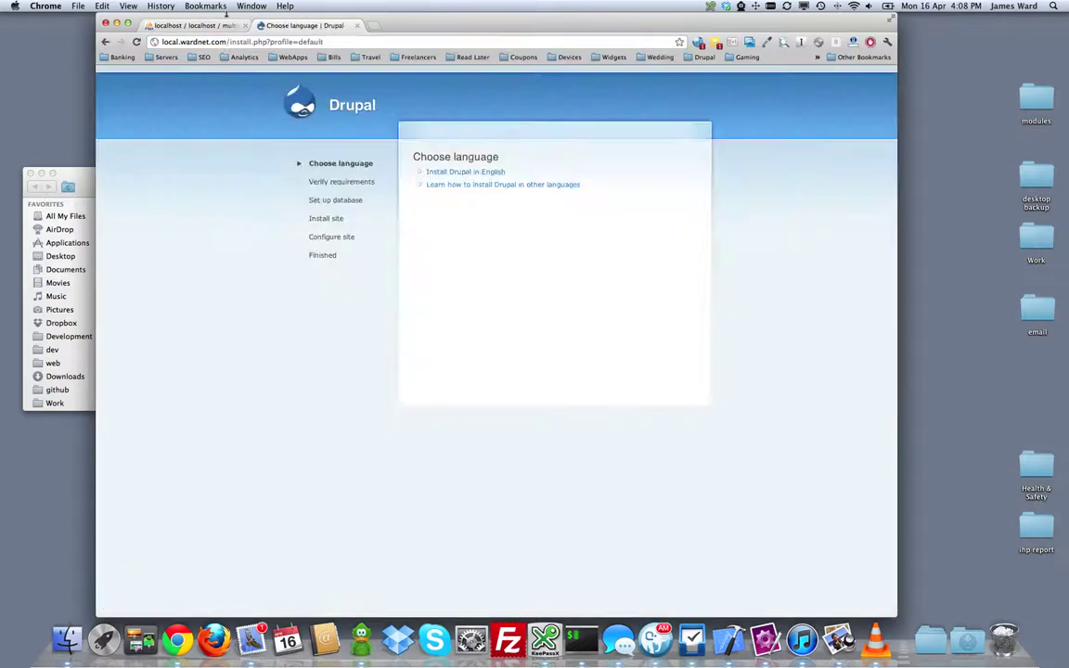
pyautogui.click(477, 172)
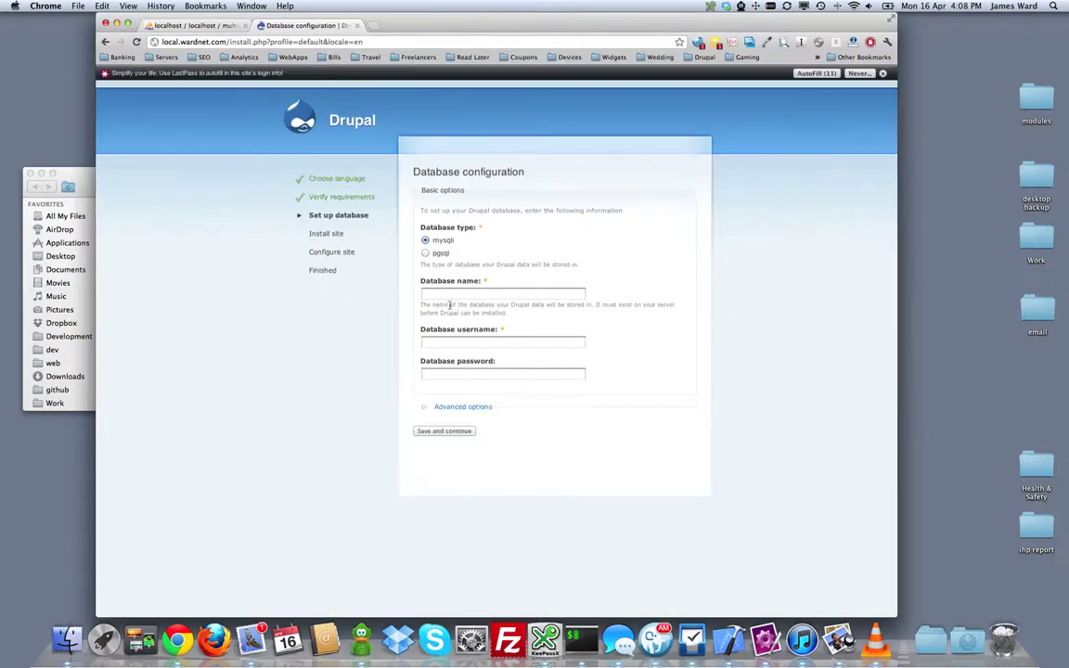
pyautogui.click(448, 297)
pyautogui.write('multisitedemo')
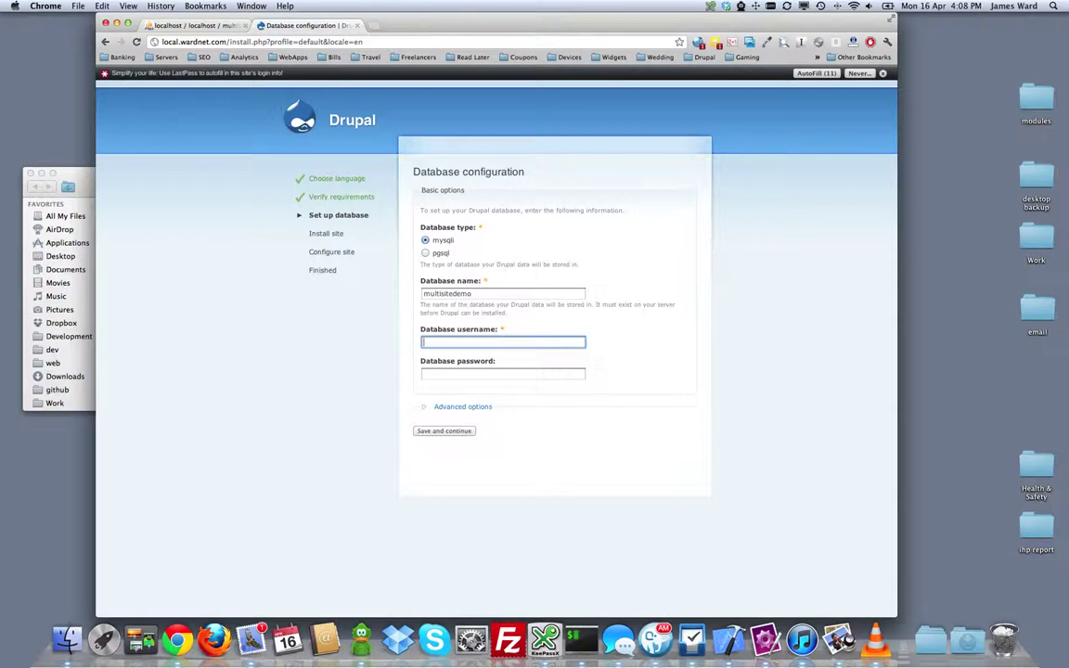
pyautogui.write('root')
pyautogui.press('Tab')
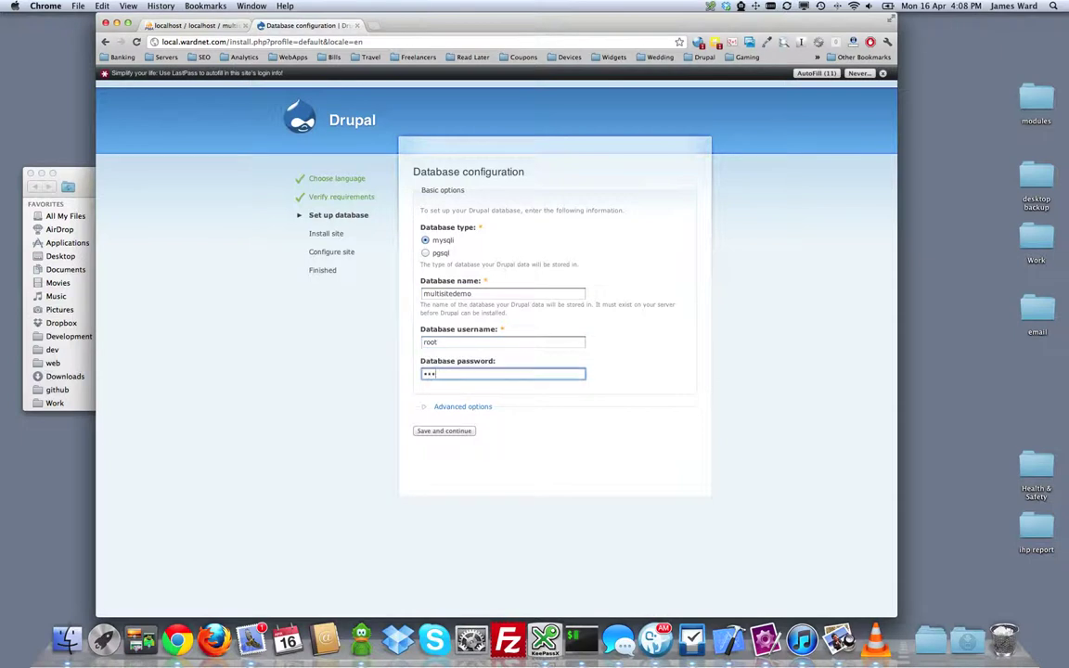
pyautogui.click(444, 431)
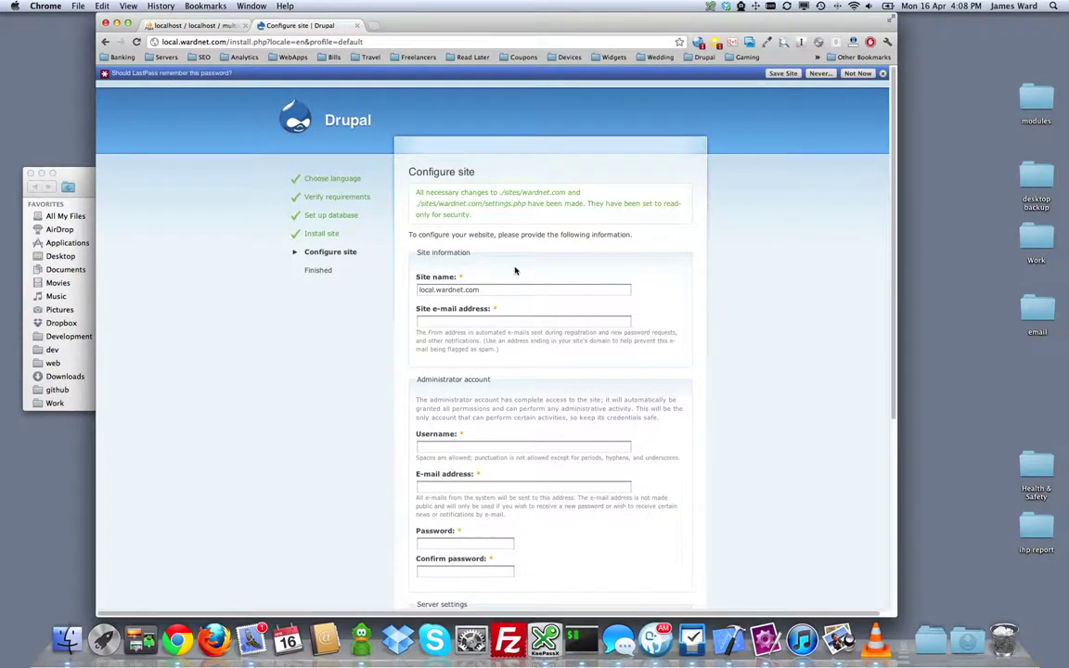
# Step: Enter the site e-mail, administrator username and password, and submit the site configuration
pyautogui.click(451, 320)
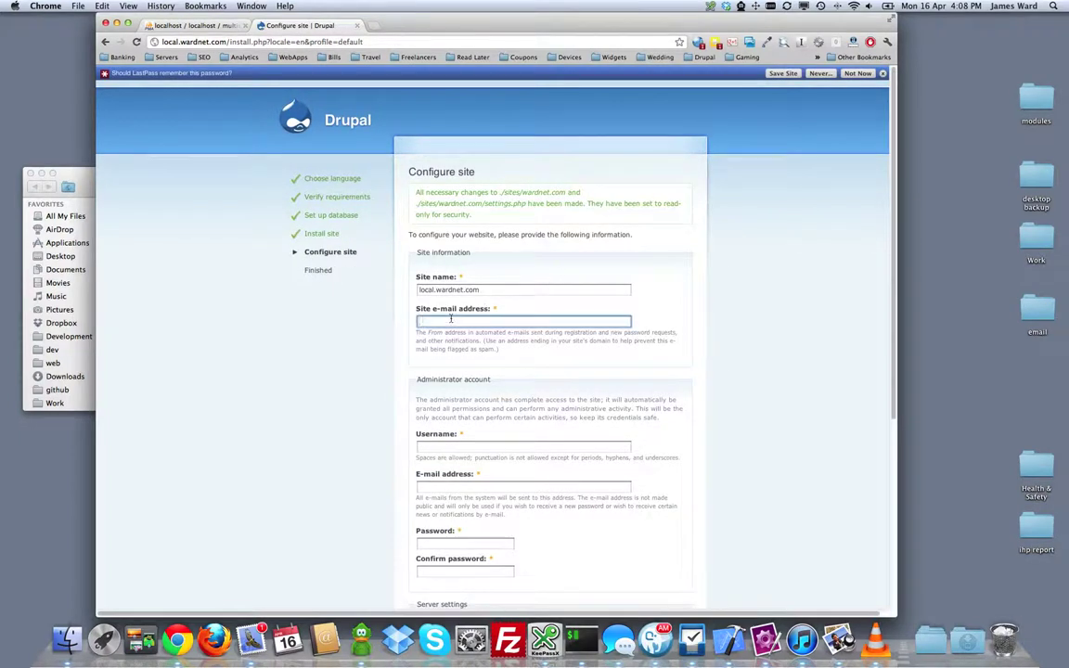
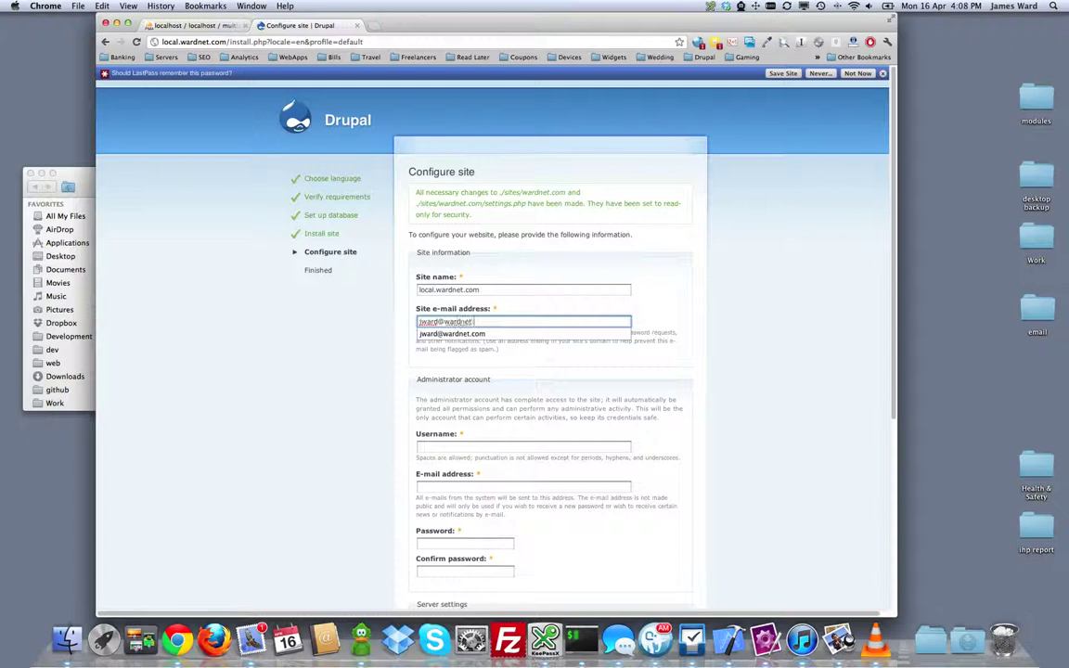
pyautogui.press('Tab')
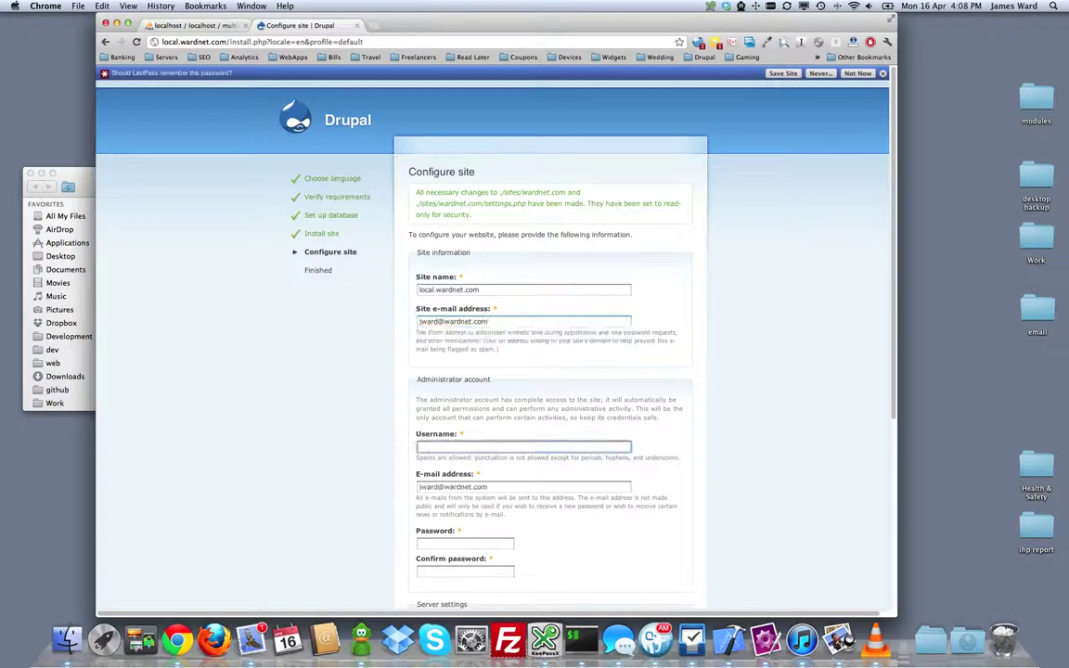
pyautogui.write('wardnet')
pyautogui.press('Tab')
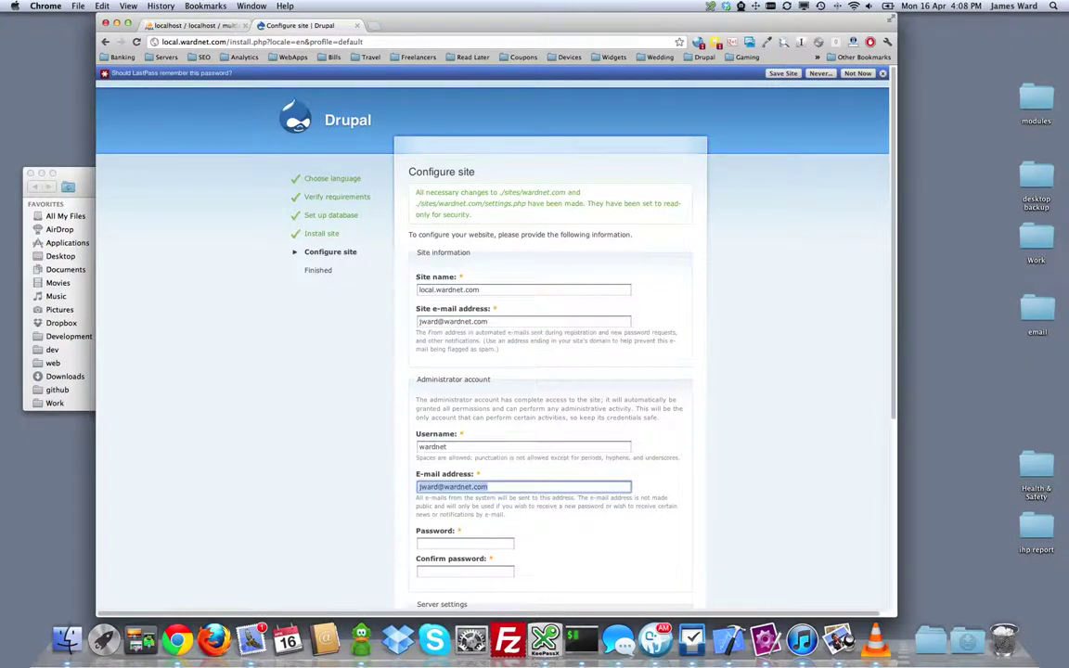
pyautogui.scroll(-3, 677, 427)
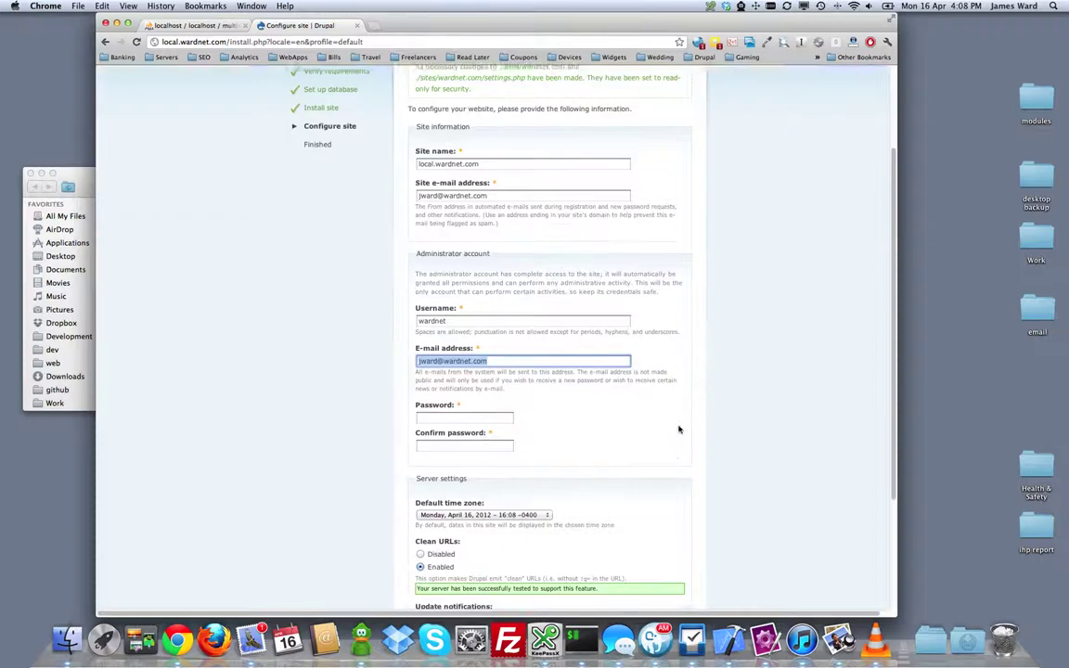
pyautogui.press('Tab')
pyautogui.write('*****')
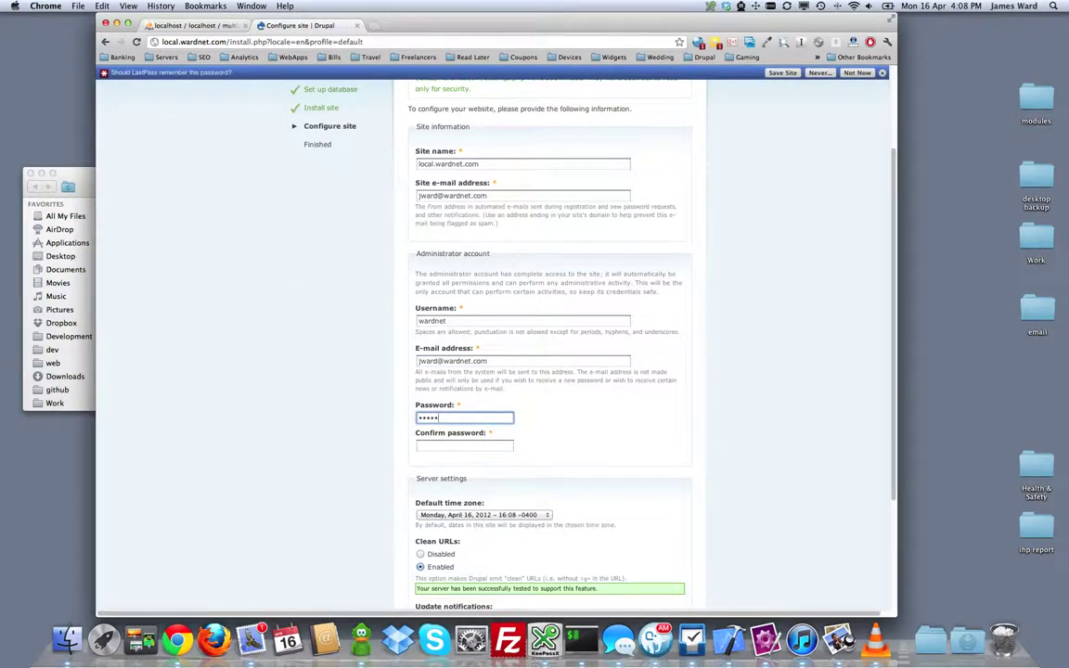
pyautogui.write('**')
pyautogui.press('Tab')
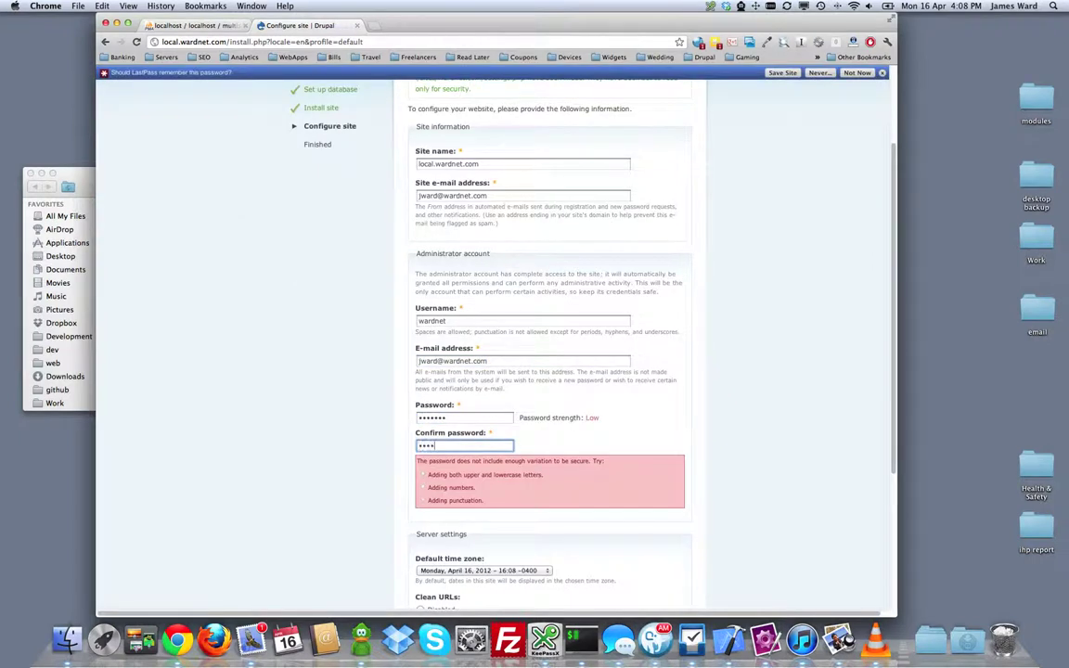
pyautogui.scroll(-5, 697, 410)
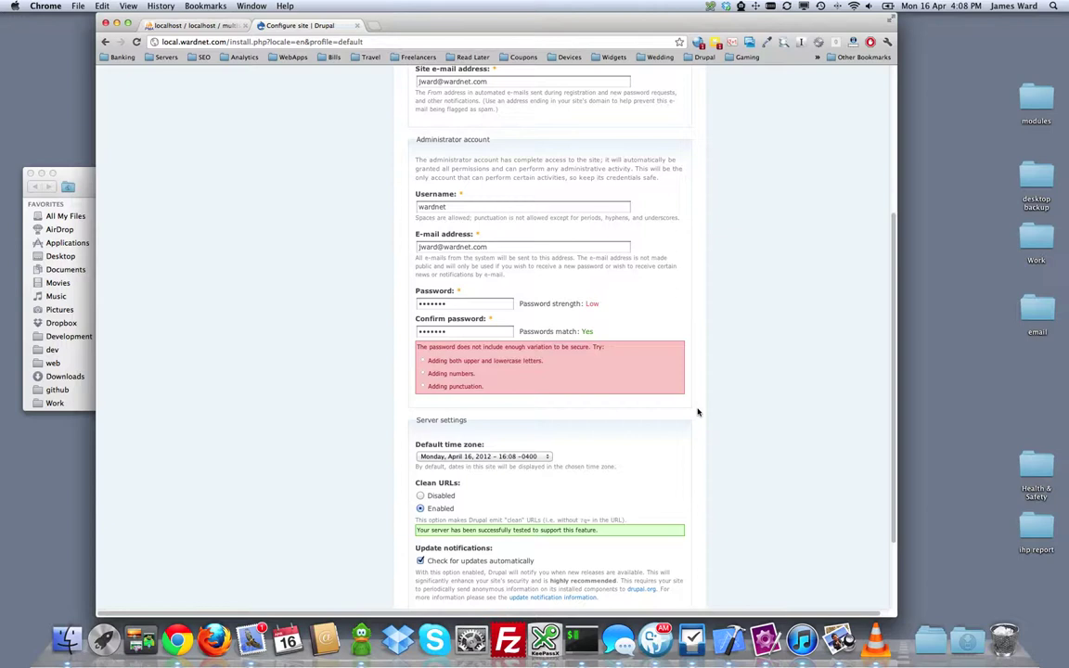
pyautogui.click(438, 535)
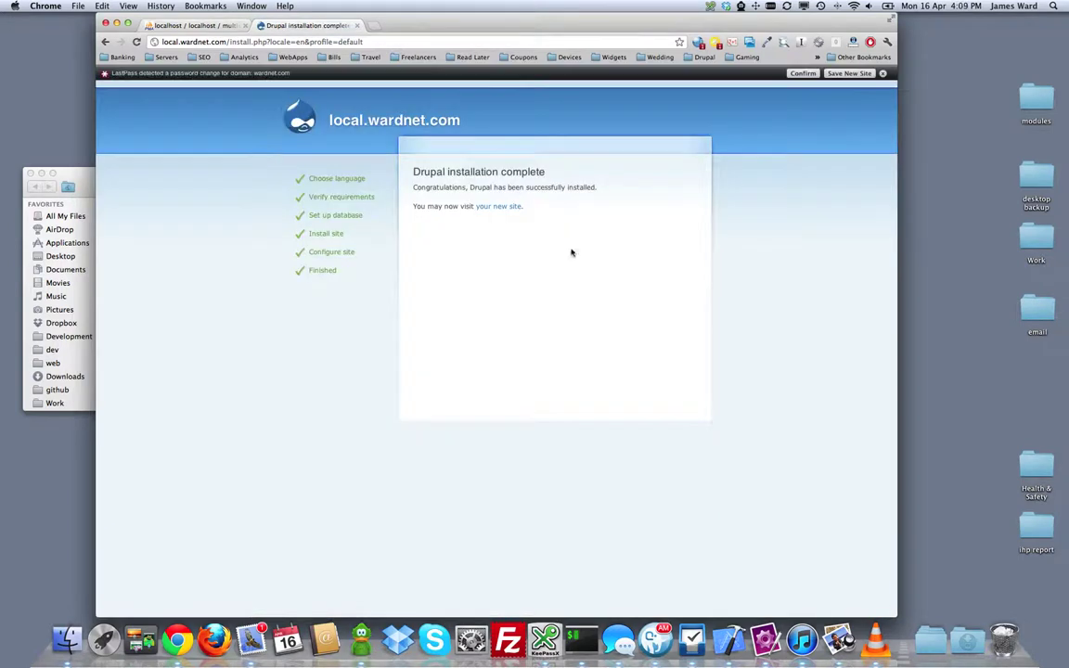
# Step: Enable the Backup and Migrate module under Site building > Modules and save the configuration
pyautogui.click(499, 206)
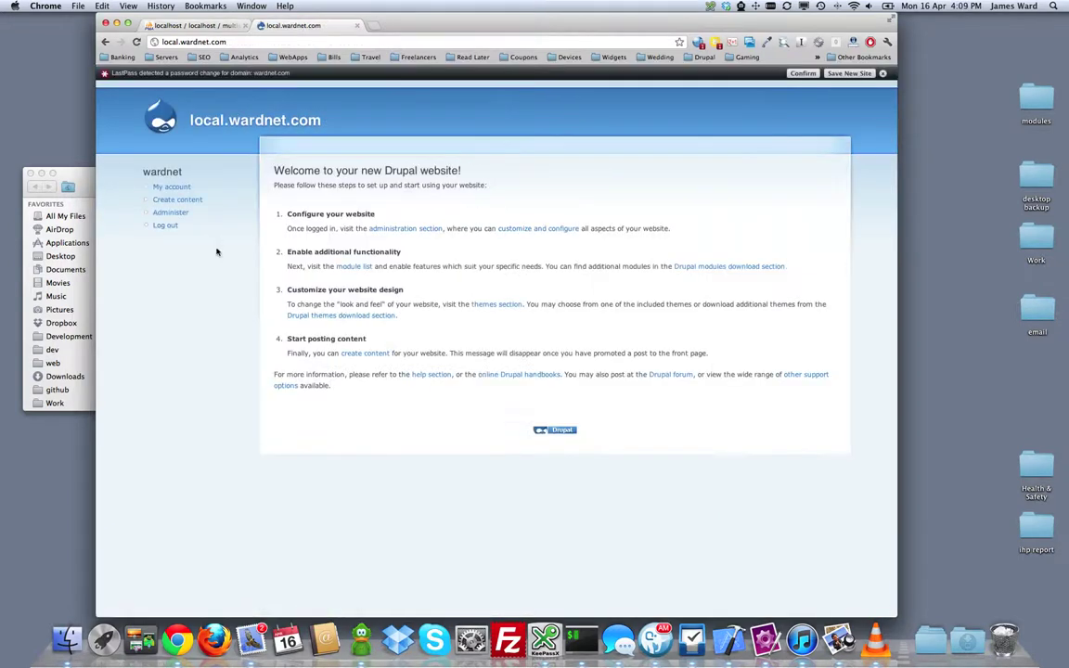
pyautogui.click(171, 212)
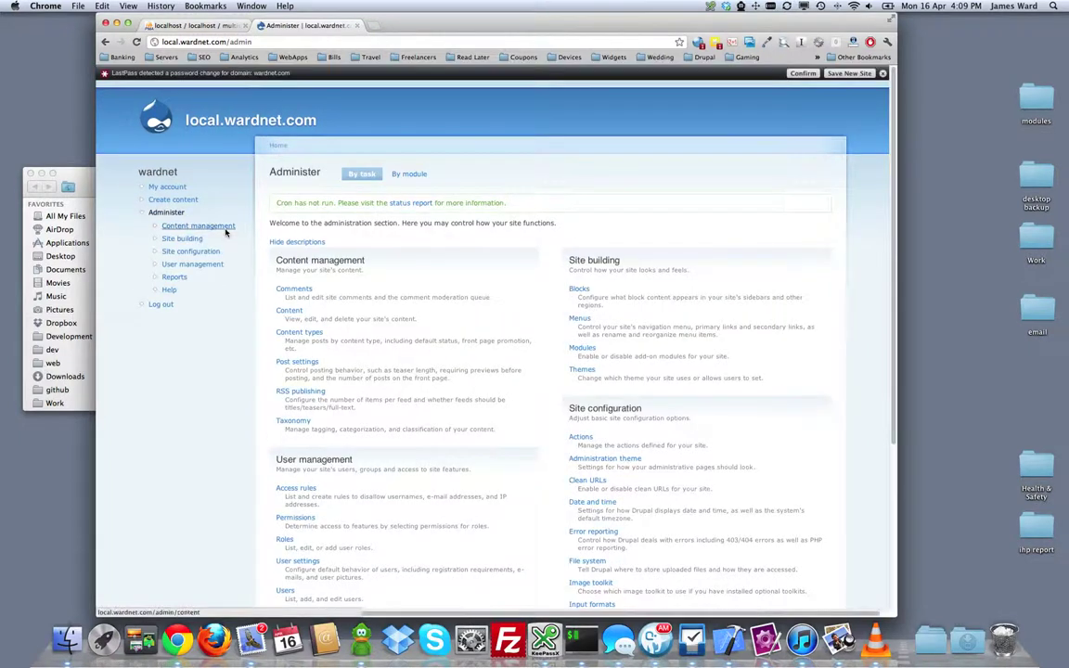
pyautogui.click(189, 240)
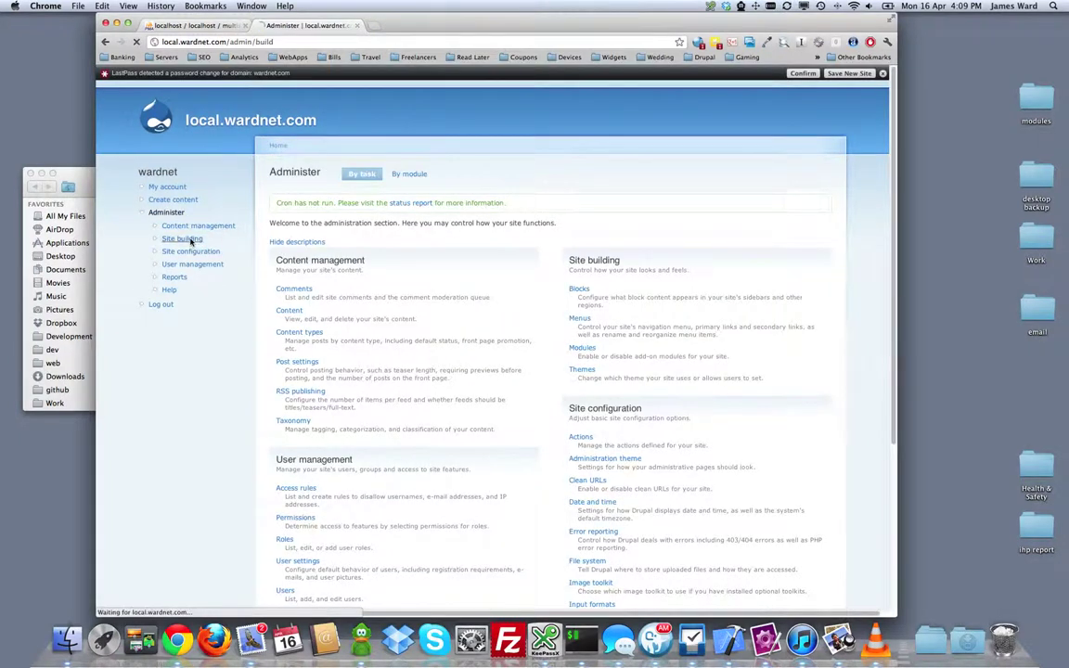
pyautogui.click(295, 238)
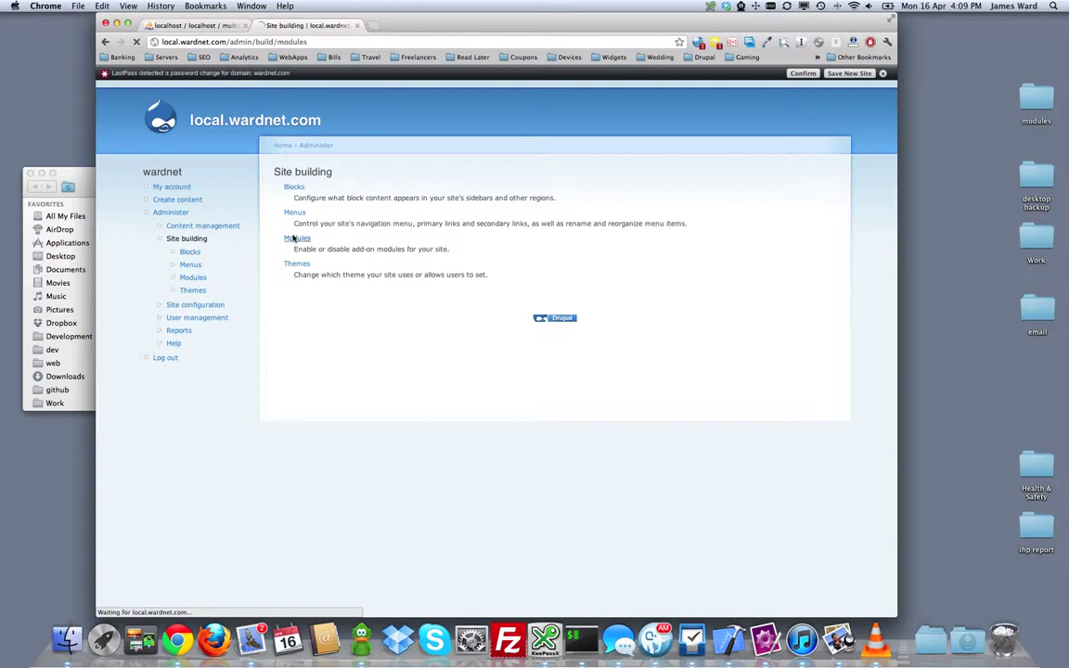
pyautogui.scroll(-3, 389, 271)
pyautogui.press('super+f')
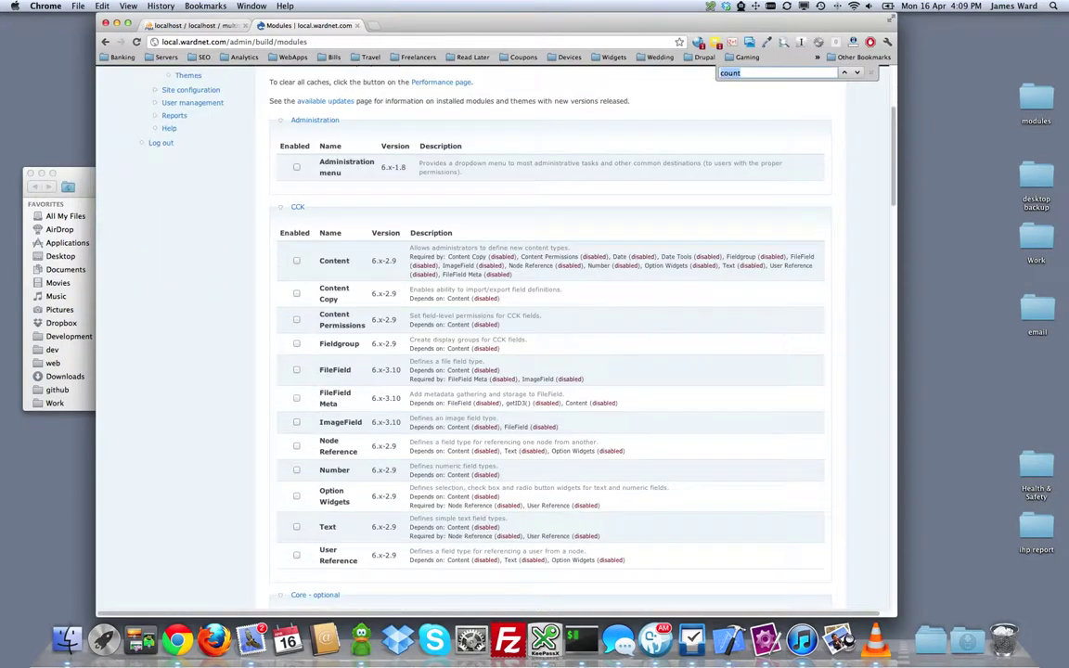
pyautogui.write('baskup')
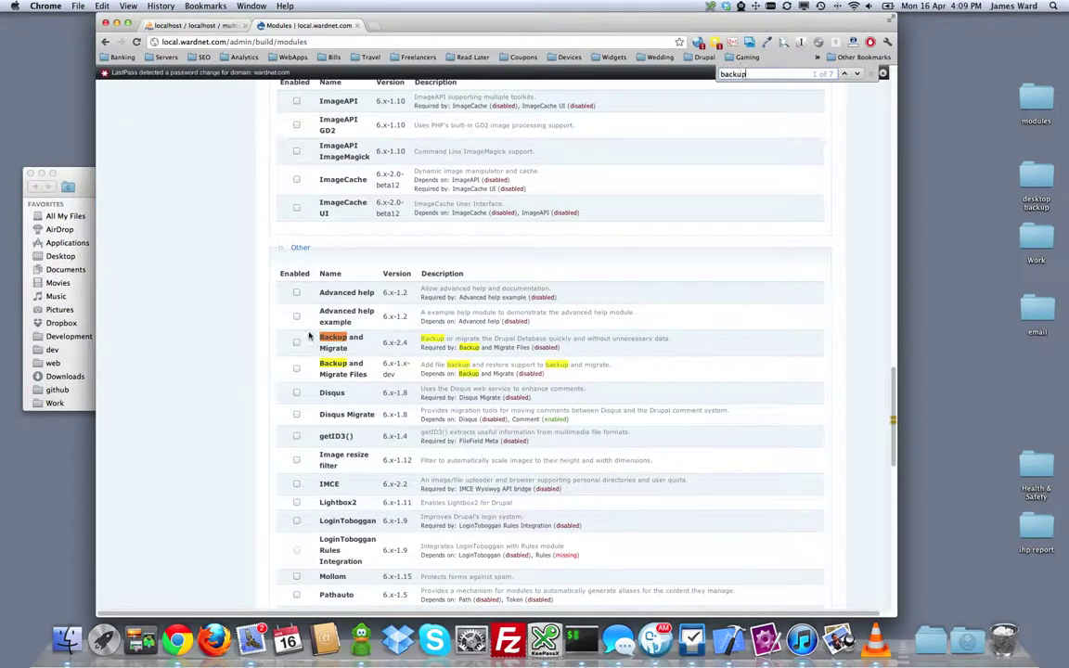
pyautogui.scroll(-15, 297, 346)
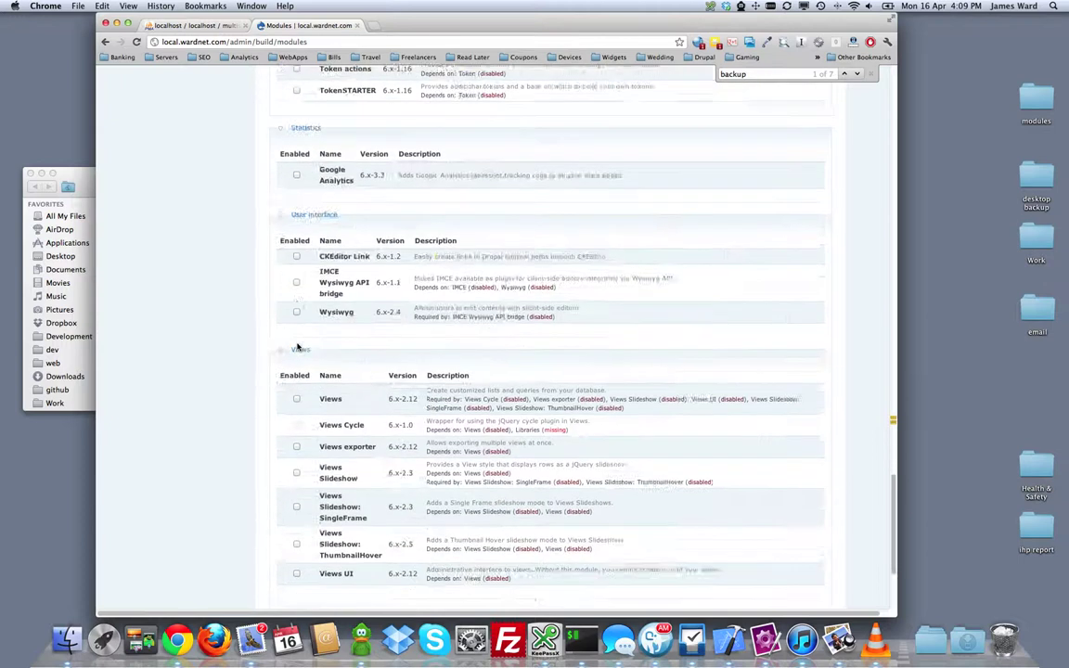
pyautogui.click(307, 522)
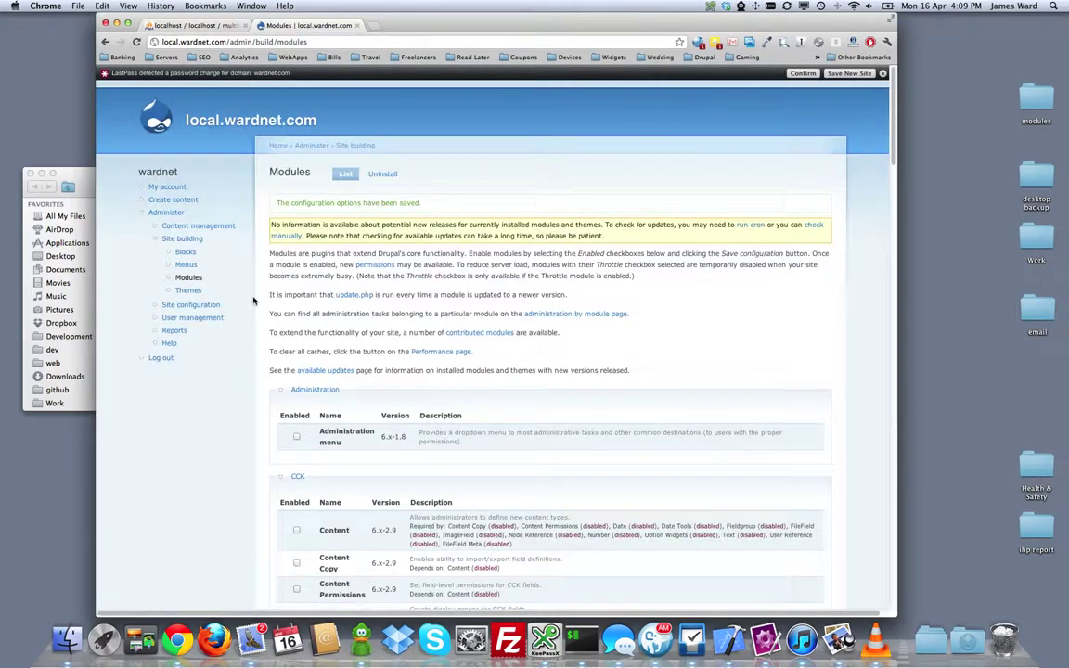
# Step: Restore the database in Backup and Migrate from the uploaded WardNet-2012-04-16T16-03-08.mysql file
pyautogui.click(194, 228)
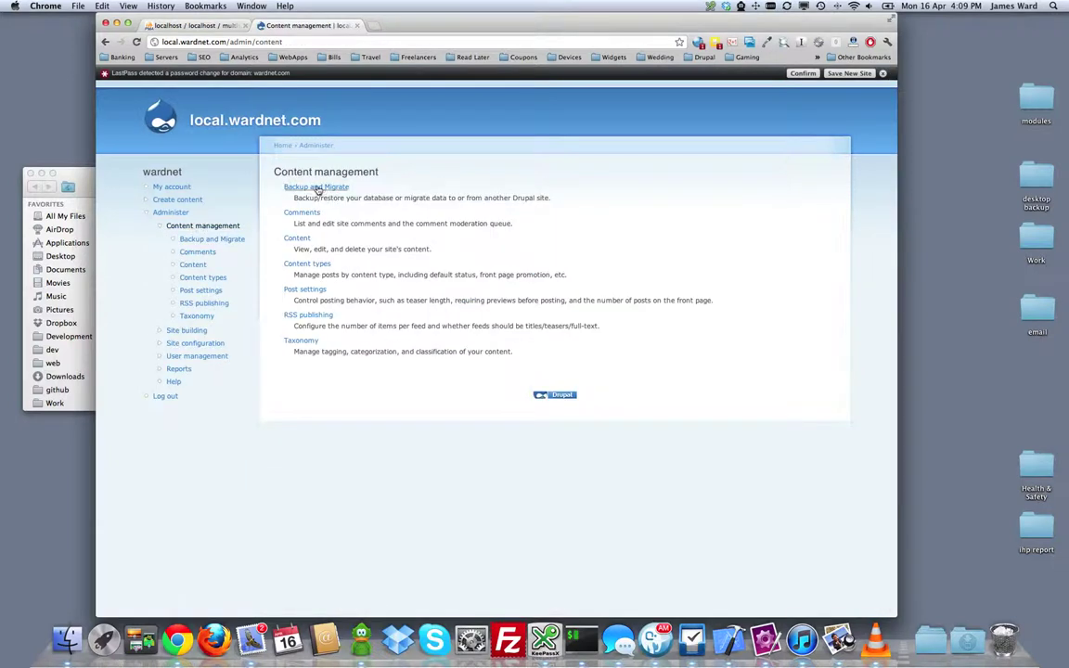
pyautogui.click(317, 188)
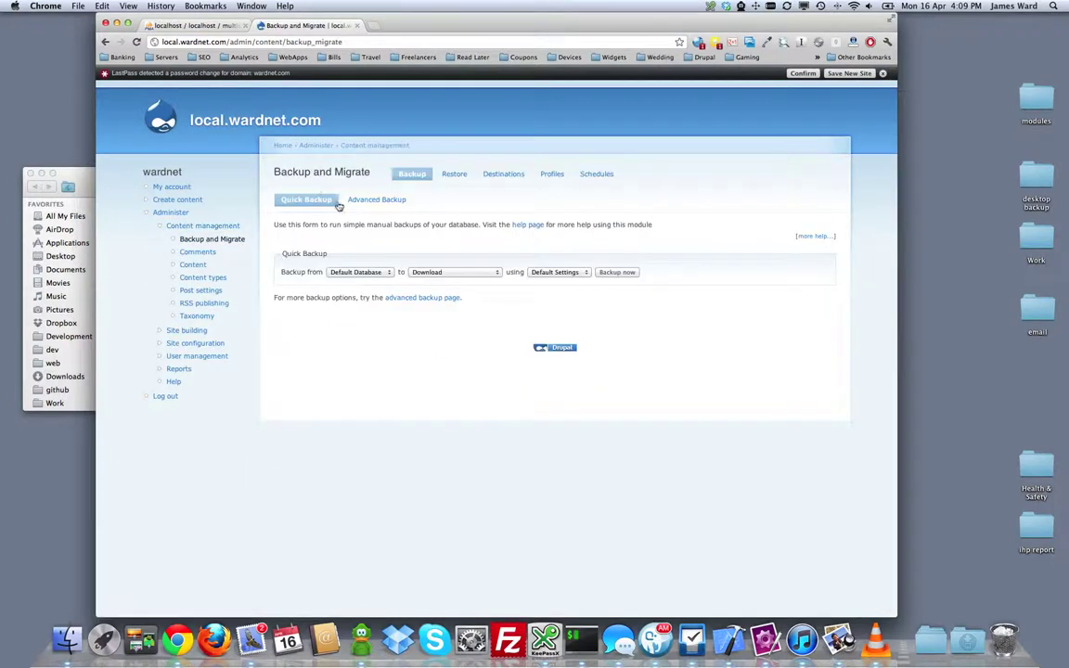
pyautogui.click(453, 174)
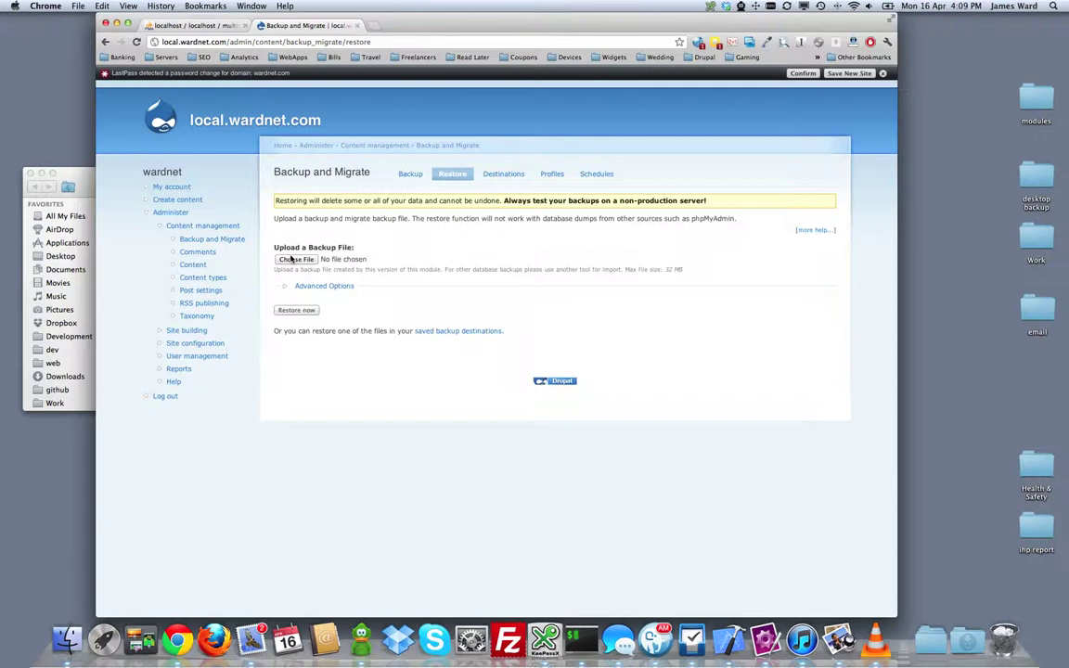
pyautogui.click(297, 260)
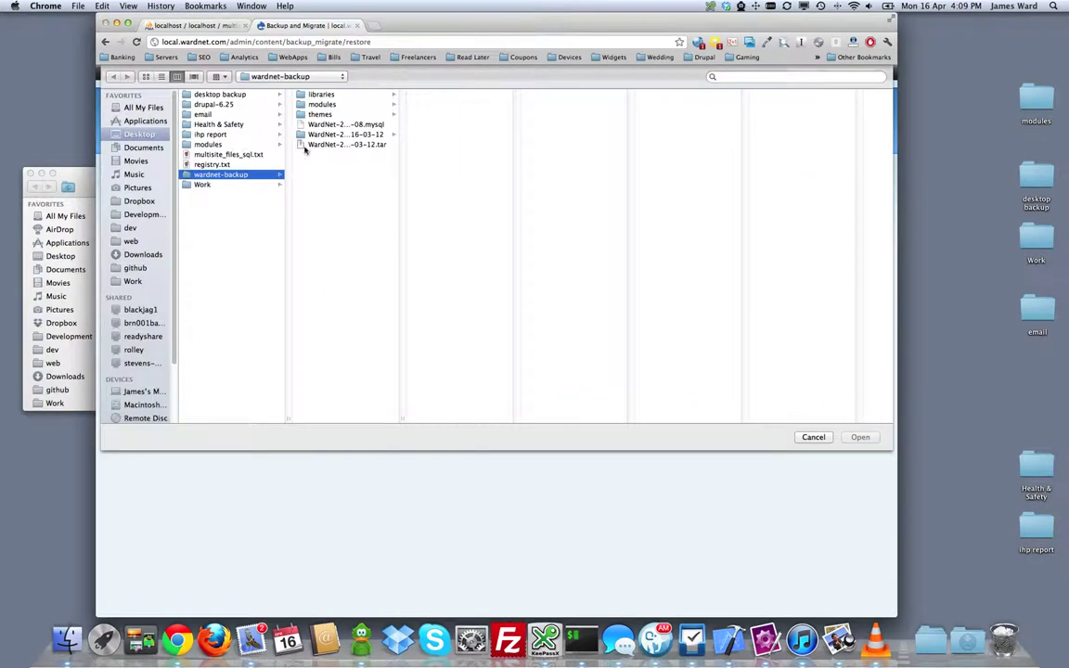
pyautogui.click(326, 123)
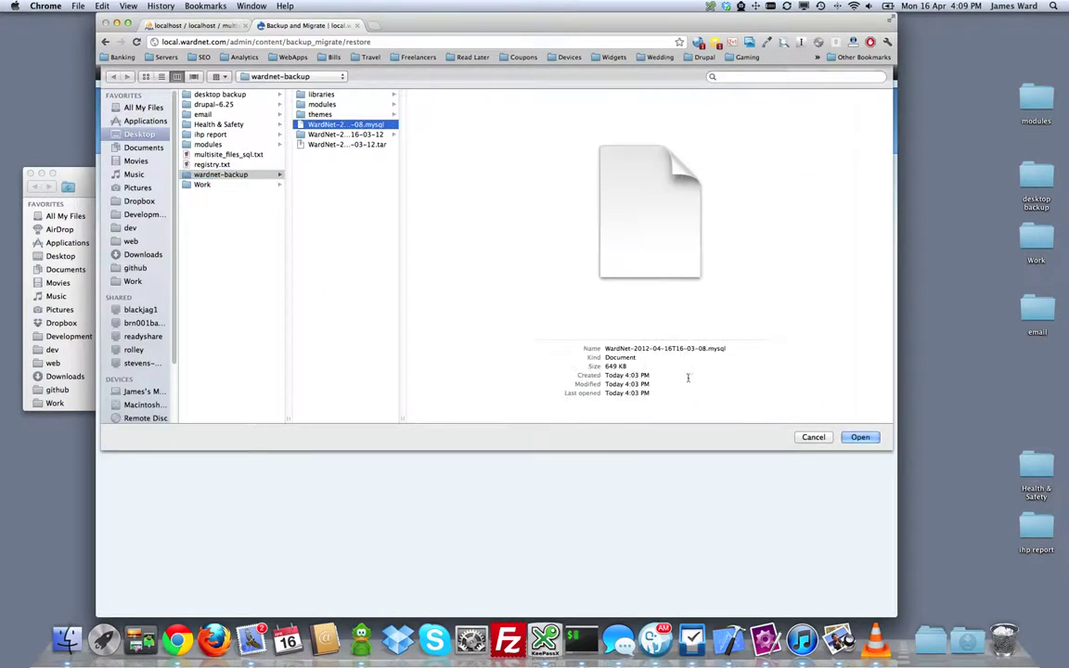
pyautogui.click(862, 437)
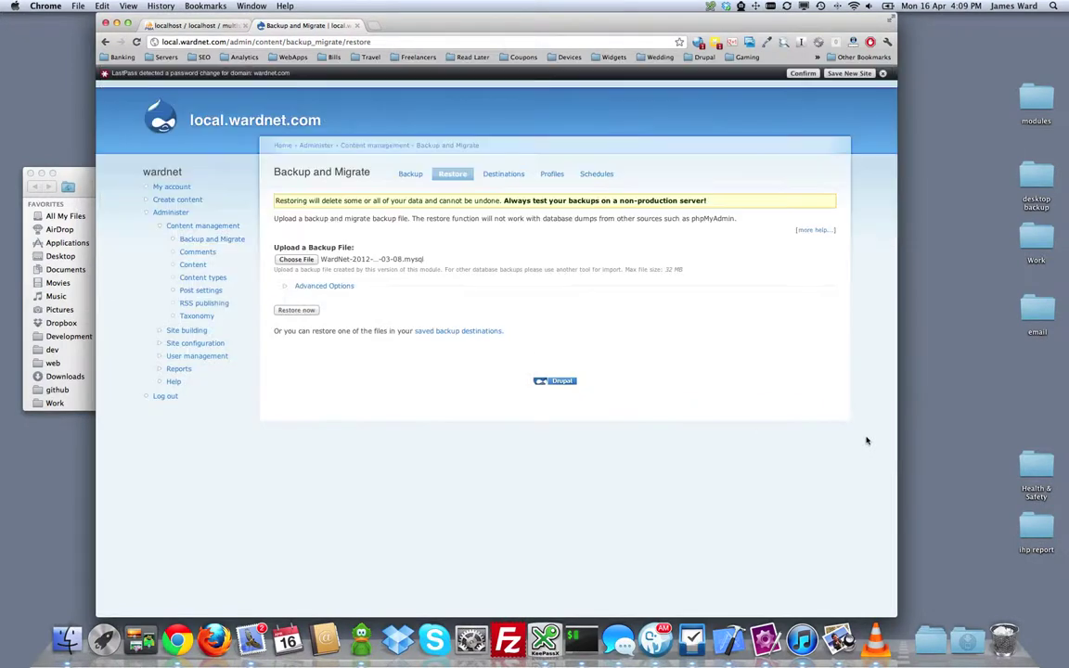
pyautogui.click(297, 311)
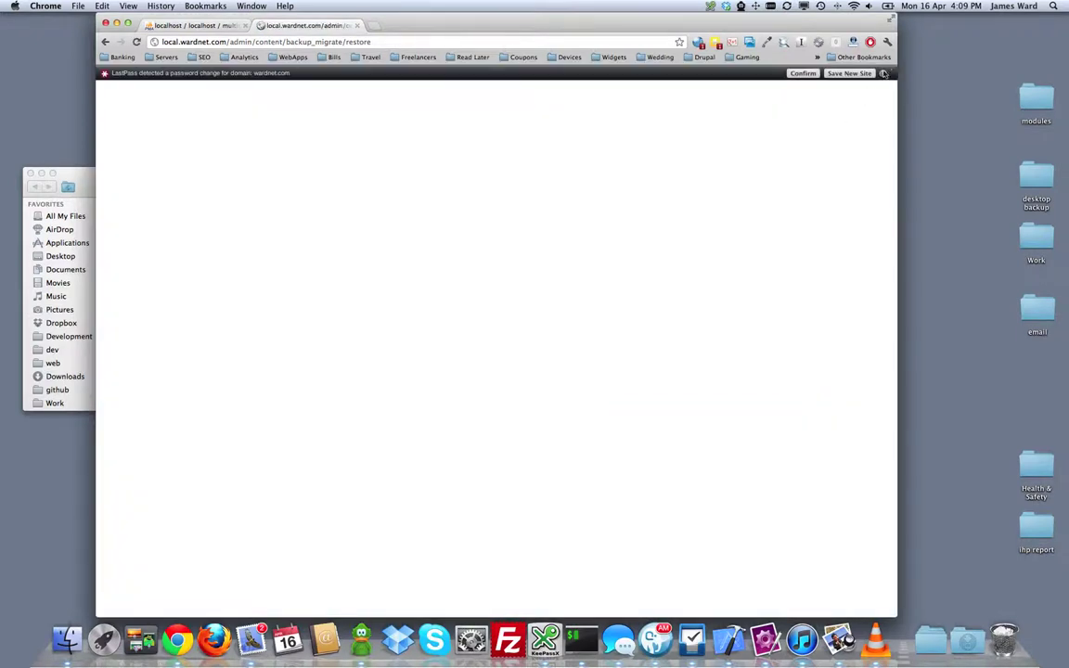
pyautogui.click(884, 74)
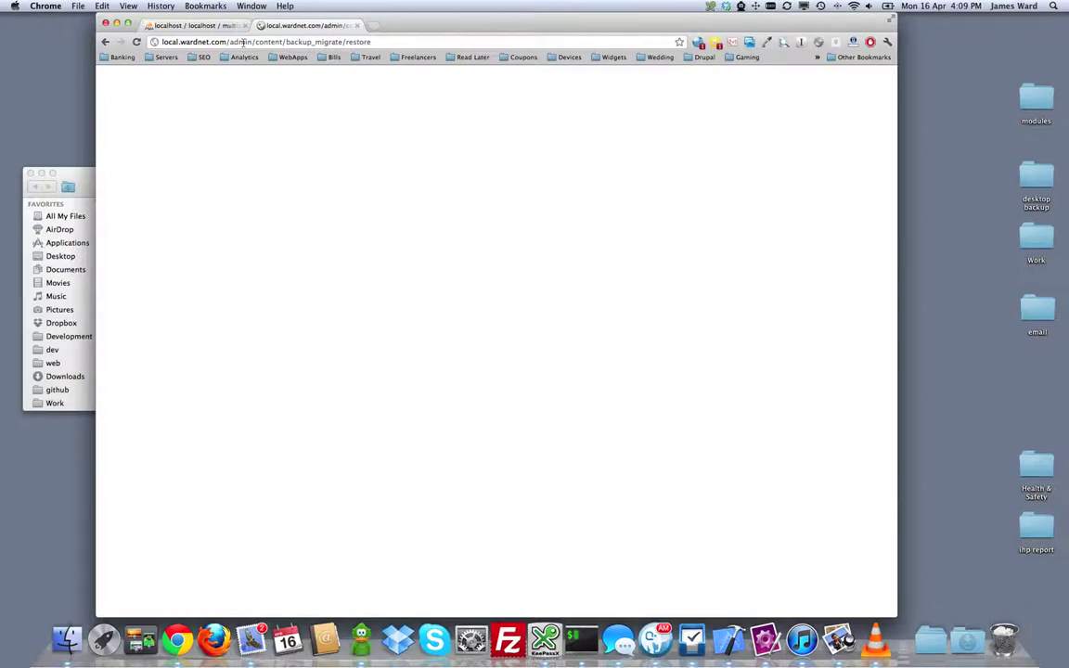
# Step: Load local.wardnet.com/update.php and run the pending comment-module updates #6004 and #6005
pyautogui.click(281, 42)
pyautogui.click(307, 42)
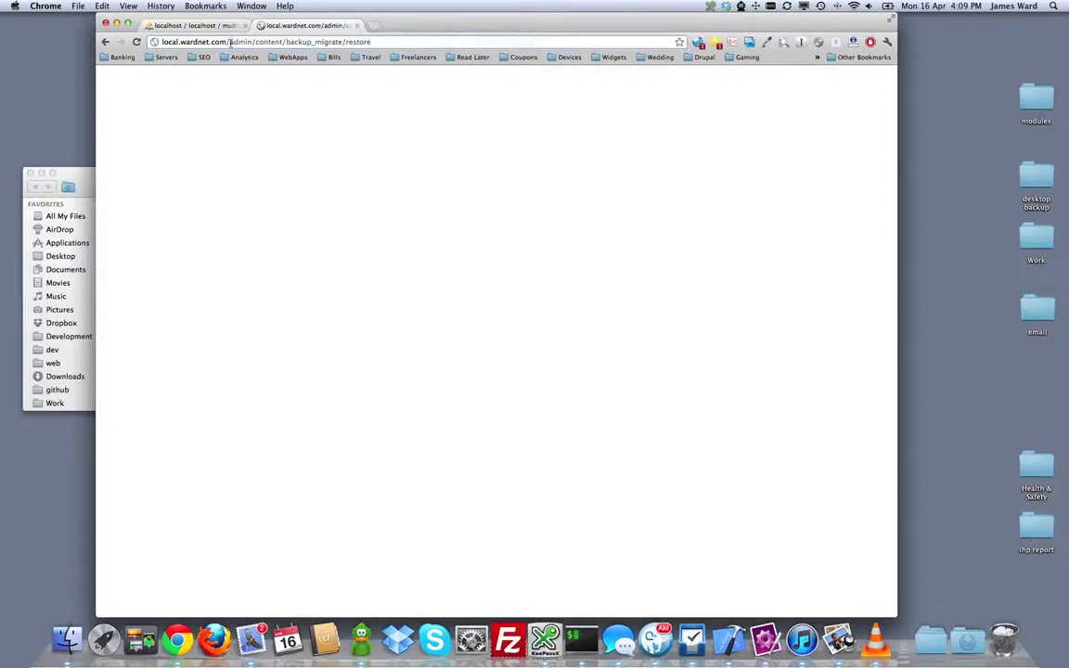
pyautogui.moveTo(231, 42); pyautogui.dragTo(476, 45)
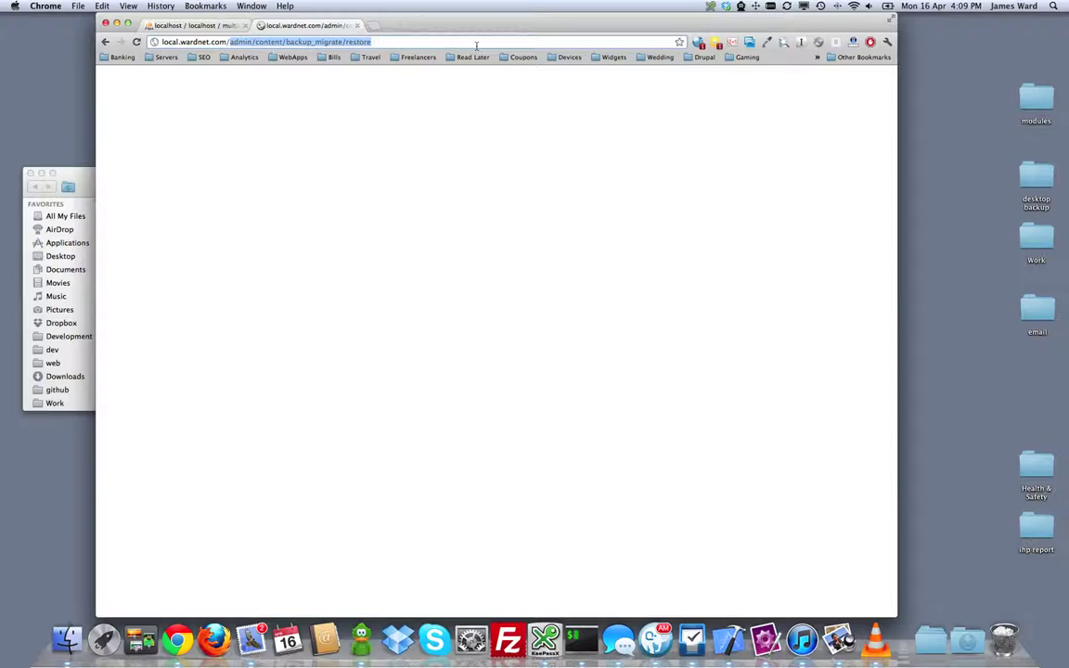
pyautogui.write('up')
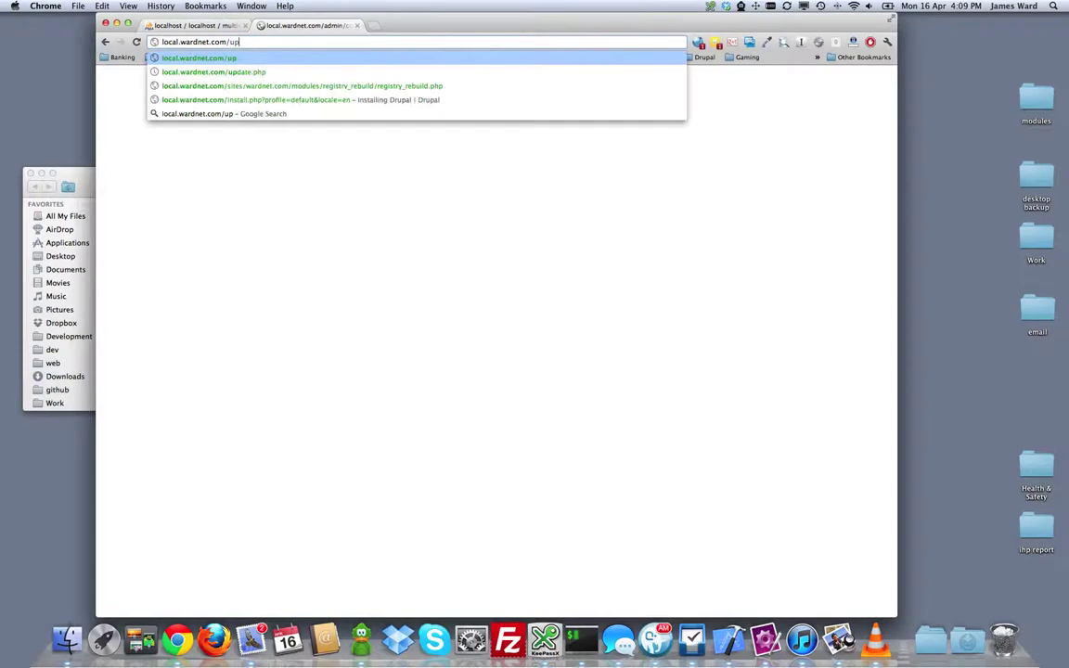
pyautogui.write('date.php')
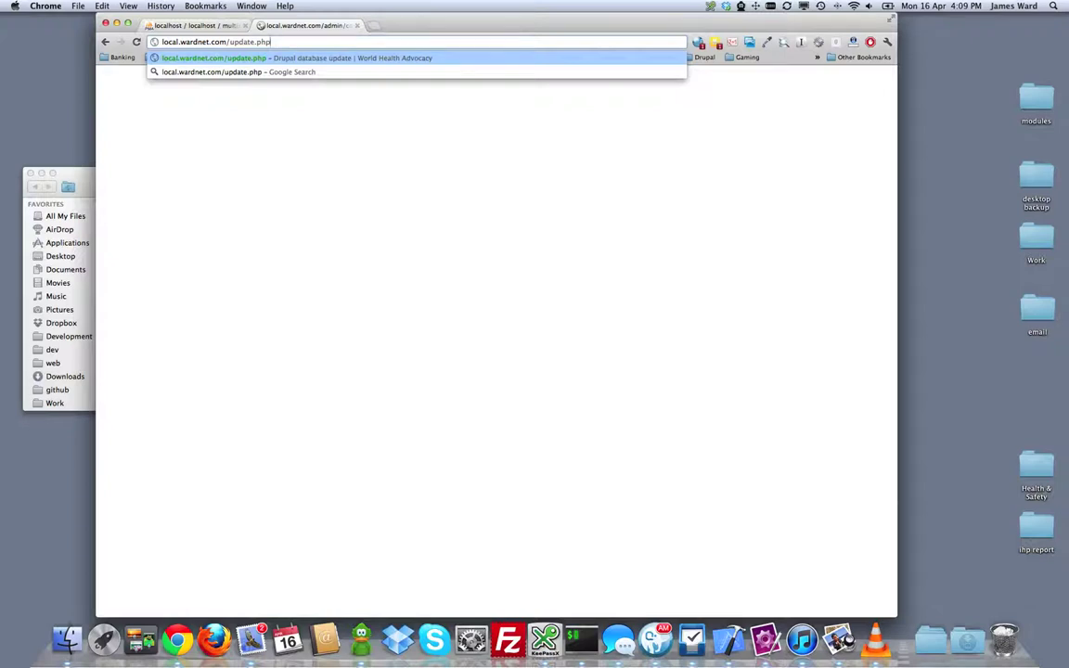
pyautogui.press('Return')
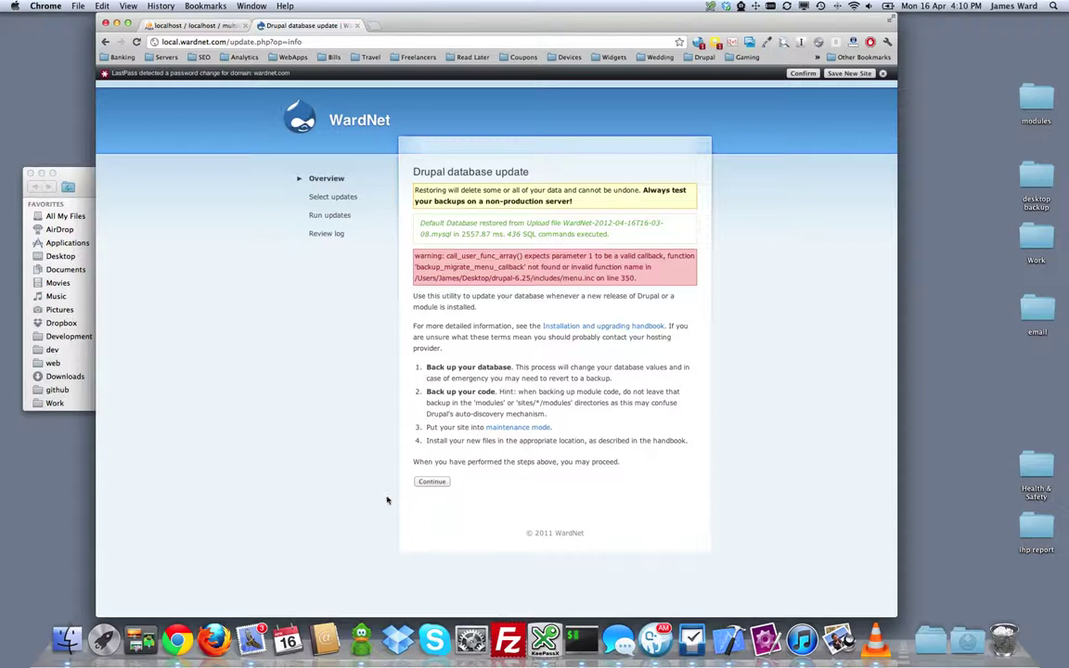
pyautogui.click(424, 482)
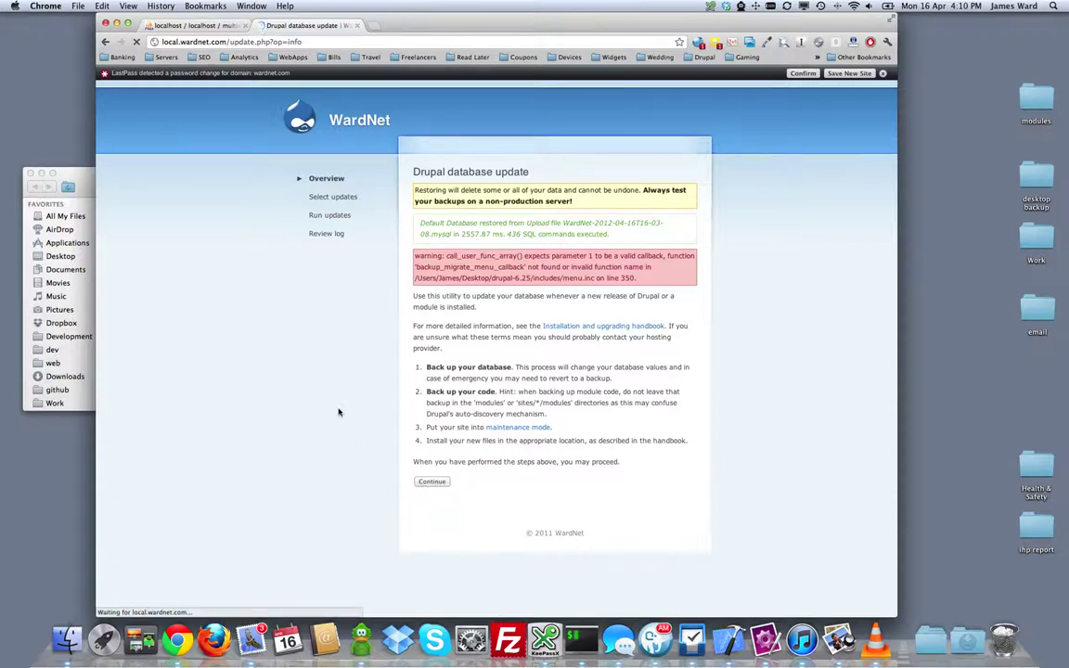
pyautogui.click(428, 261)
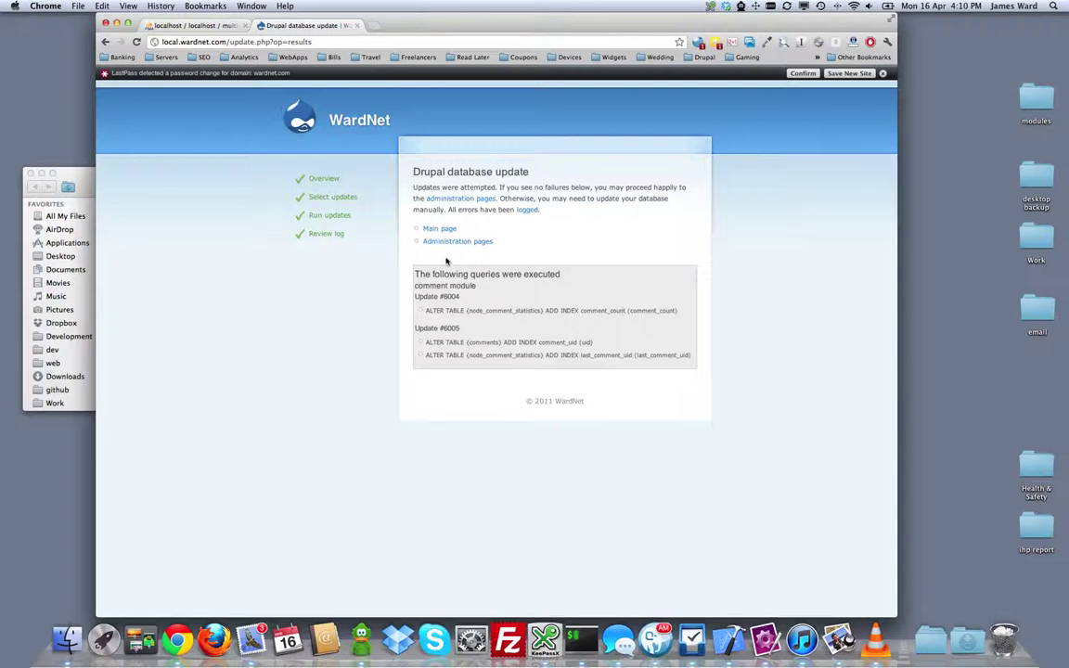
# Step: Open the restored WardNet site's Administration pages and look over the admin menu
pyautogui.click(447, 241)
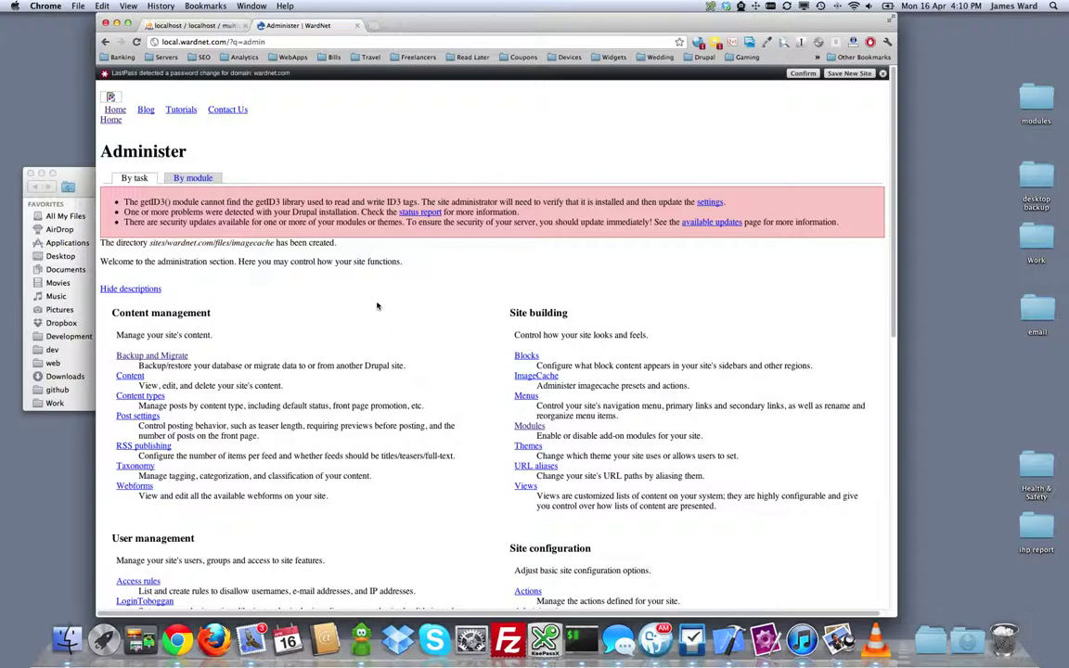
pyautogui.scroll(-10, 377, 305)
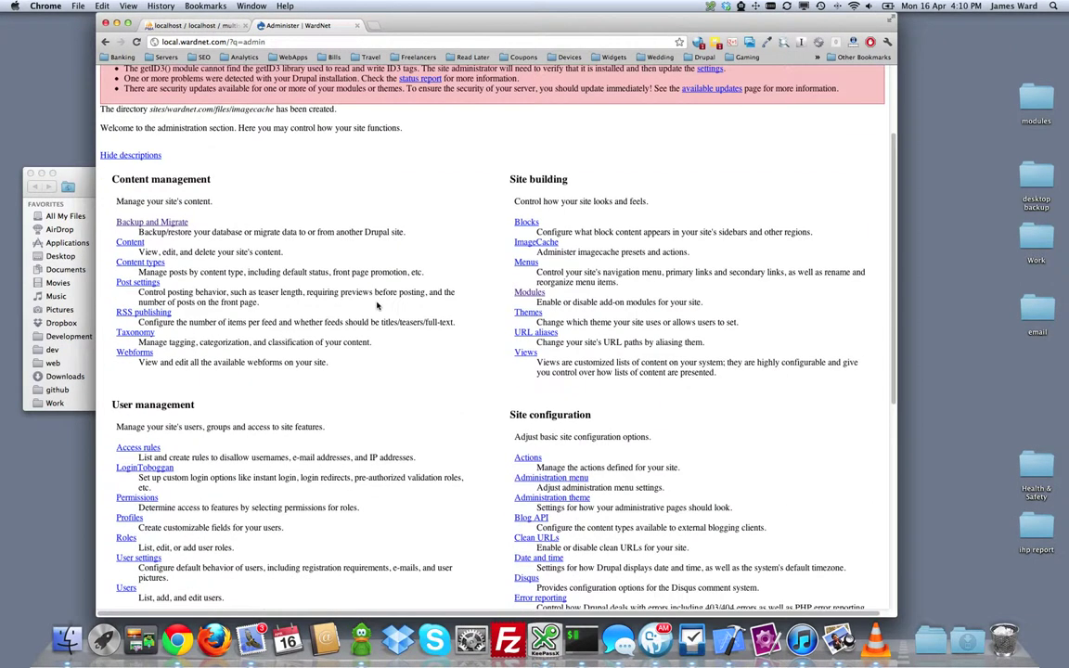
pyautogui.scroll(10, 377, 305)
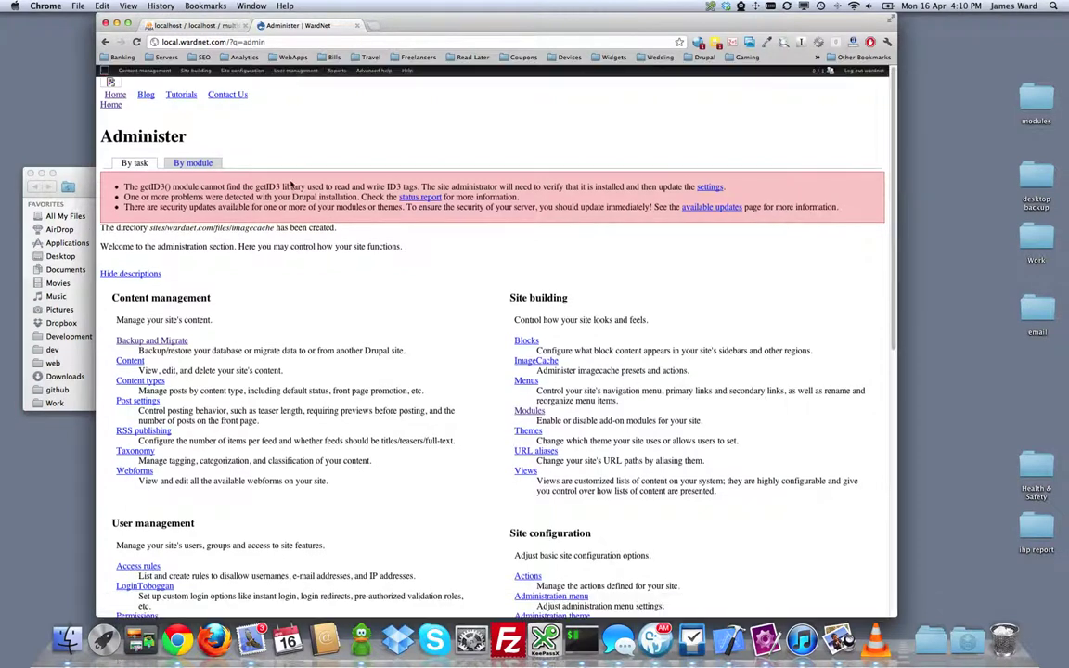
# Step: Save the Themes configuration with Fusion WardNet enabled as default, then dismiss the LastPass notice
pyautogui.moveTo(192, 73)
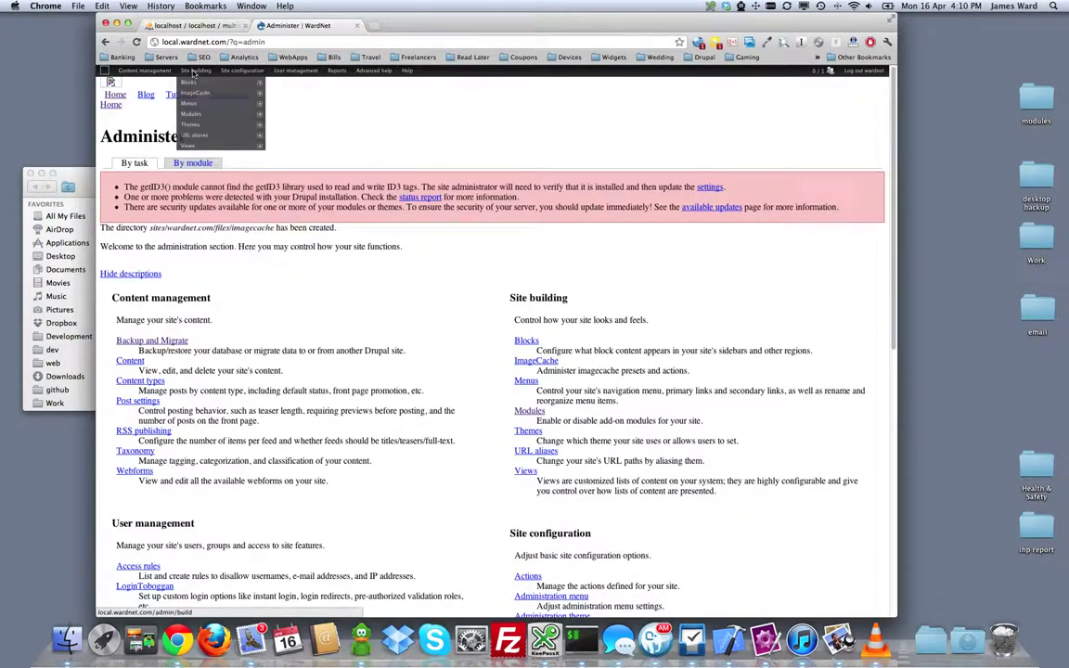
pyautogui.moveTo(241, 124)
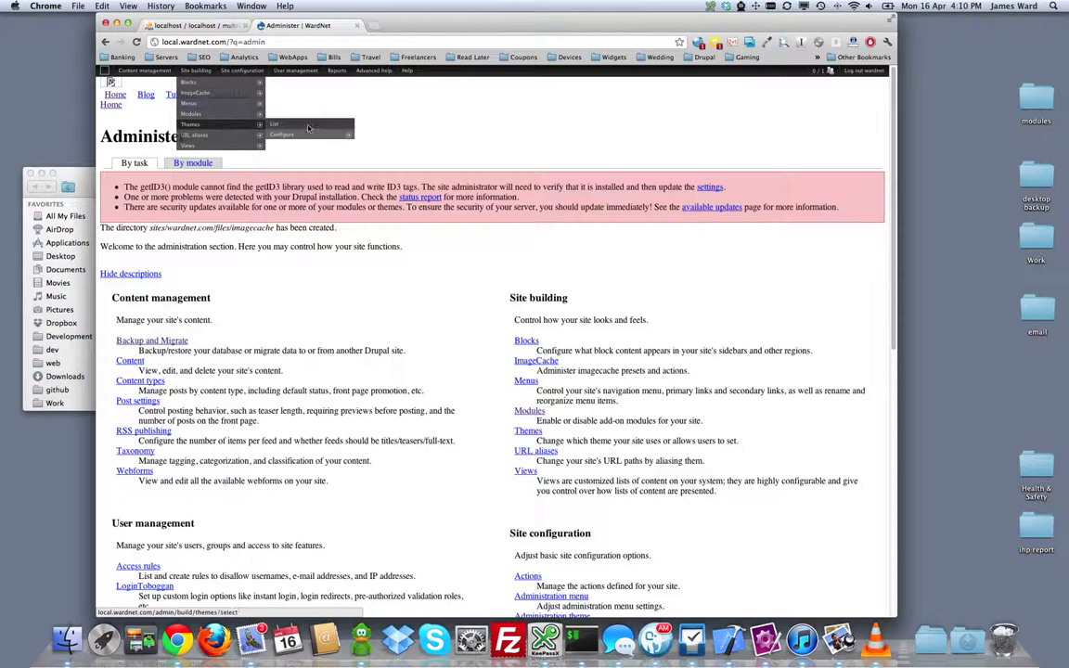
pyautogui.click(276, 126)
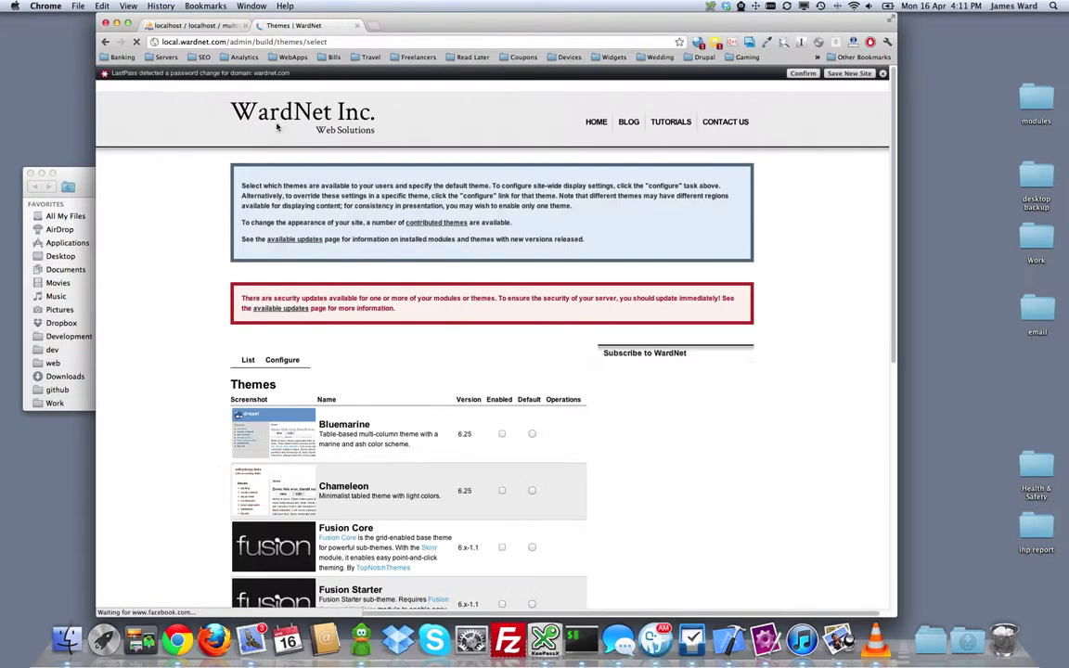
pyautogui.scroll(-6, 205, 255)
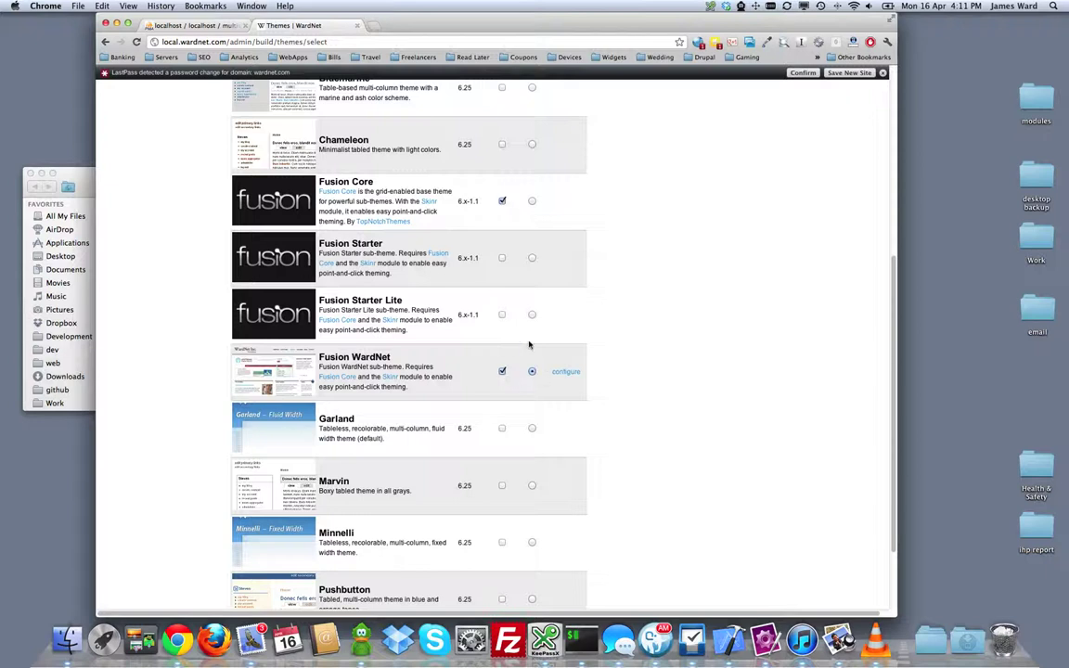
pyautogui.scroll(3, 639, 341)
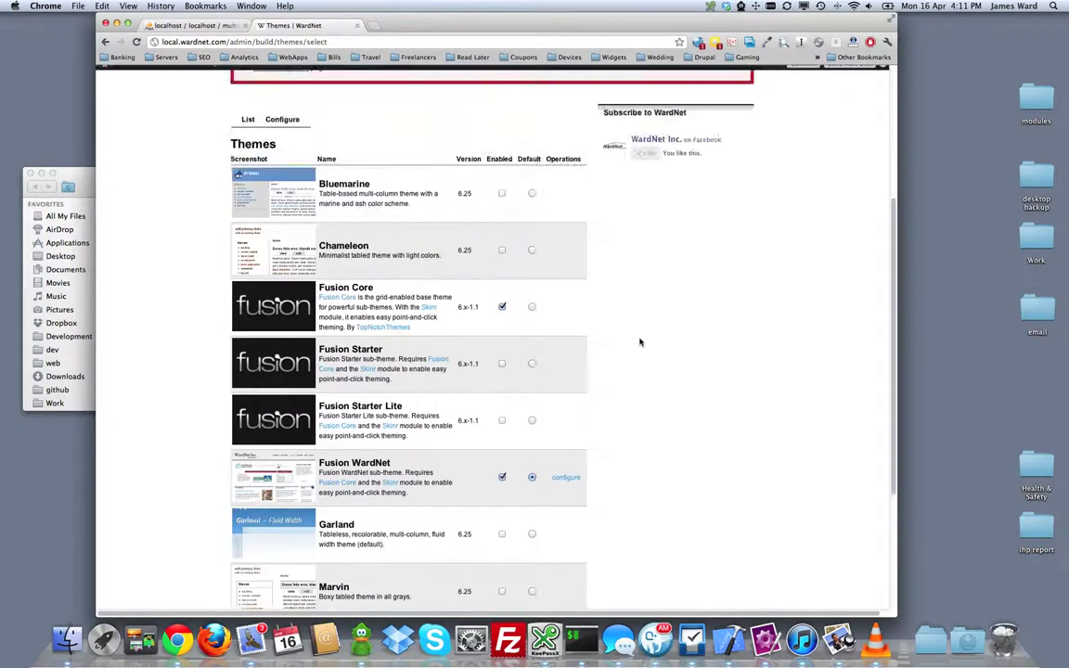
pyautogui.scroll(-5, 639, 342)
pyautogui.scroll(-2, 639, 342)
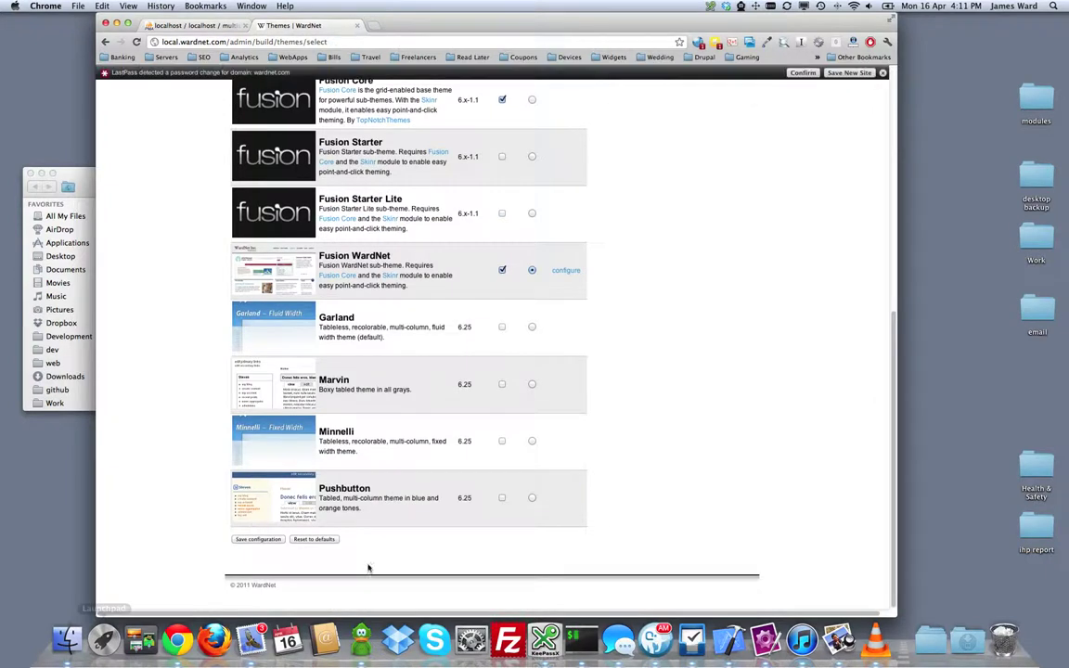
pyautogui.click(257, 540)
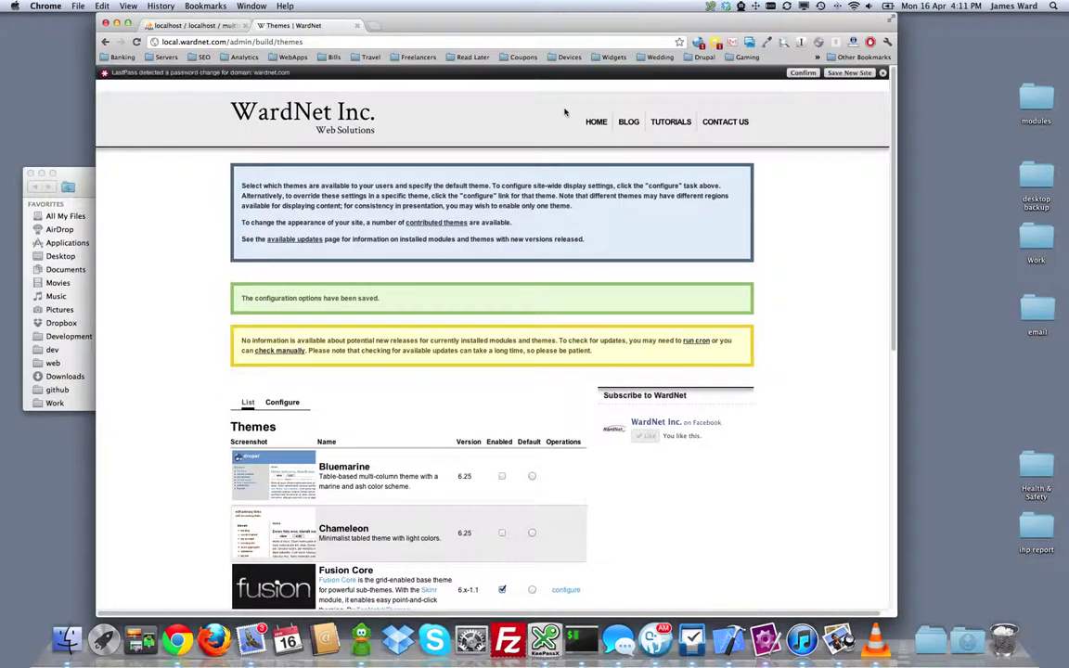
pyautogui.click(800, 73)
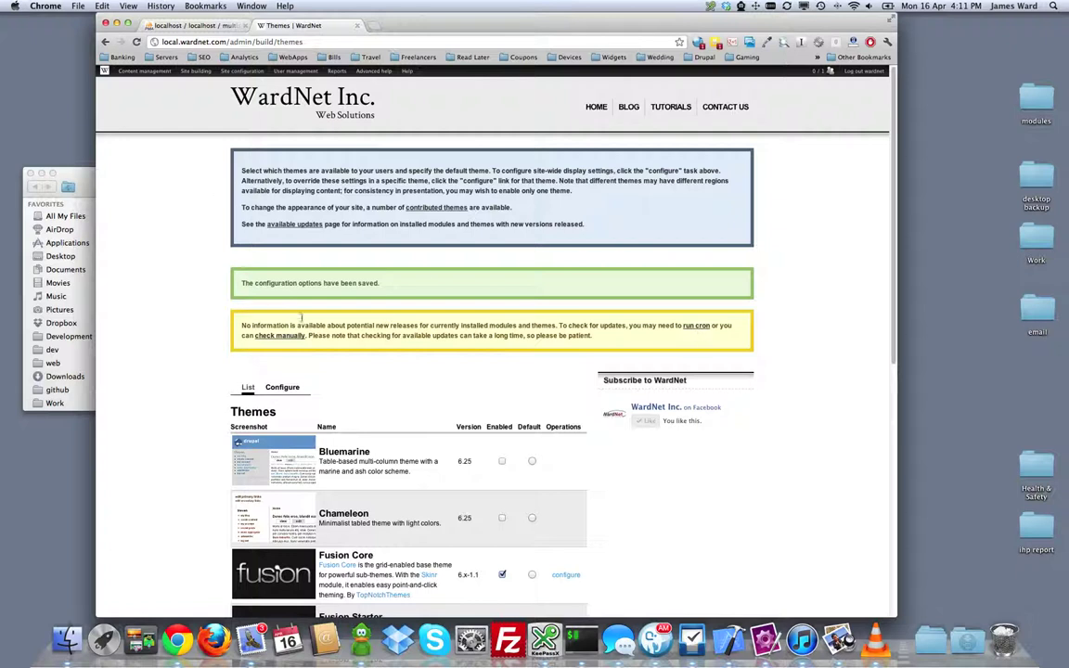
# Step: Return to the local.wardnet.com home page and dismiss the LastPass password notice
pyautogui.click(596, 108)
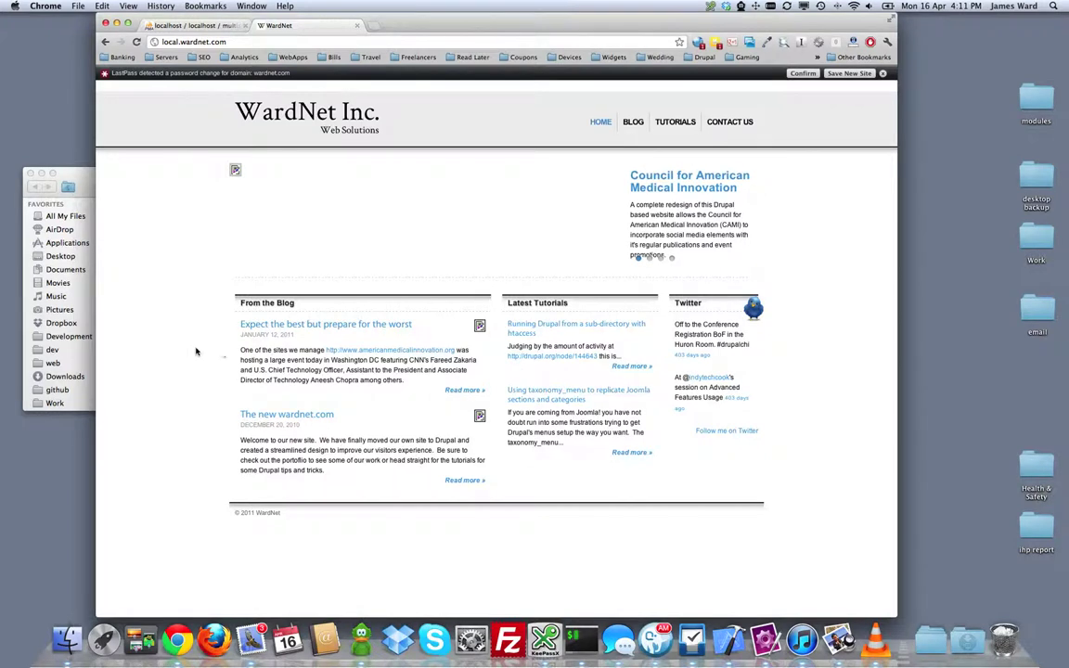
pyautogui.moveTo(302, 190)
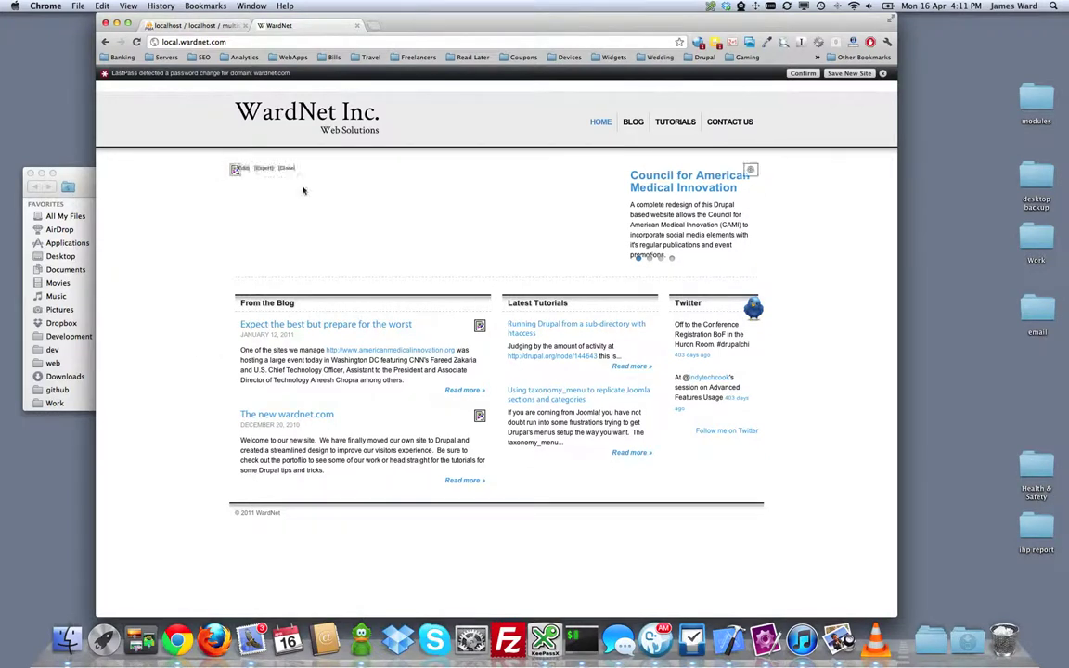
pyautogui.moveTo(480, 346)
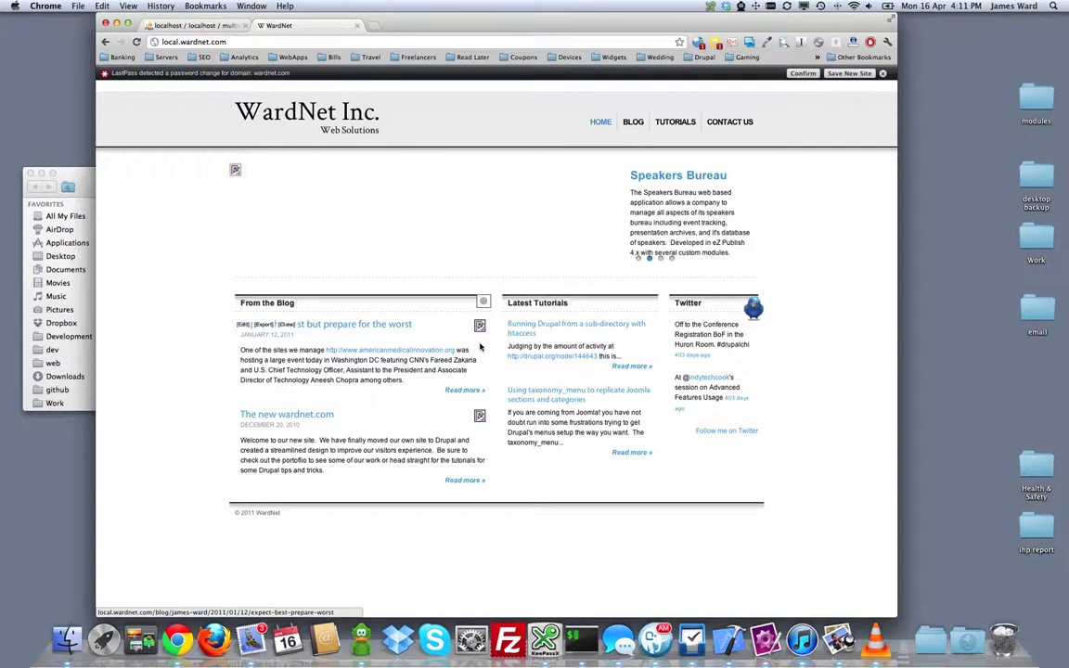
pyautogui.click(882, 73)
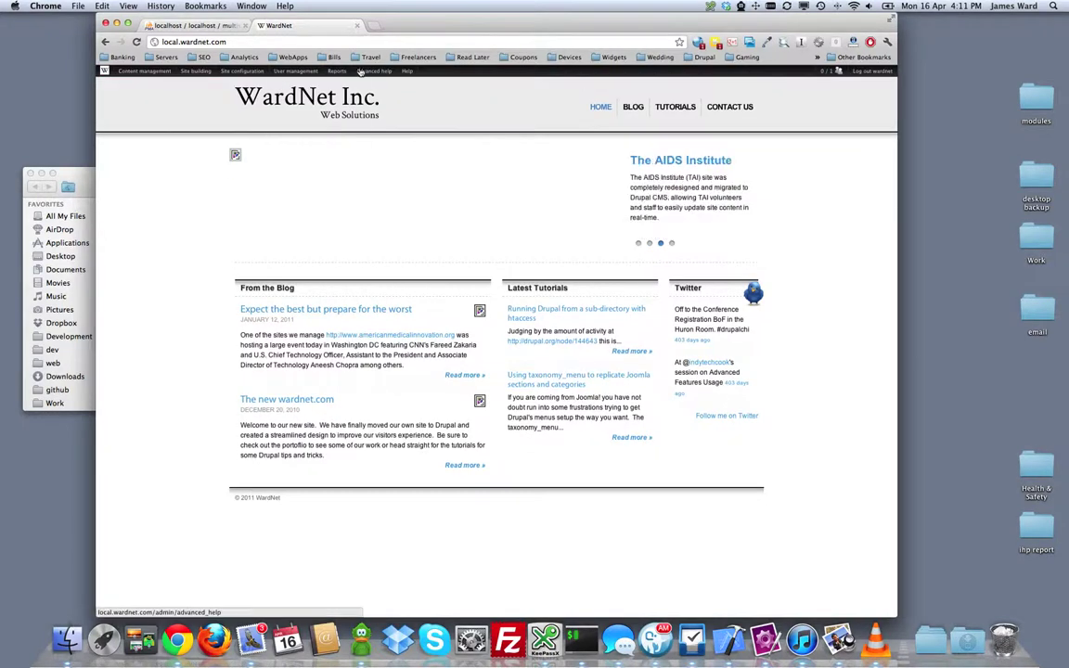
pyautogui.moveTo(259, 74)
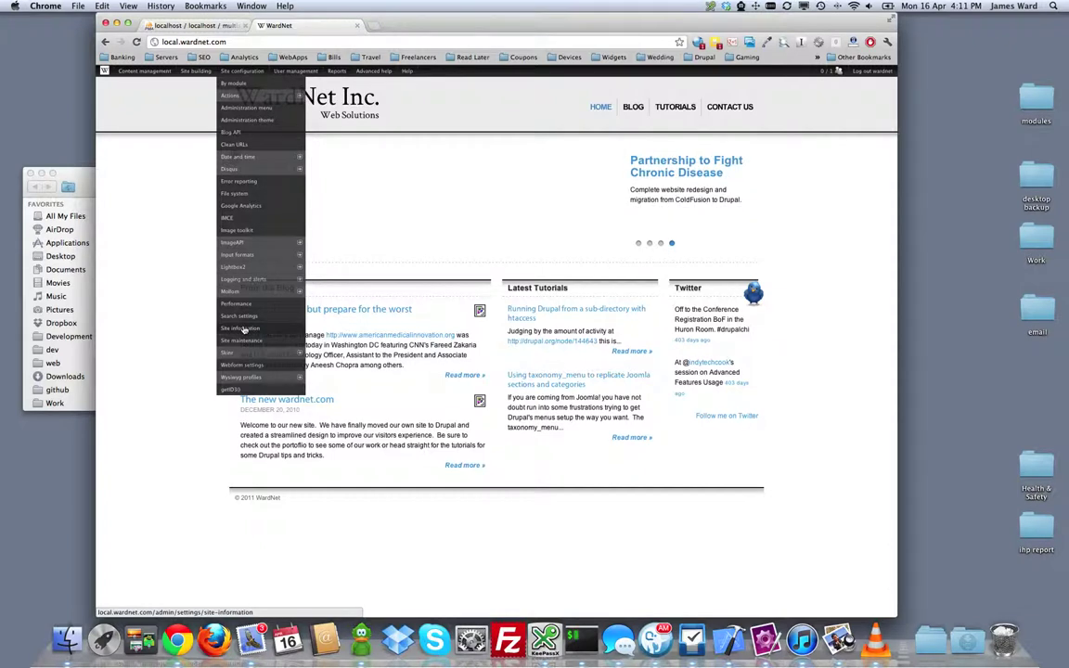
# Step: Save the File system settings with path sites/wardnet.com/files, then return to the home page
pyautogui.click(236, 193)
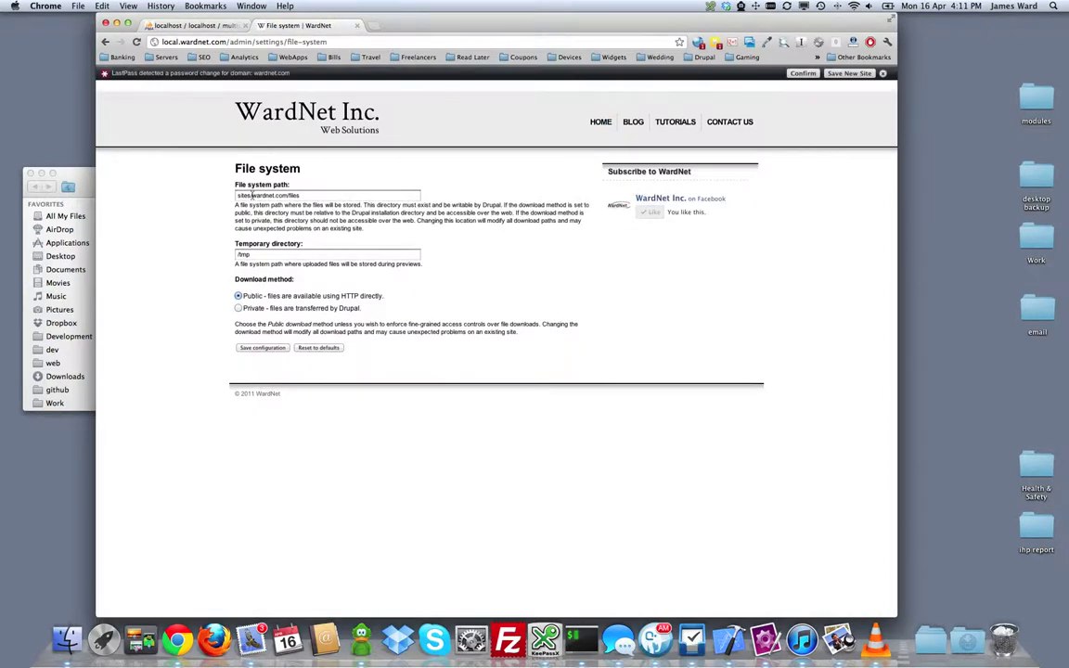
pyautogui.click(316, 195)
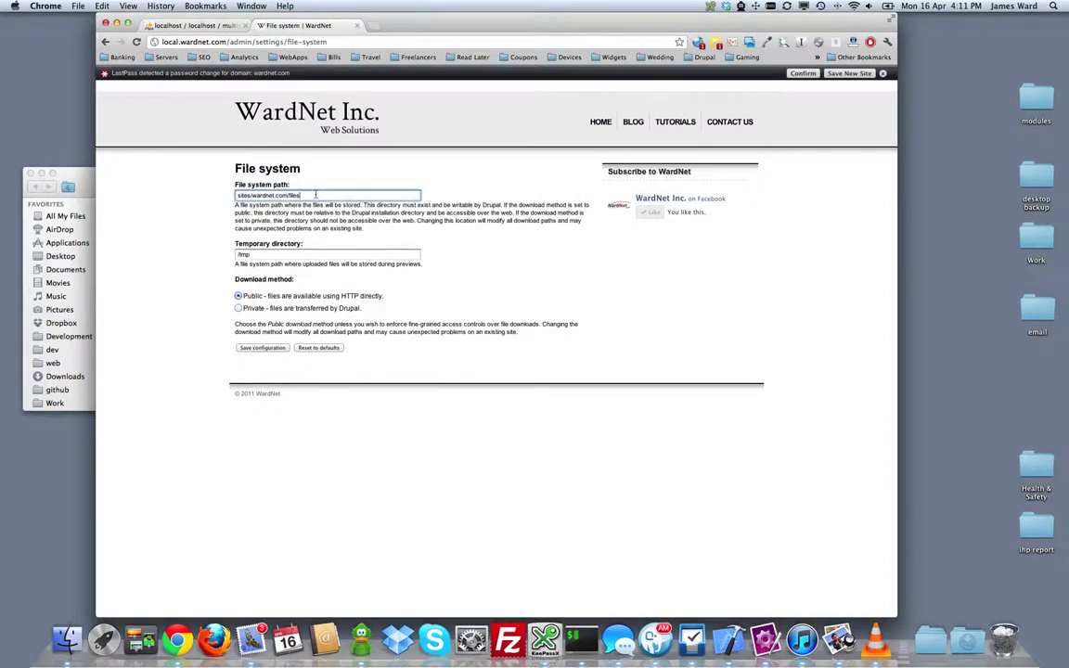
pyautogui.click(255, 255)
pyautogui.click(306, 196)
pyautogui.click(265, 348)
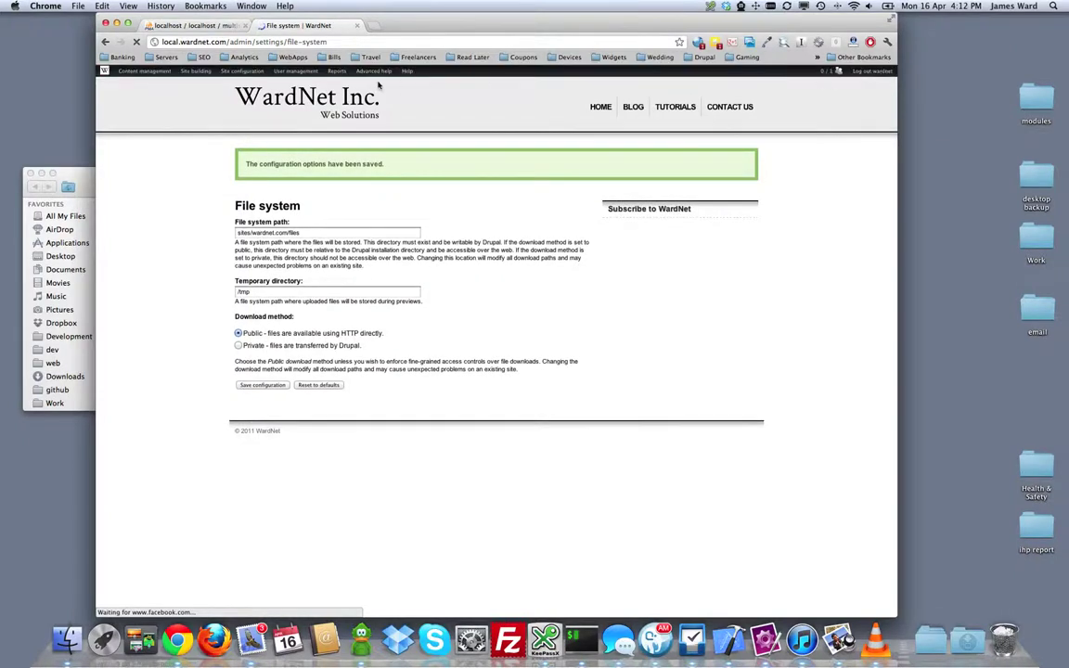
pyautogui.click(608, 108)
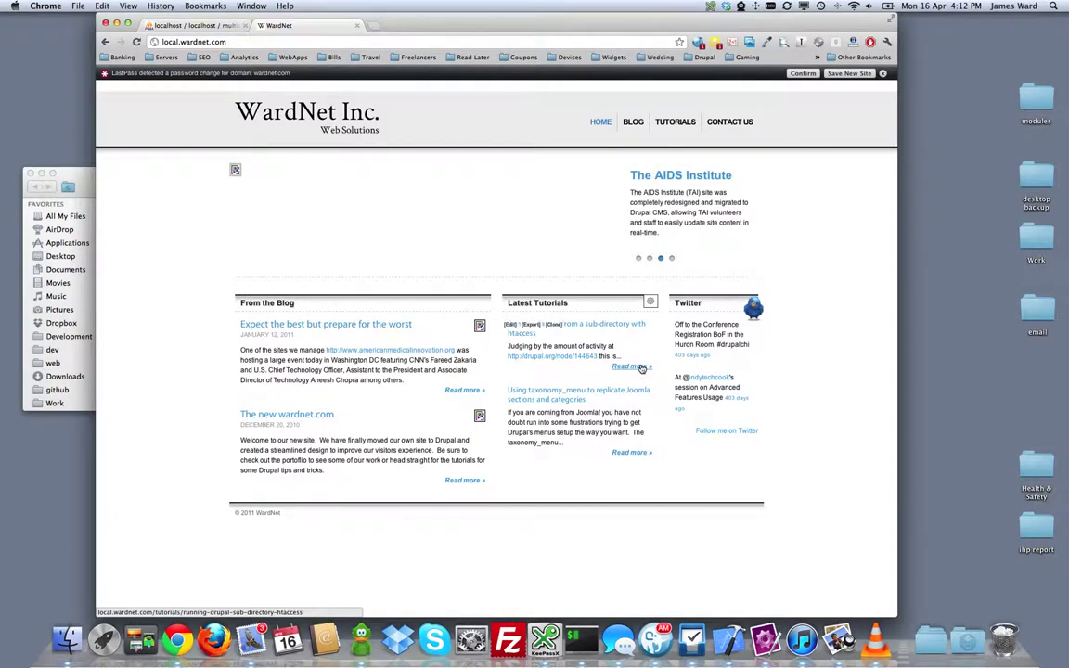
# Step: Dismiss the LastPass notice on the reloaded home page and switch to Finder
pyautogui.click(884, 73)
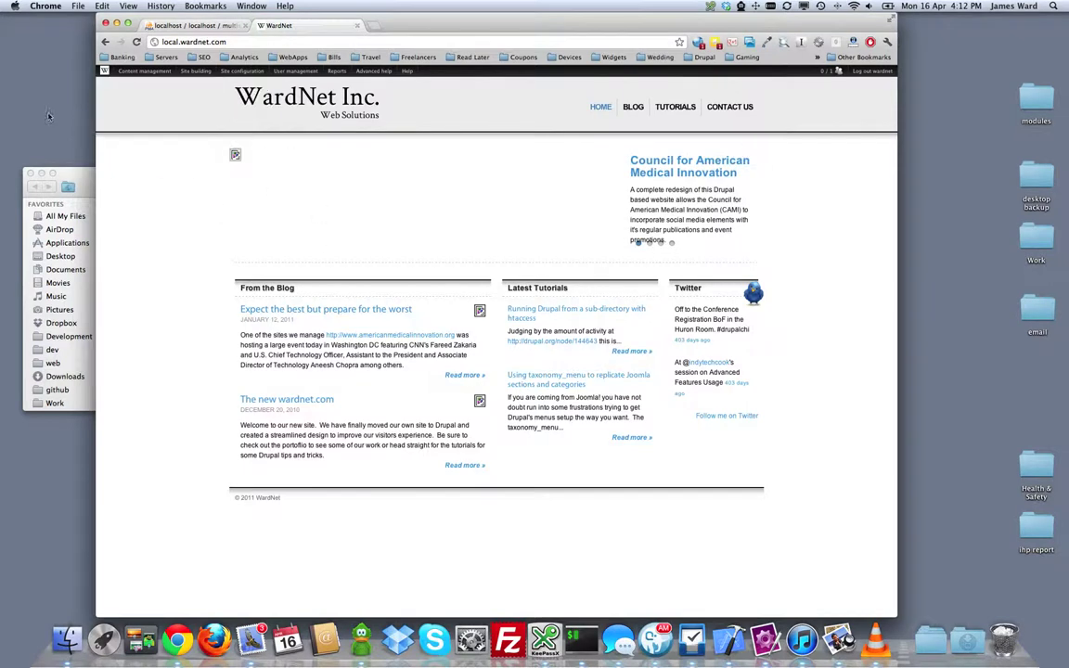
pyautogui.click(49, 116)
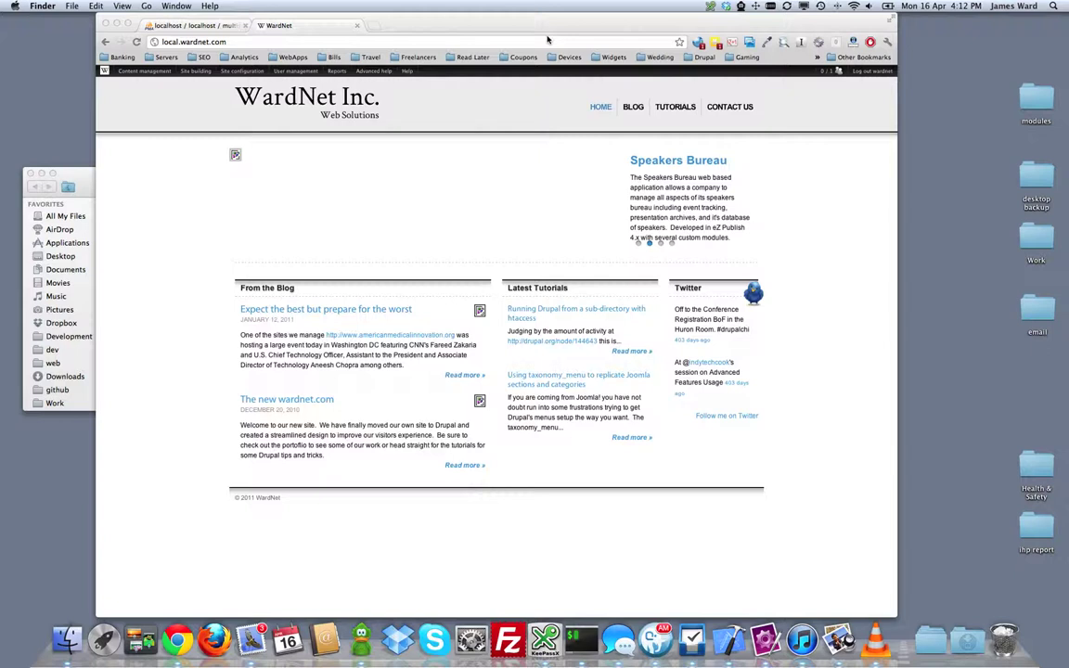
# Step: Launch iTerm and change into the Desktop/wardnet-backup folder
pyautogui.click(584, 637)
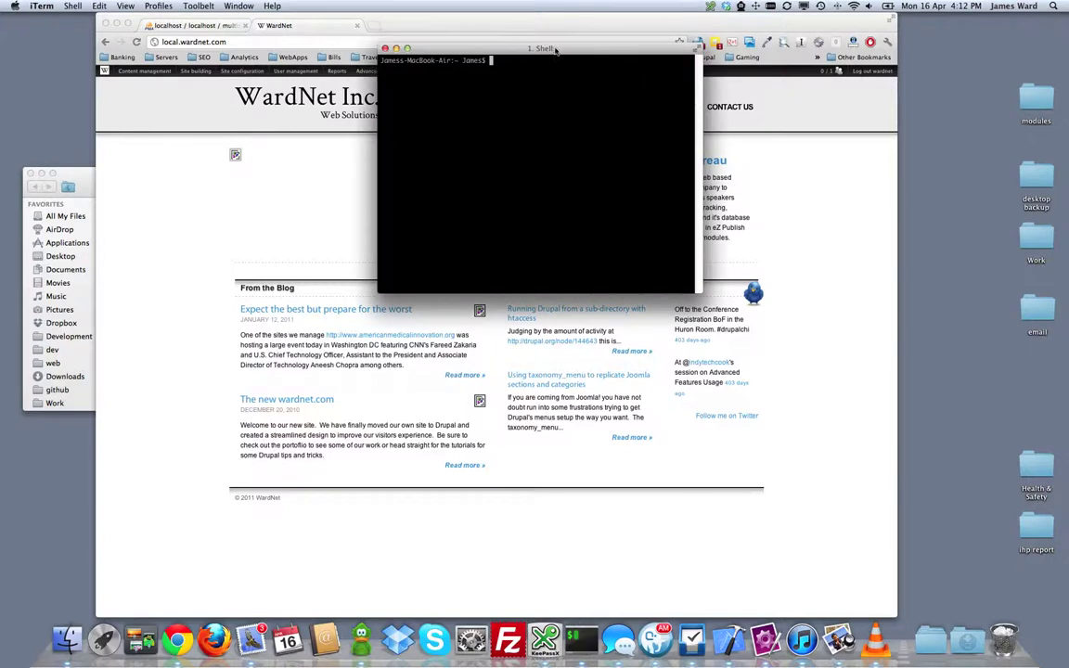
pyautogui.moveTo(504, 35); pyautogui.dragTo(545, 212)
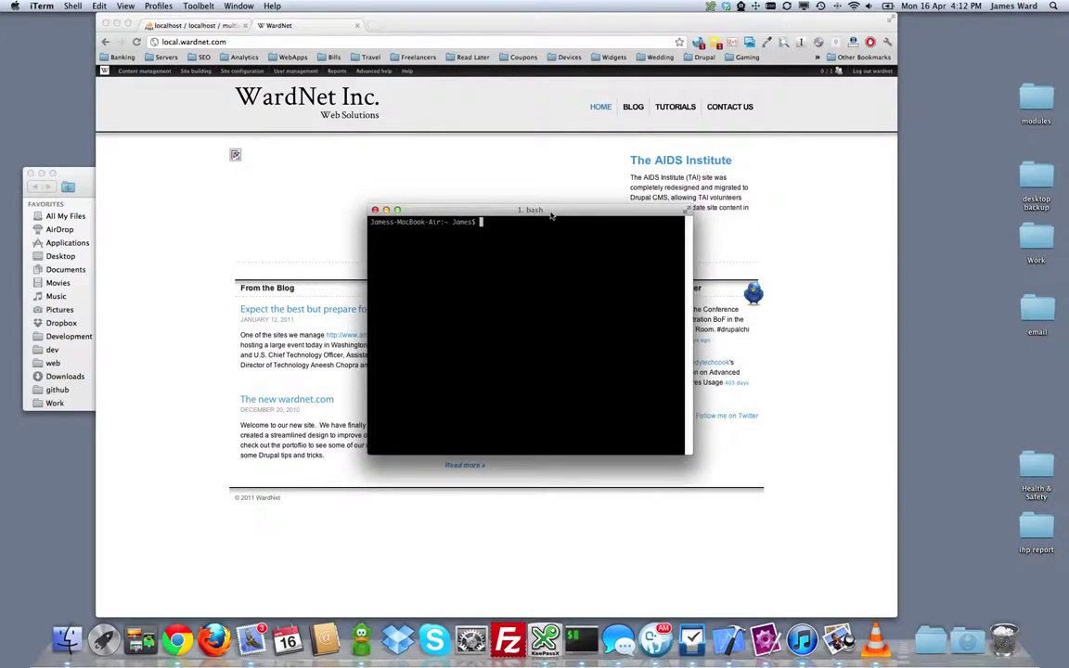
pyautogui.write('cd Dev')
pyautogui.press('BackSpace')
pyautogui.write('s')
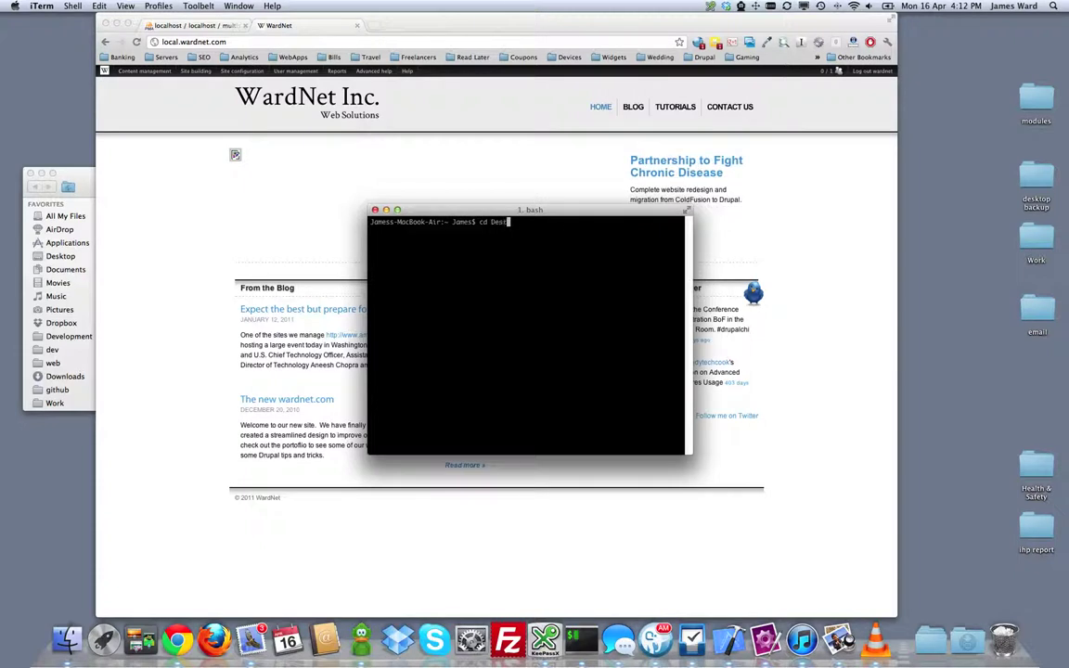
pyautogui.write('k')
pyautogui.press('Tab')
pyautogui.write('wardne')
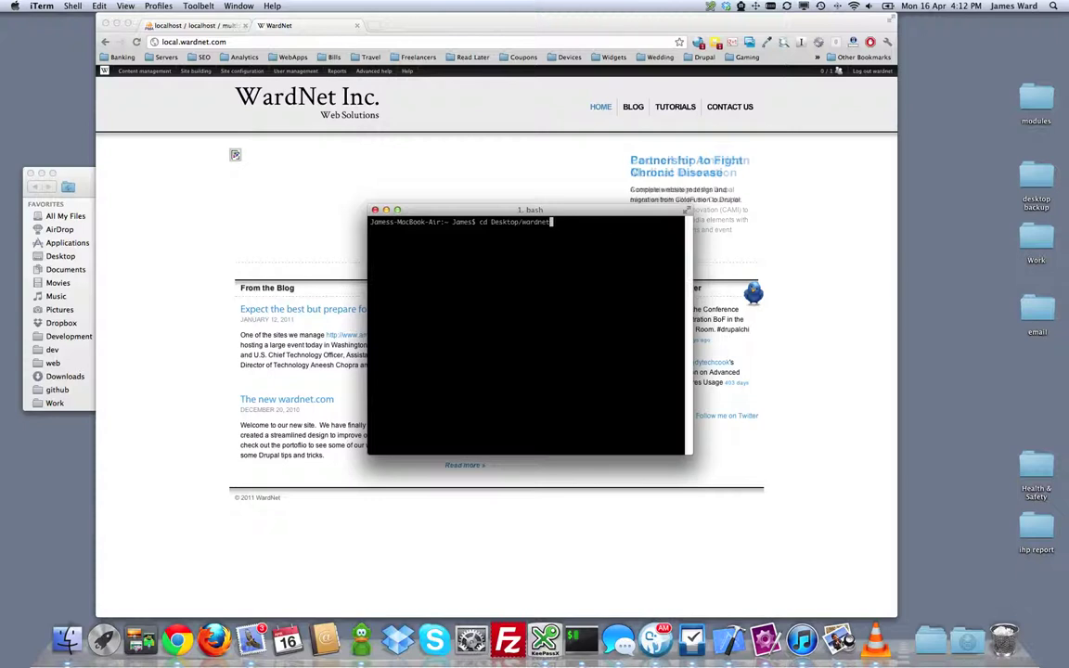
pyautogui.press('Tab')
pyautogui.press('Return')
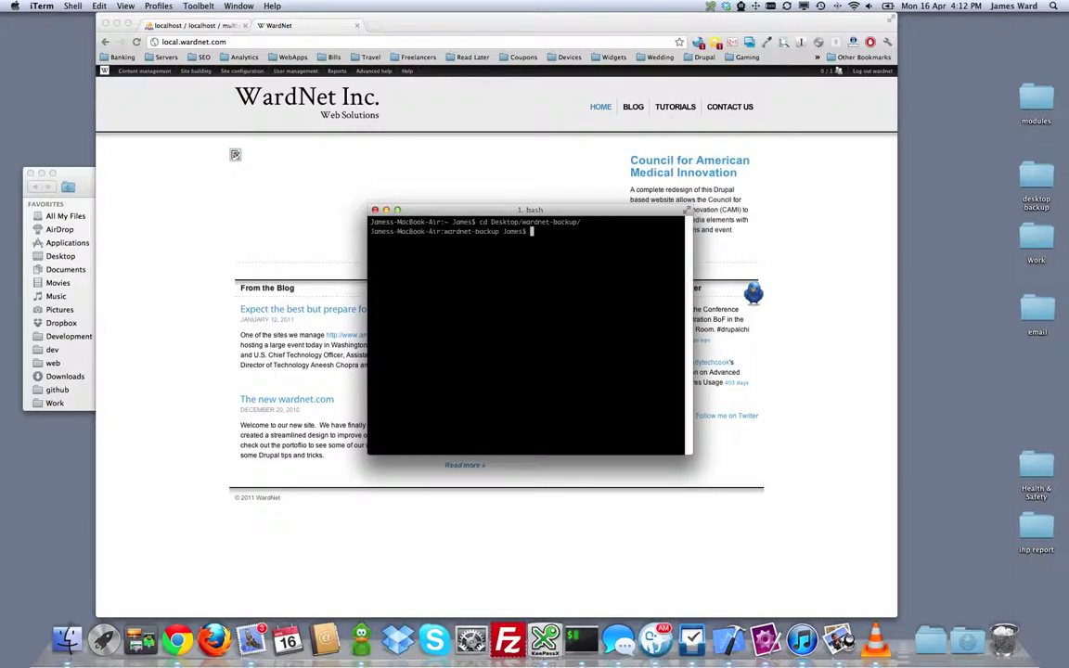
# Step: Begin a grep -c 'default/files' command on the WardNet backup file
pyautogui.write('gre')
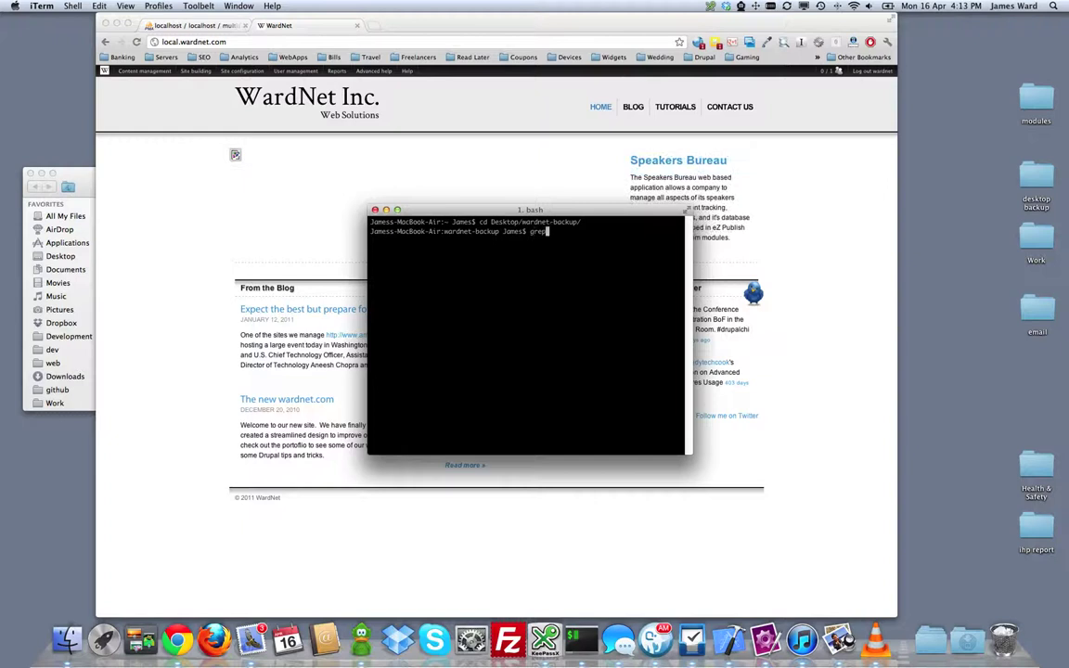
pyautogui.write("p -c 'def")
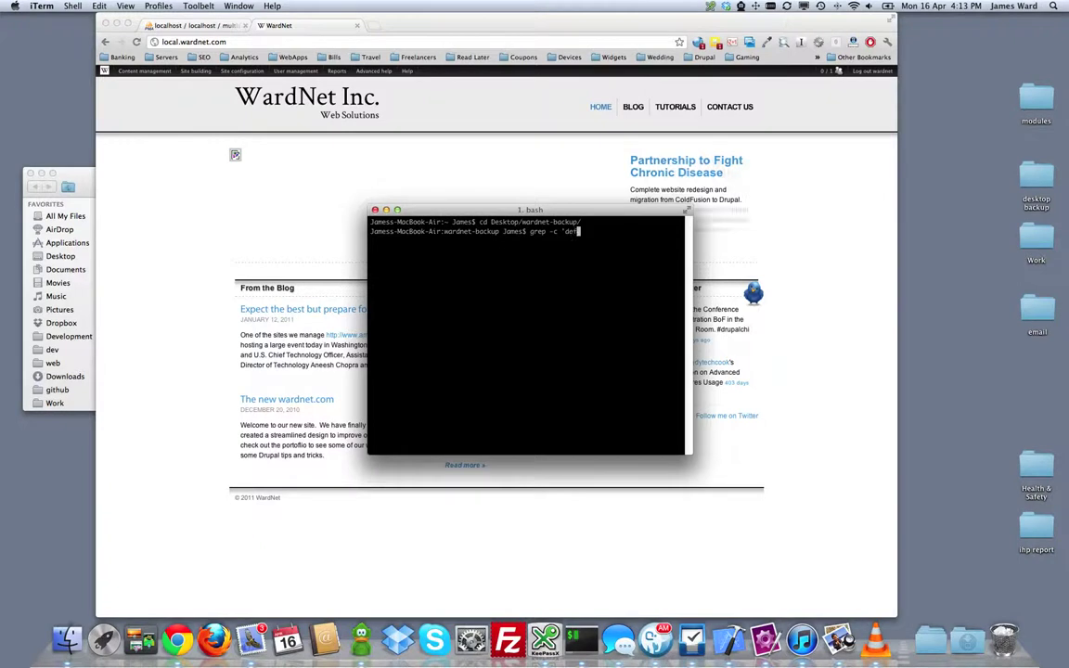
pyautogui.write('ault/f')
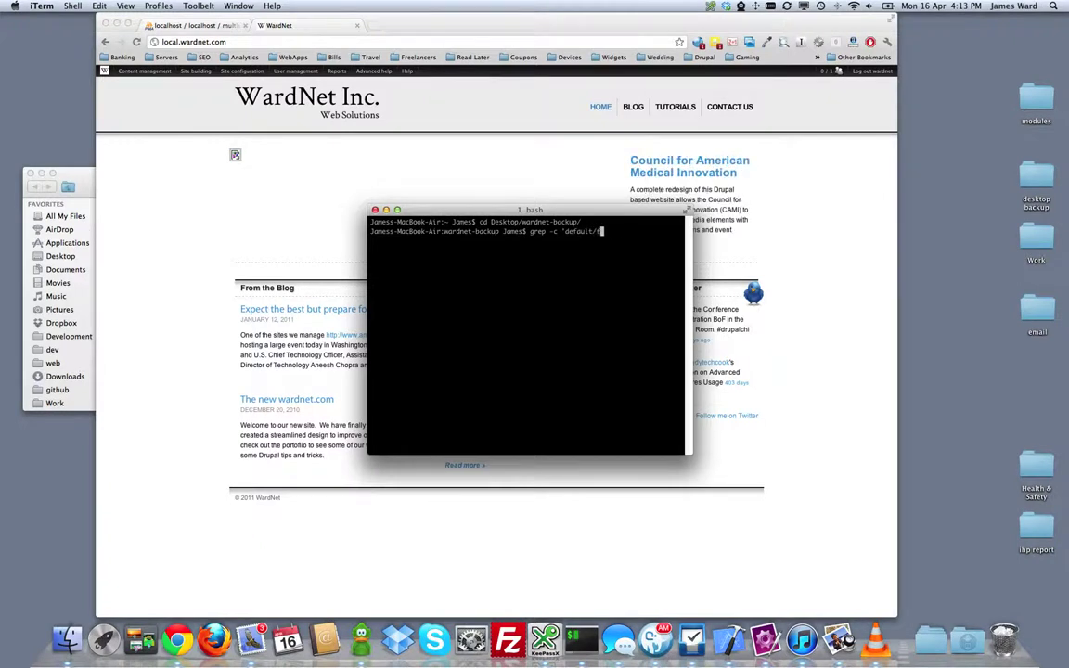
pyautogui.write("iles' Ward")
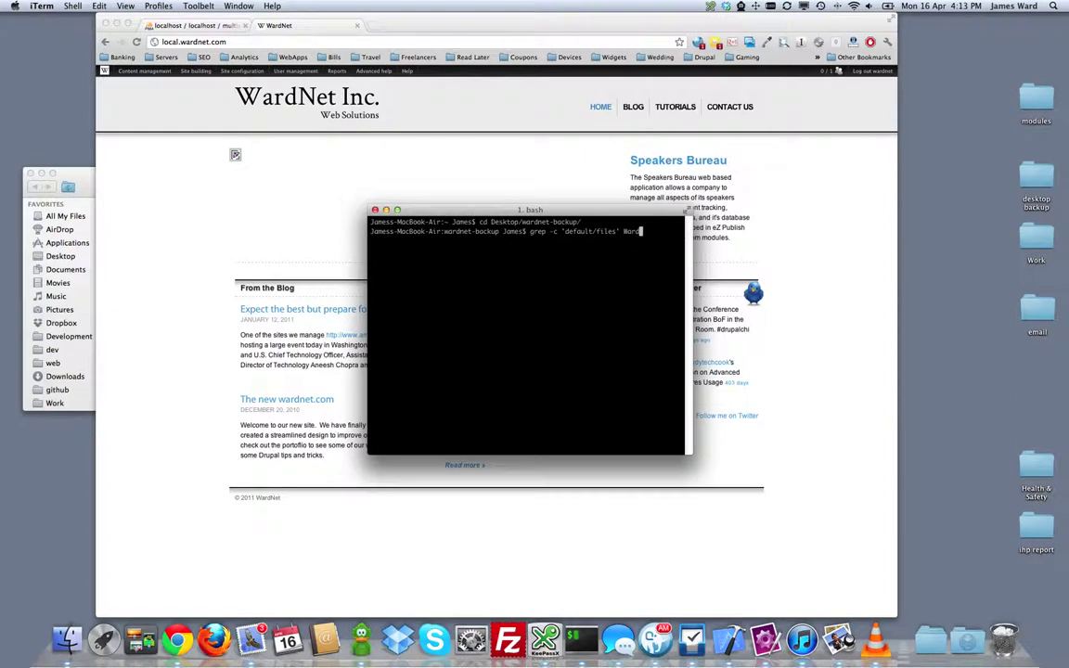
pyautogui.press('Tab')
# Step: Run grep -c 'default/files' on WardNet-2012-04-16T16-03-08.mysql, returning 7 matches
pyautogui.click(86, 169)
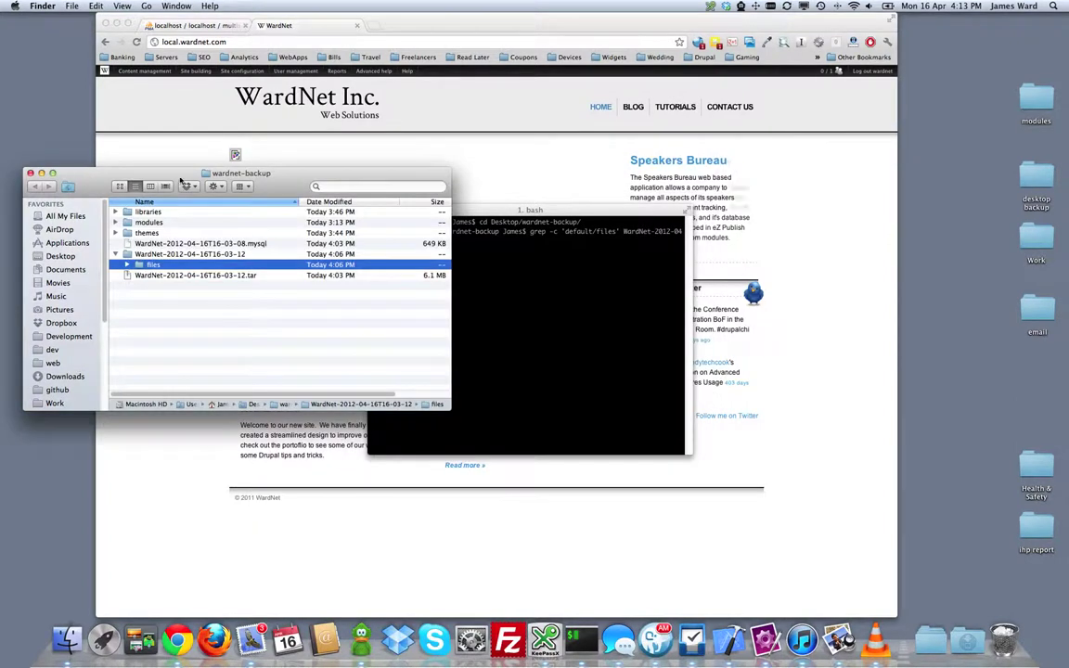
pyautogui.moveTo(169, 179); pyautogui.dragTo(165, 117)
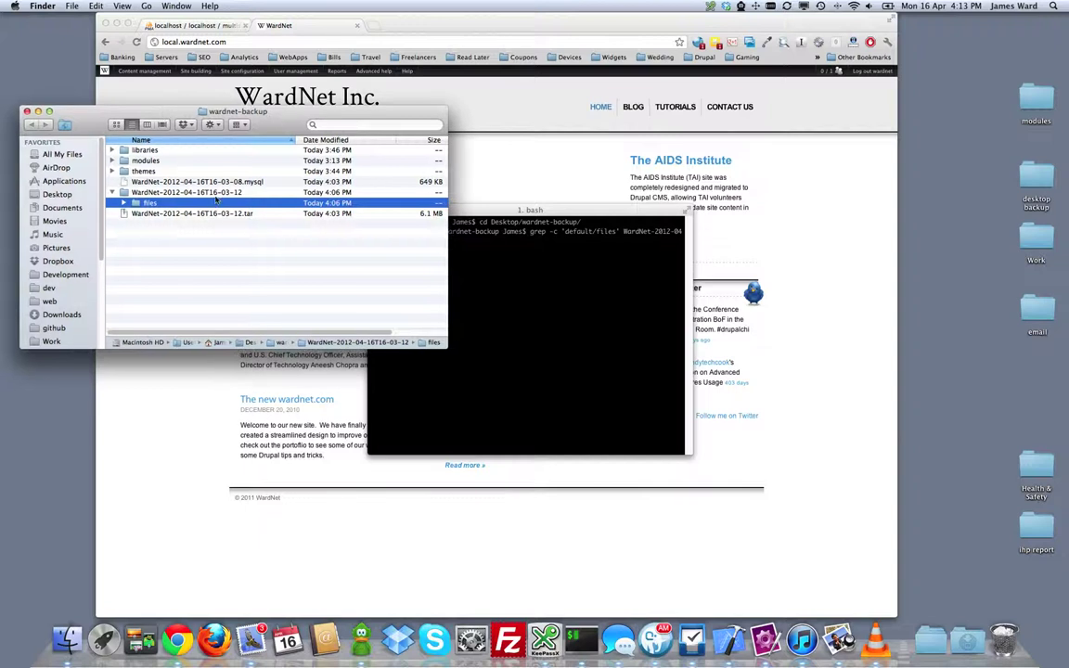
pyautogui.click(190, 182)
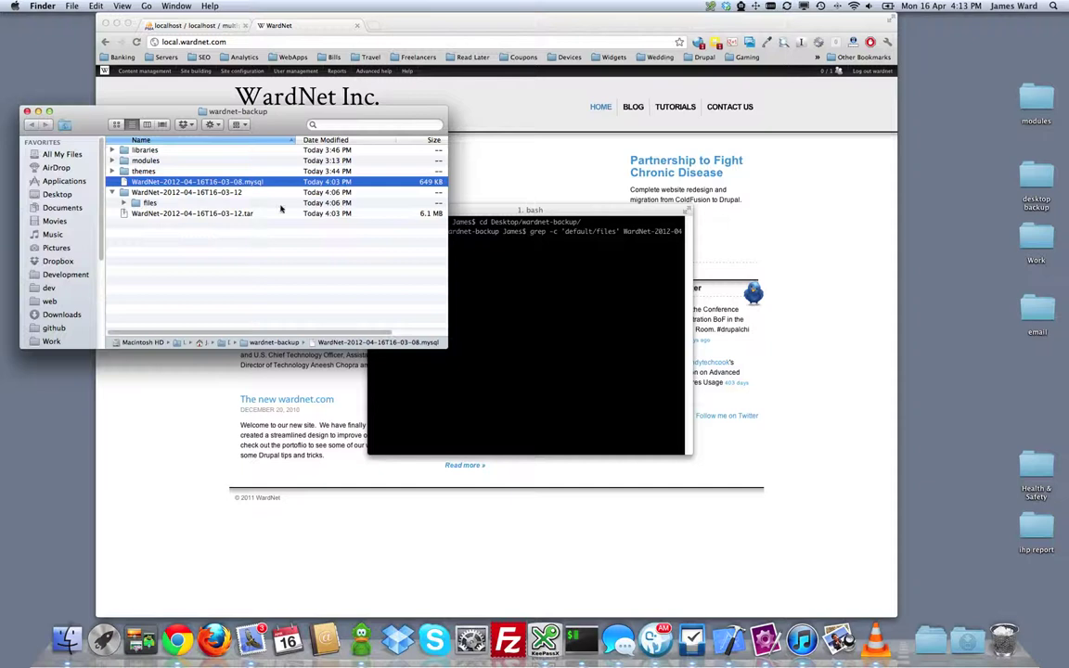
pyautogui.click(577, 219)
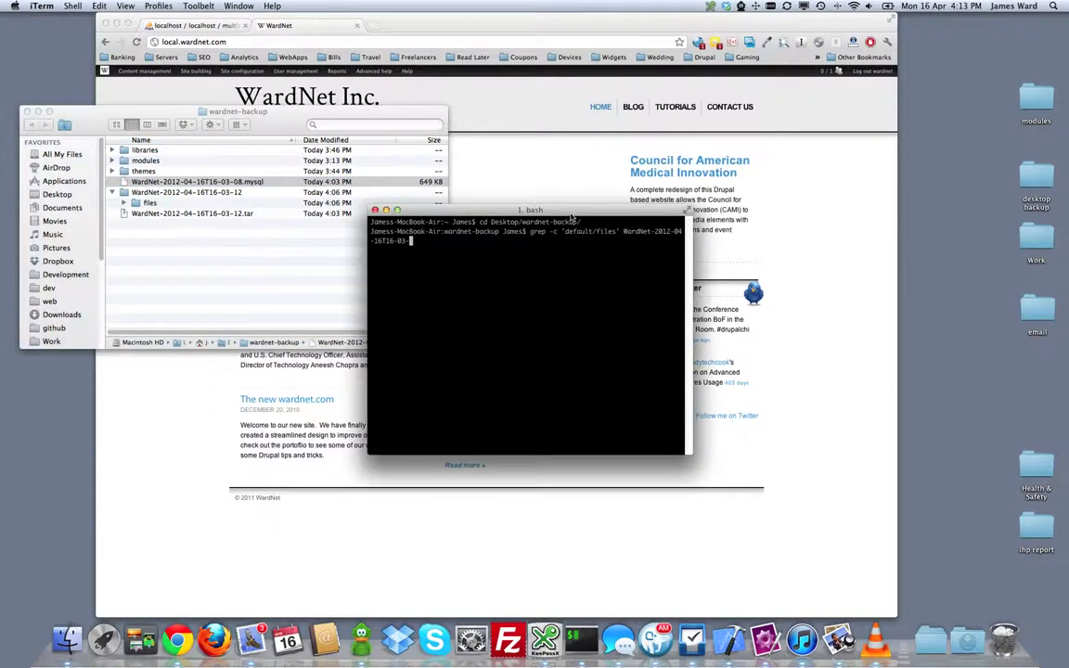
pyautogui.moveTo(576, 219); pyautogui.dragTo(573, 227)
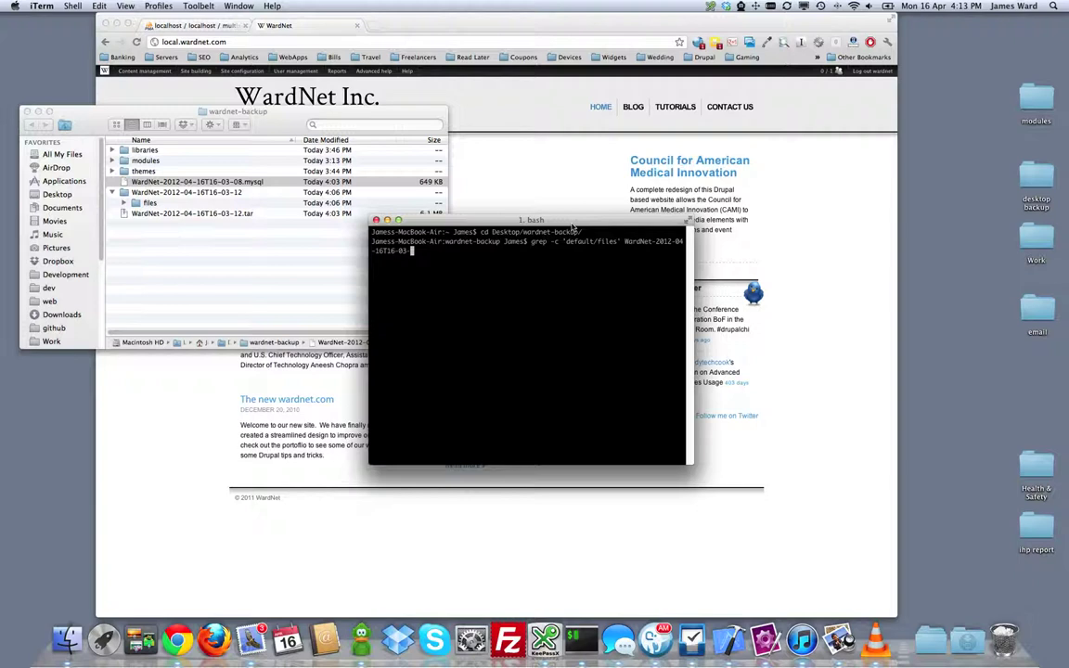
pyautogui.write('08.mysql')
pyautogui.press('Return')
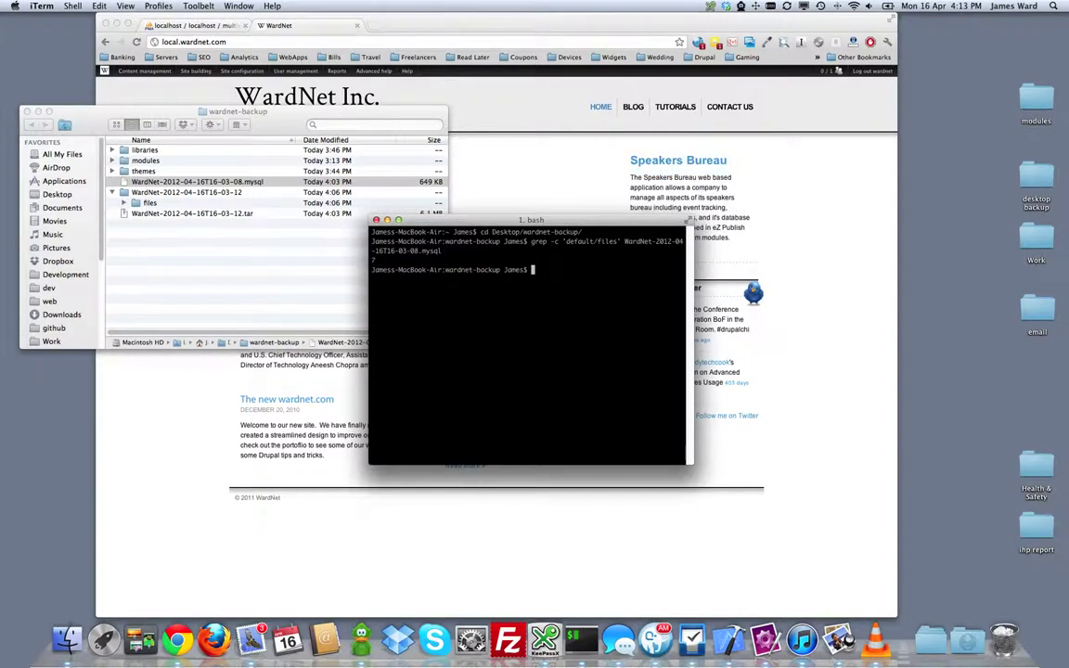
# Step: Rerun the search without -c to print the matching INSERT lines and review them
pyautogui.press('Up')
pyautogui.press('Left')
pyautogui.press('Left')
pyautogui.press('Left')
pyautogui.press('Left')
pyautogui.press('Left')
pyautogui.press('Left')
pyautogui.press('Left')
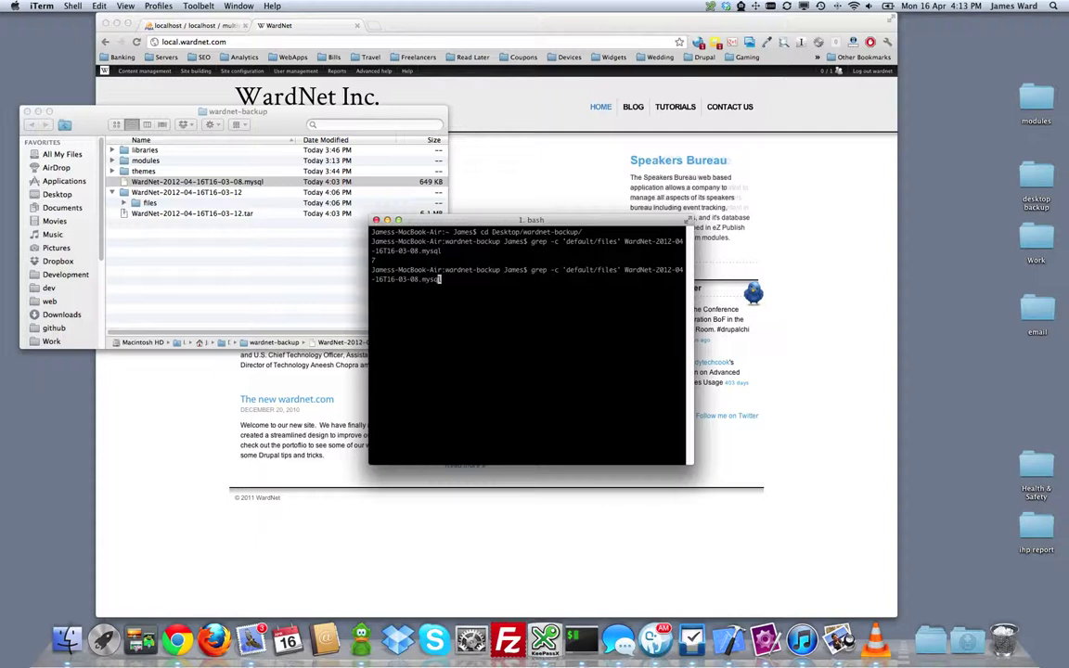
pyautogui.press('Left')
pyautogui.press('Left')
pyautogui.press('Left')
pyautogui.press('Left')
pyautogui.press('Left')
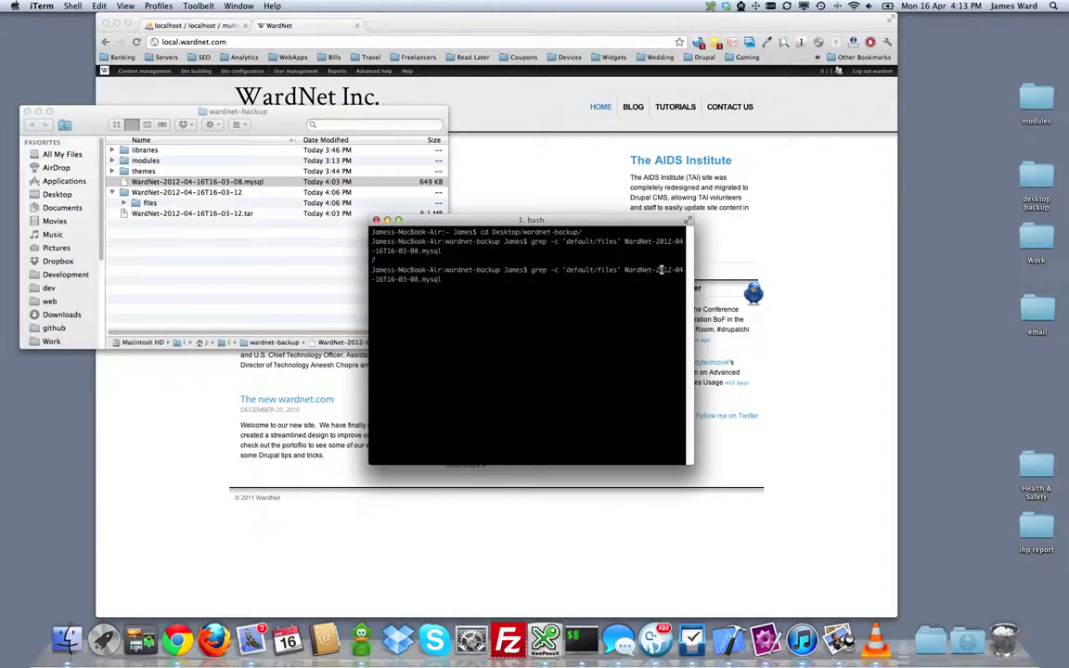
pyautogui.press('Left')
pyautogui.press('Left')
pyautogui.press('Left')
pyautogui.press('Left')
pyautogui.press('Left')
pyautogui.press('Left')
pyautogui.press('Left')
pyautogui.press('Left')
pyautogui.press('Left')
pyautogui.press('Left')
pyautogui.press('Left')
pyautogui.press('Left')
pyautogui.press('Left')
pyautogui.press('Left')
pyautogui.press('Left')
pyautogui.press('Left')
pyautogui.press('Left')
pyautogui.press('Left')
pyautogui.press('BackSpace')
pyautogui.press('BackSpace')
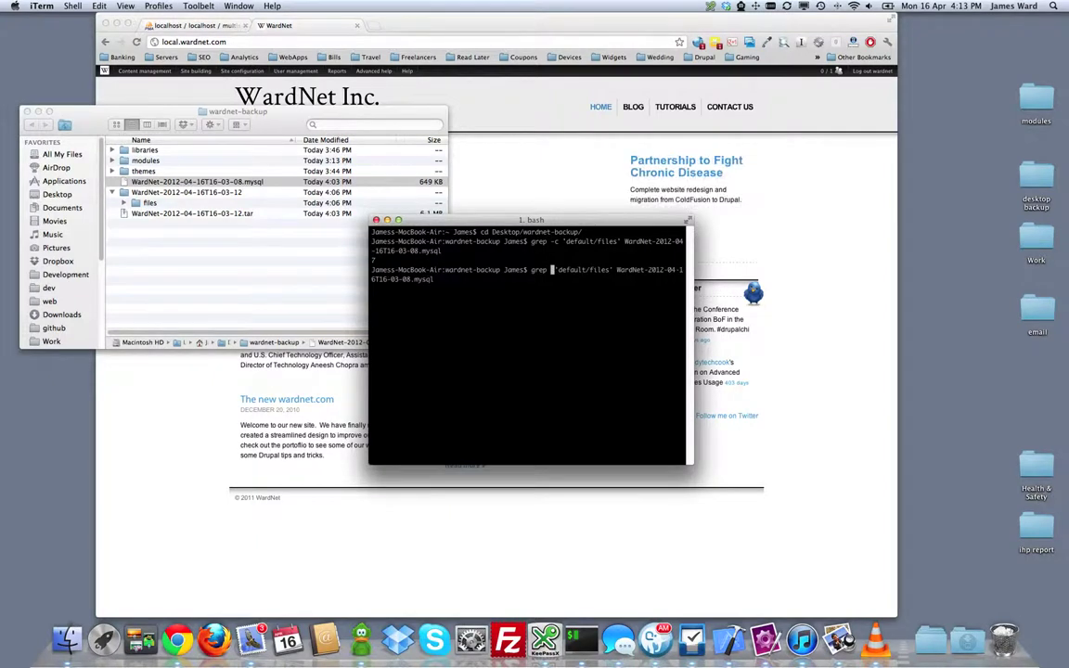
pyautogui.press('Return')
pyautogui.press('Up')
pyautogui.press('Return')
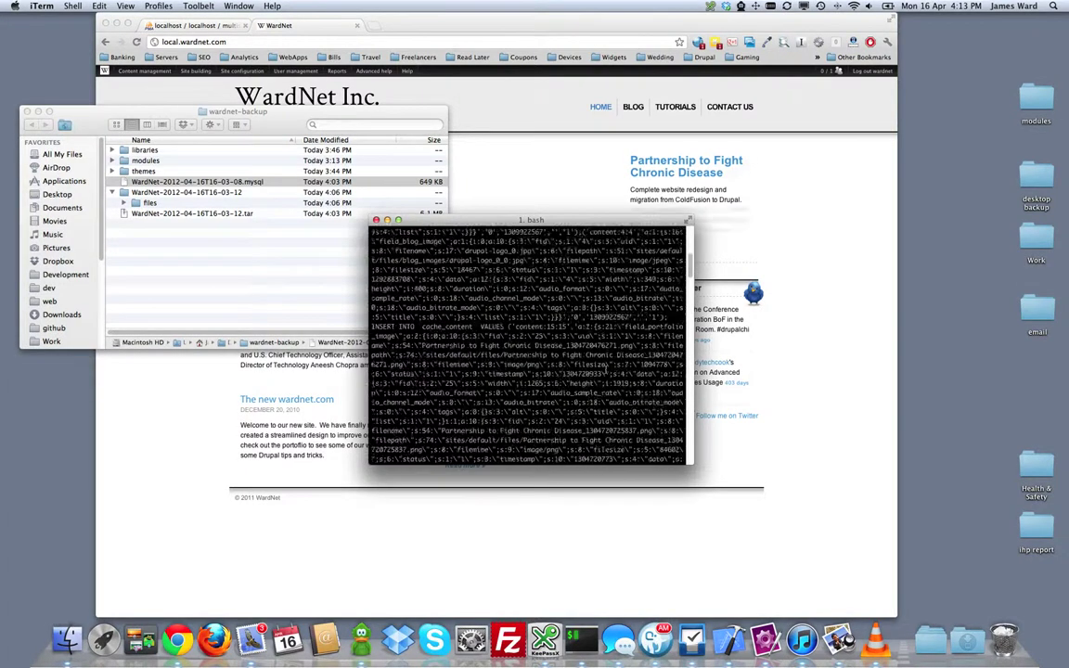
pyautogui.scroll(15, 605, 369)
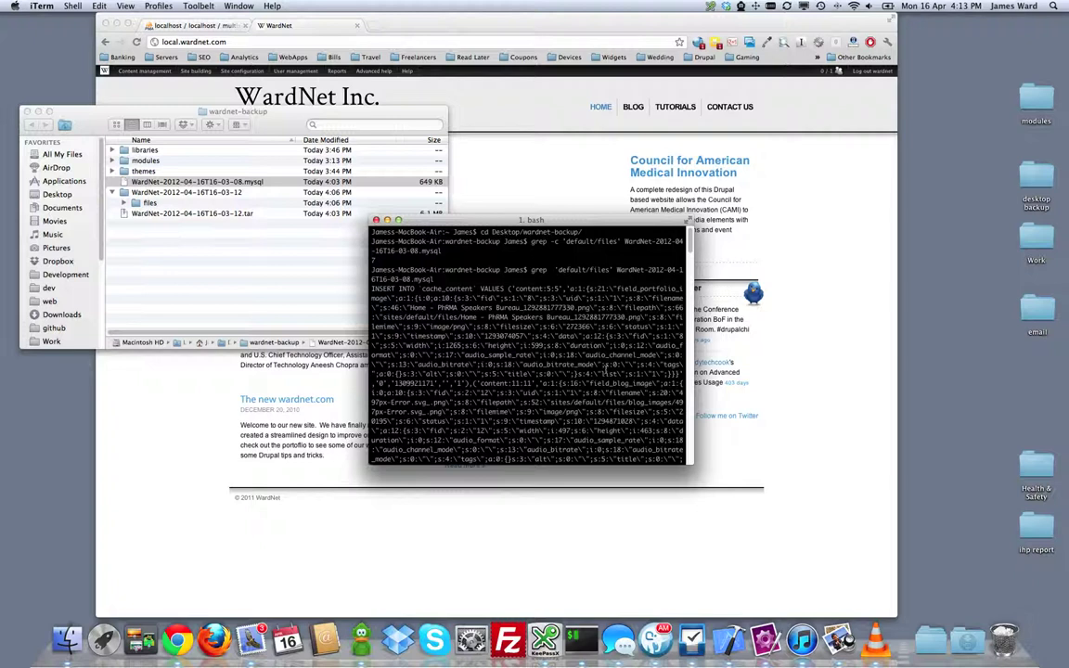
pyautogui.scroll(-10, 605, 373)
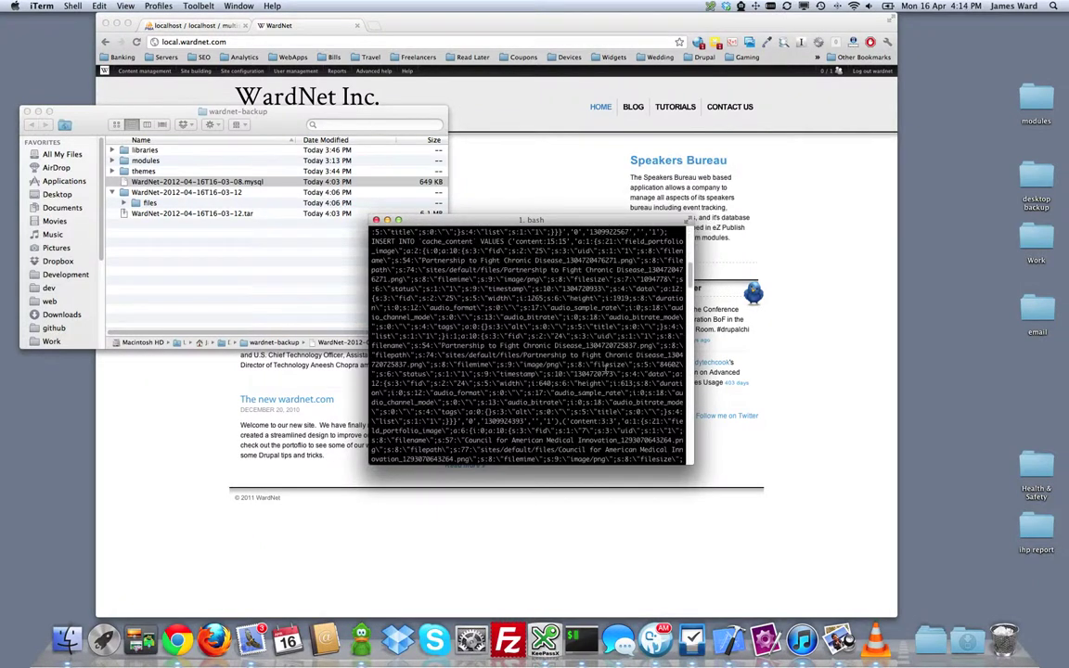
pyautogui.scroll(-4, 605, 369)
pyautogui.scroll(-20, 604, 370)
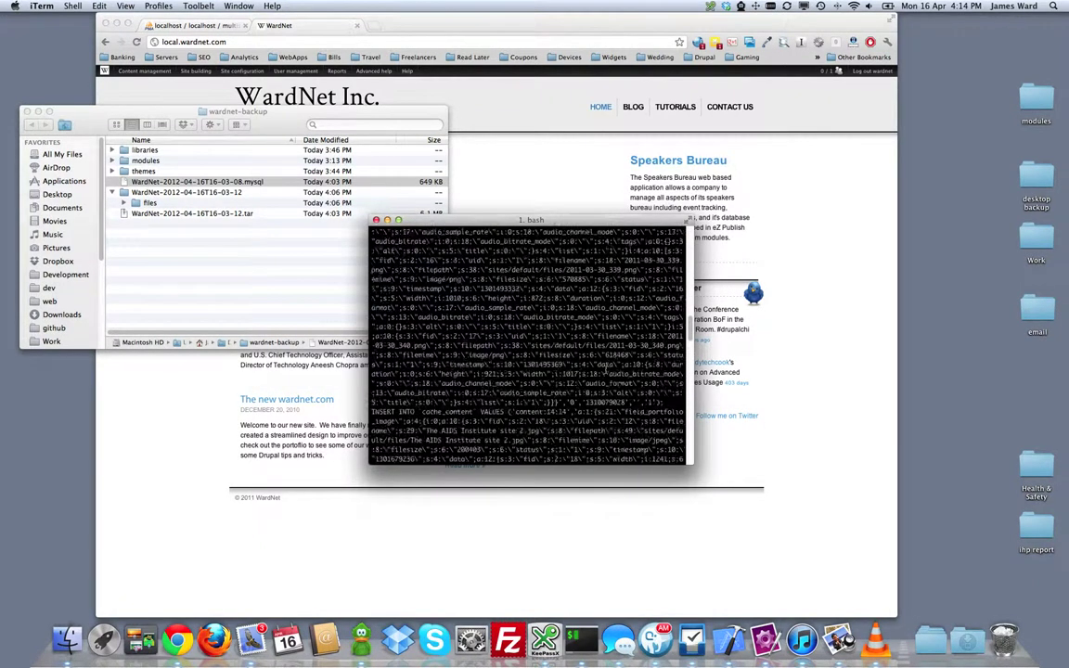
pyautogui.scroll(-10, 605, 369)
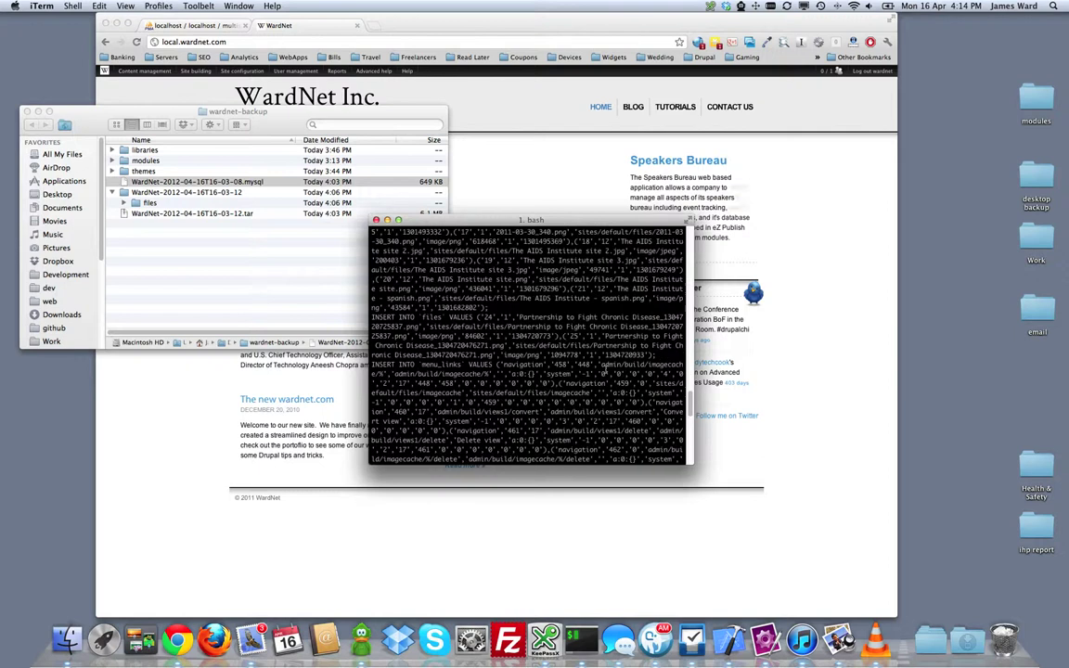
pyautogui.scroll(-5, 605, 369)
pyautogui.scroll(-10, 605, 369)
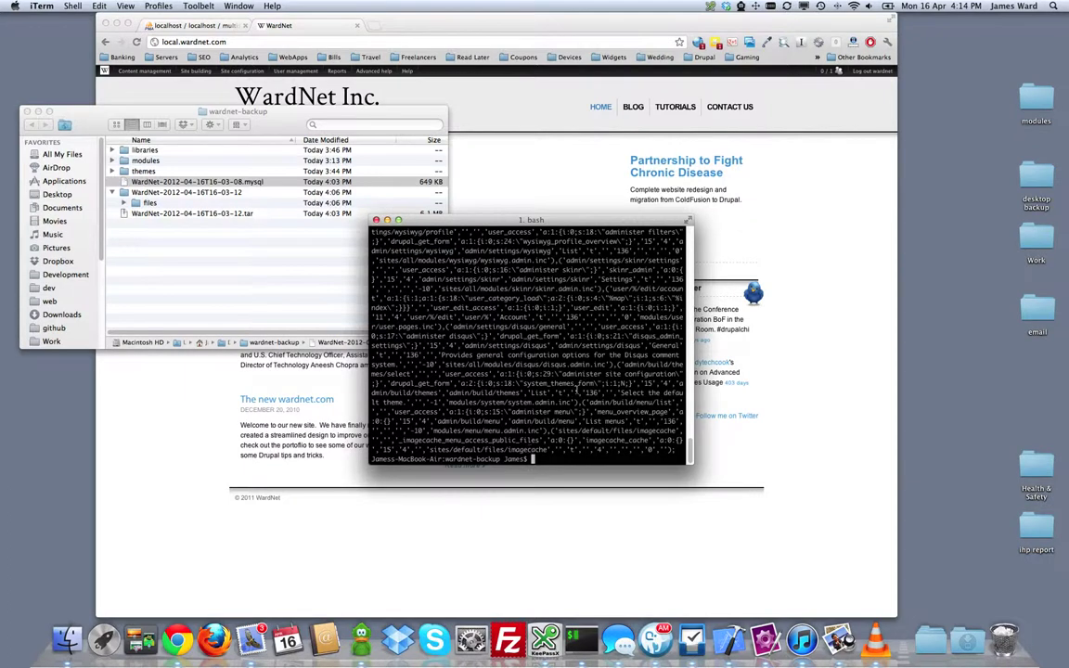
pyautogui.scroll(15, 576, 389)
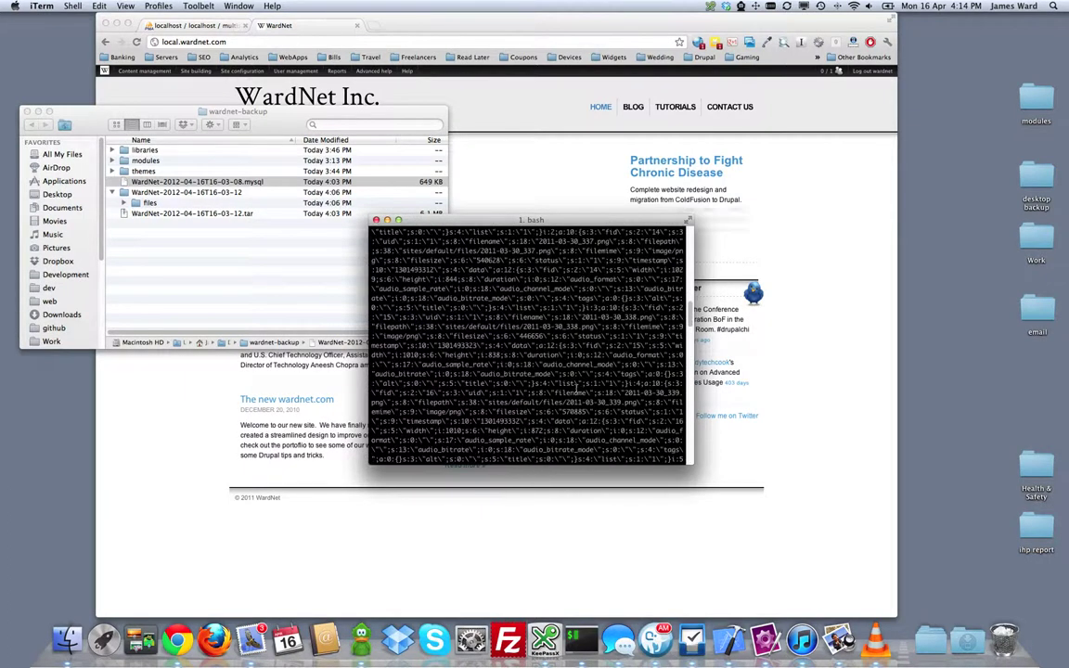
pyautogui.scroll(15, 576, 389)
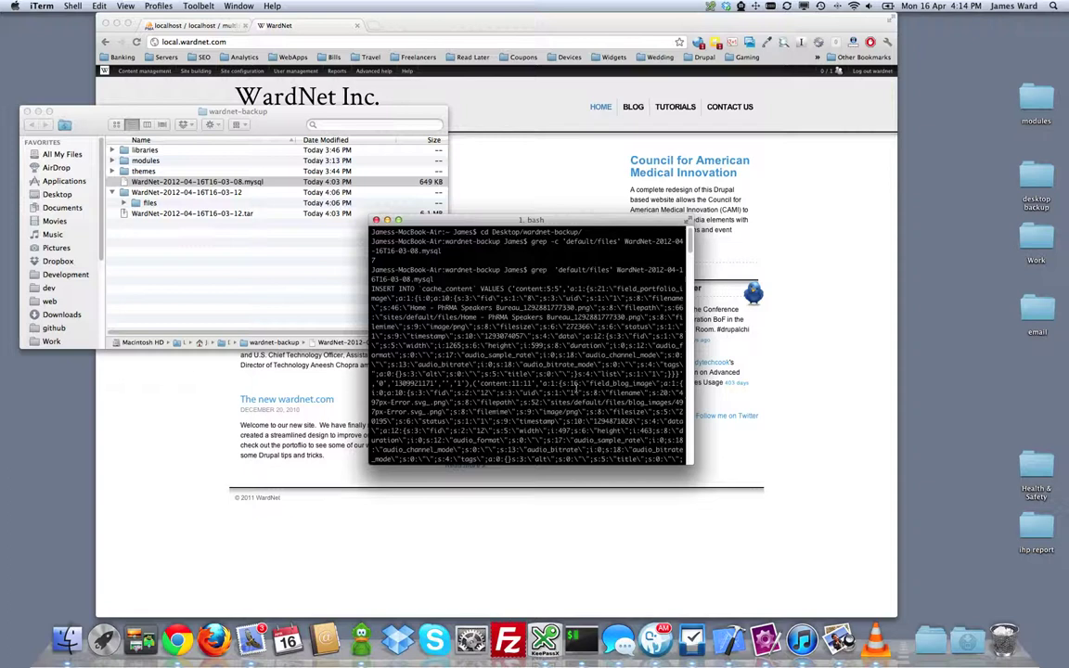
# Step: Go to the ImageCache preset list under Site building on the WardNet site
pyautogui.click(458, 84)
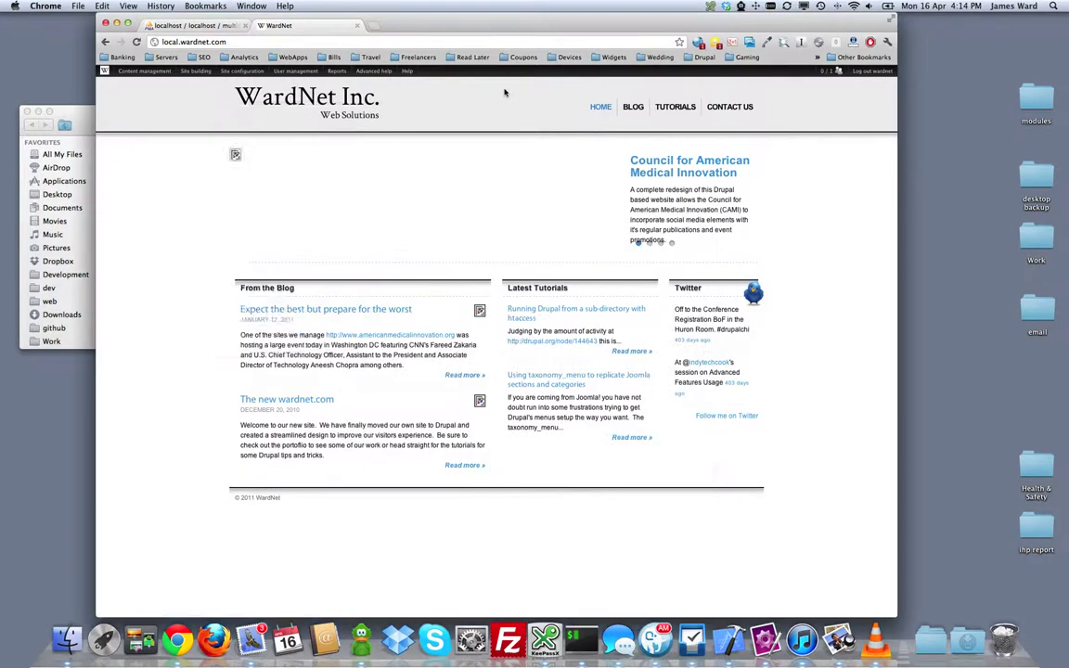
pyautogui.moveTo(232, 72)
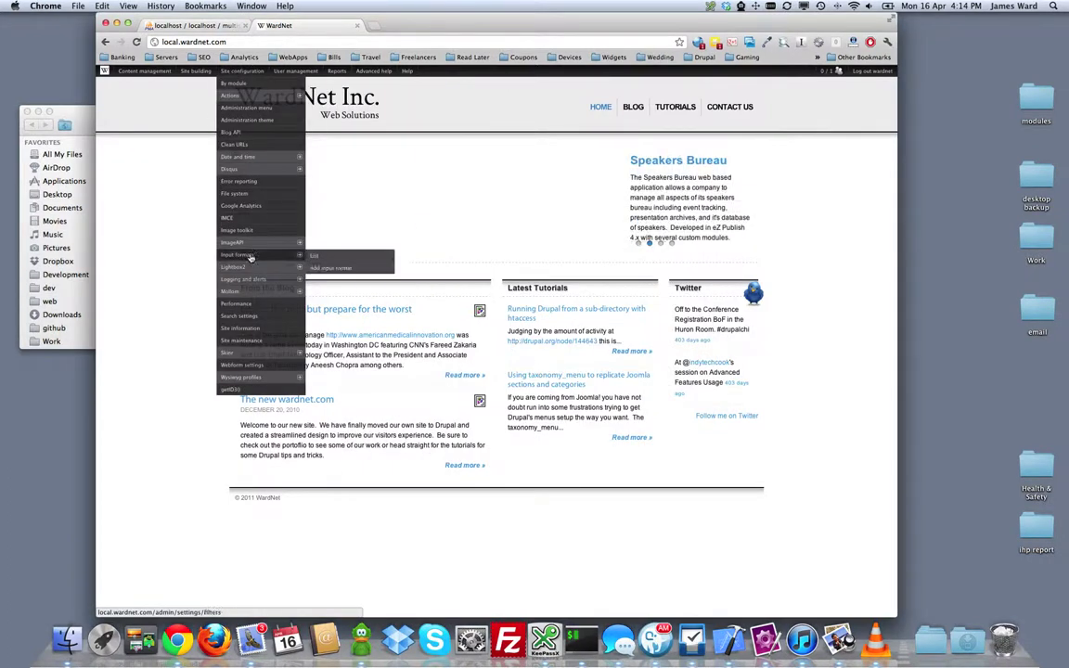
pyautogui.moveTo(250, 255)
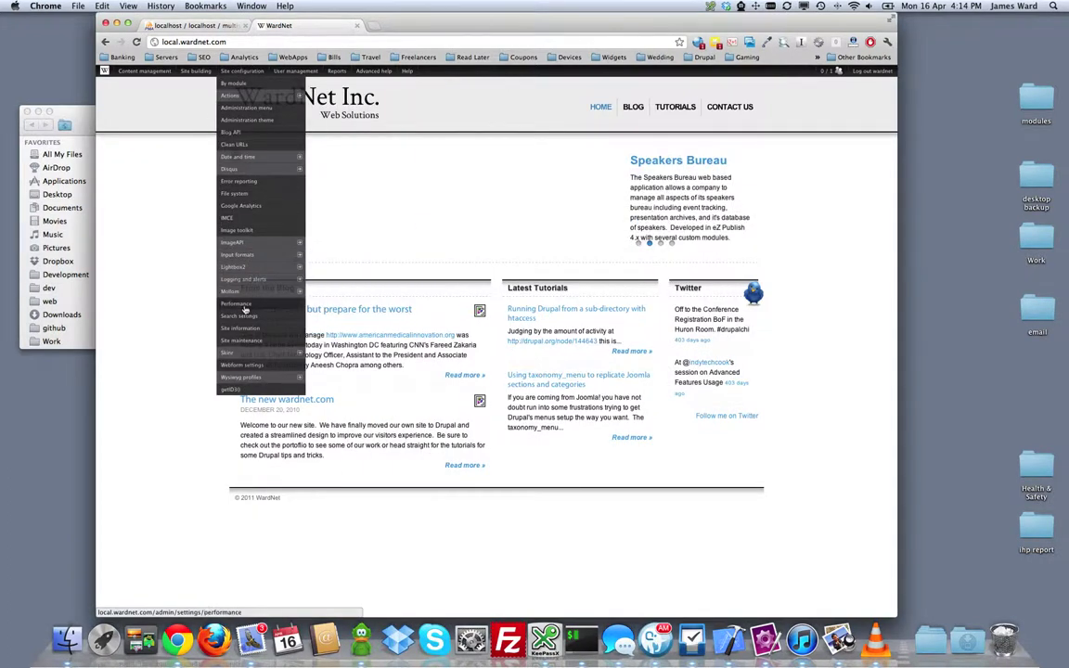
pyautogui.moveTo(249, 278)
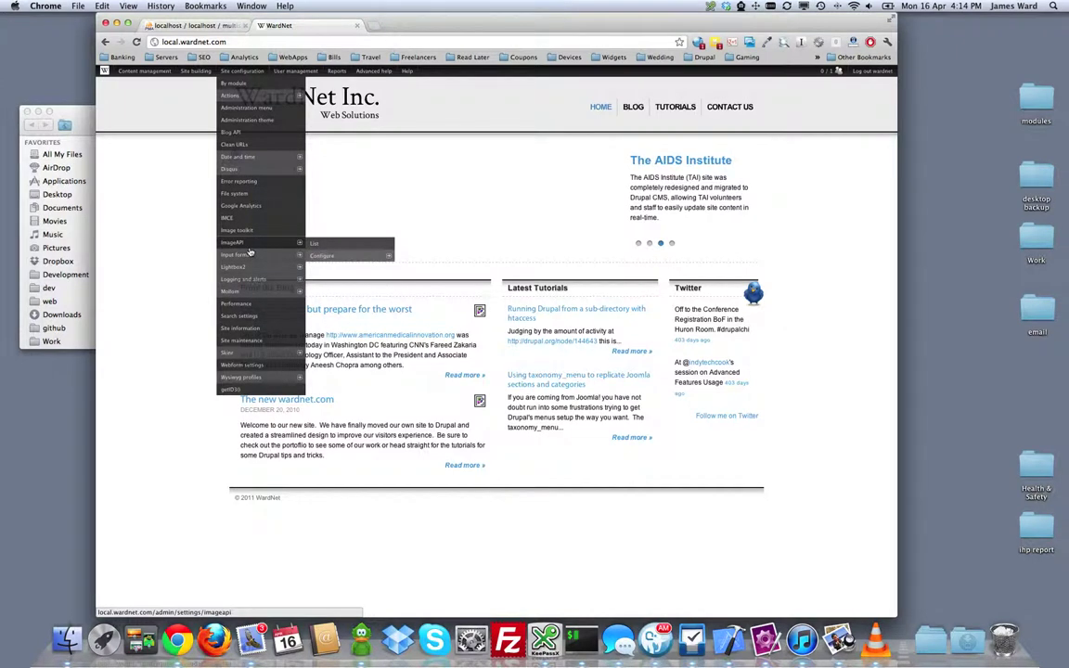
pyautogui.moveTo(148, 73)
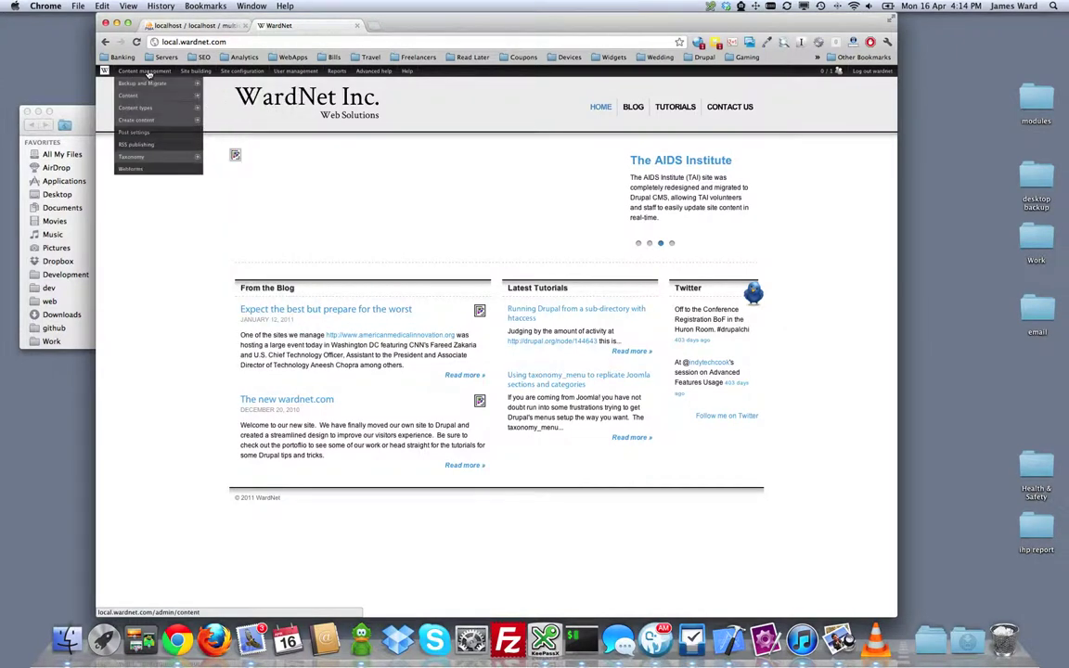
pyautogui.moveTo(185, 72)
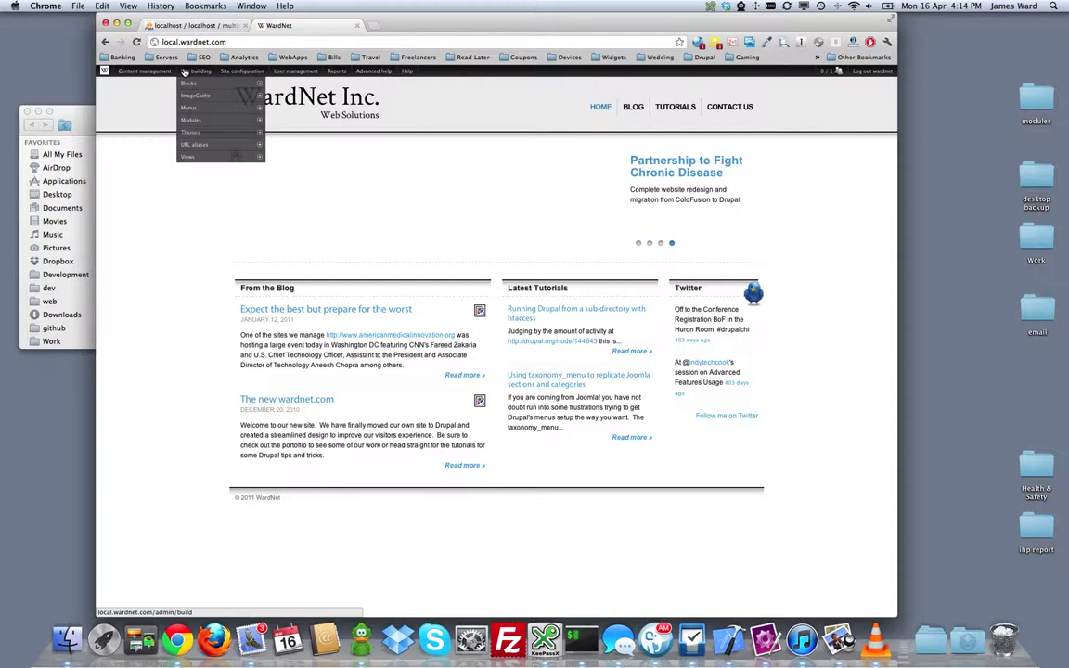
pyautogui.click(281, 99)
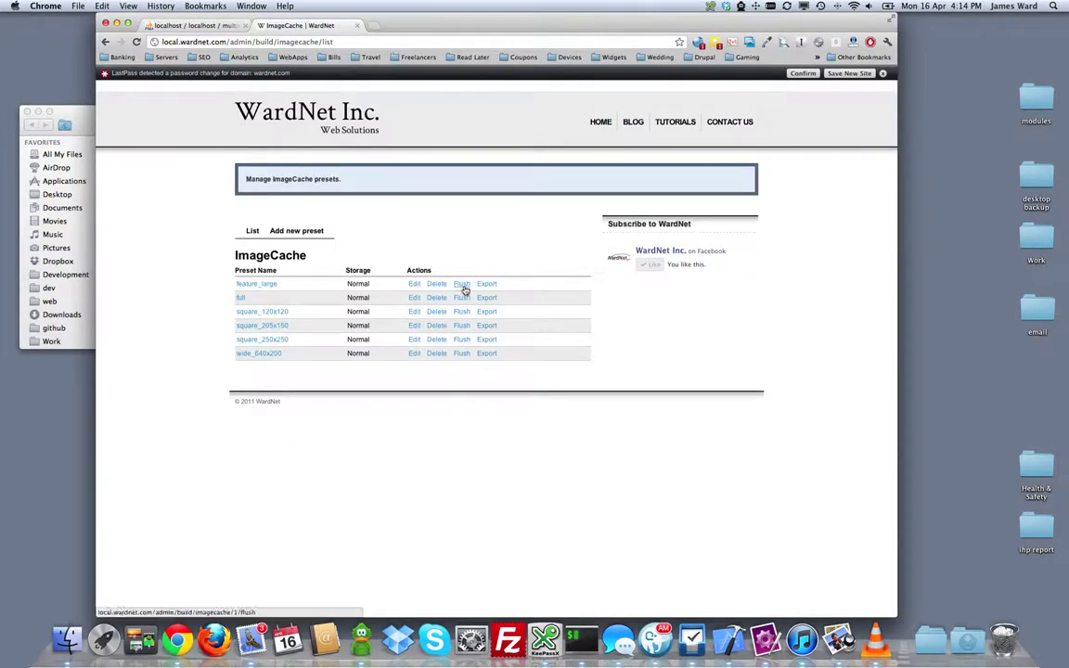
# Step: Flush presets feature_large, full, square_120x120, square_205x150, square_250x250 and wide_640x200
pyautogui.click(461, 283)
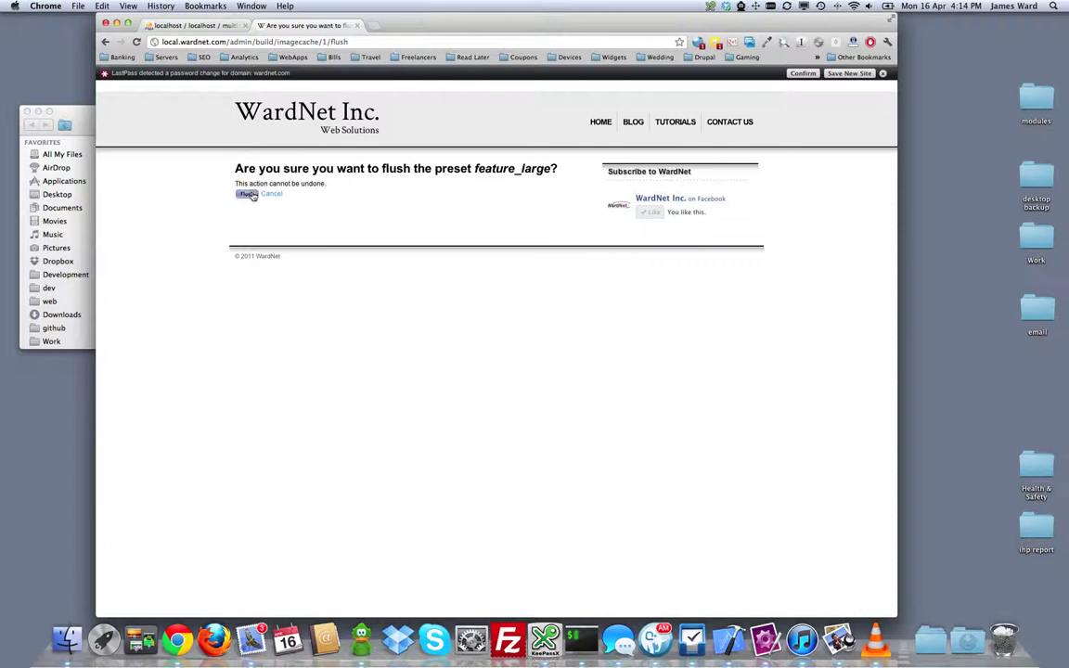
pyautogui.click(246, 194)
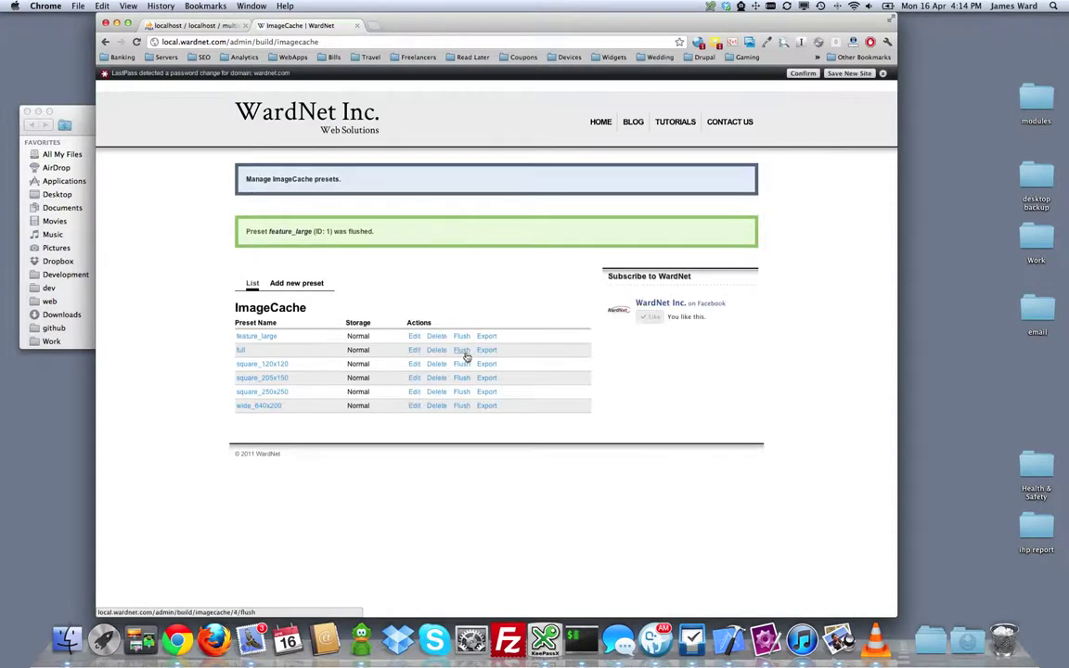
pyautogui.click(461, 350)
pyautogui.click(246, 194)
pyautogui.click(461, 365)
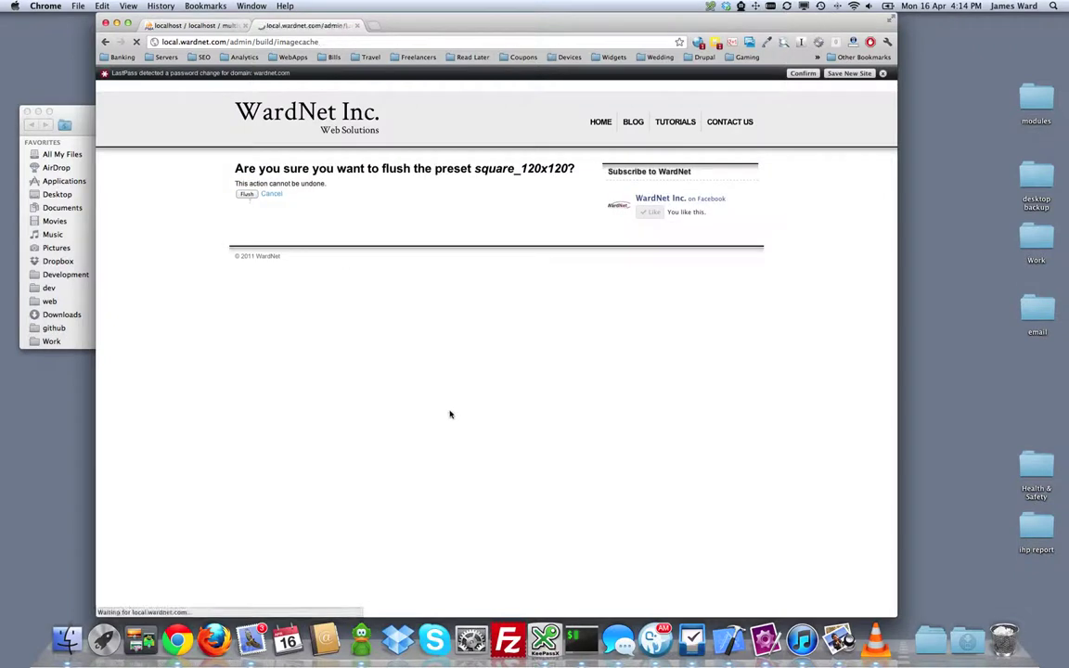
pyautogui.click(462, 379)
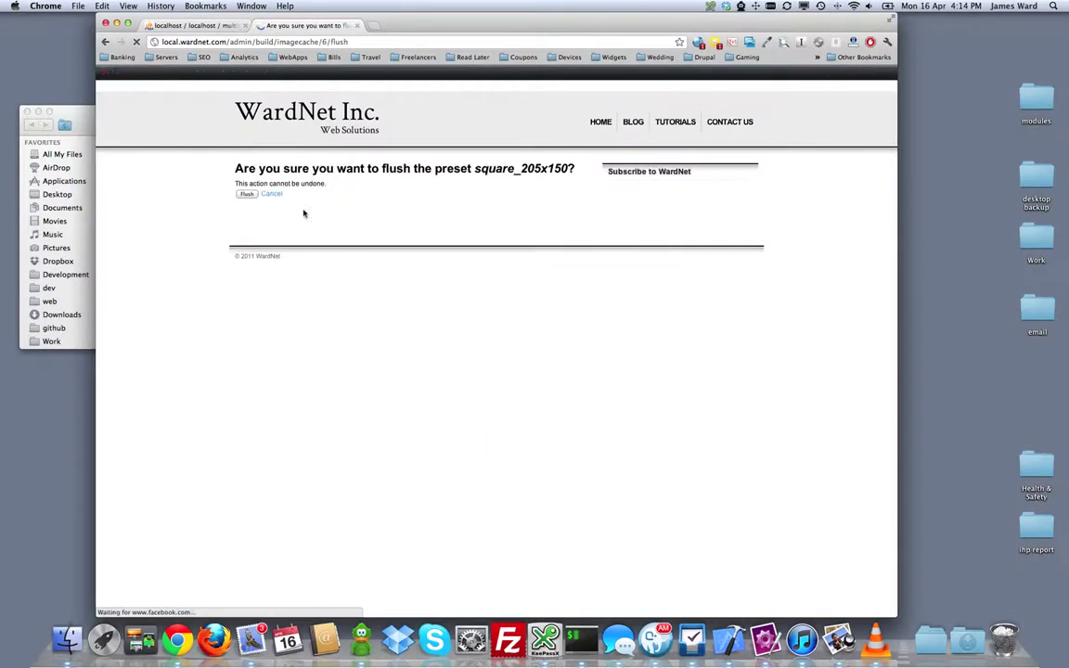
pyautogui.click(246, 196)
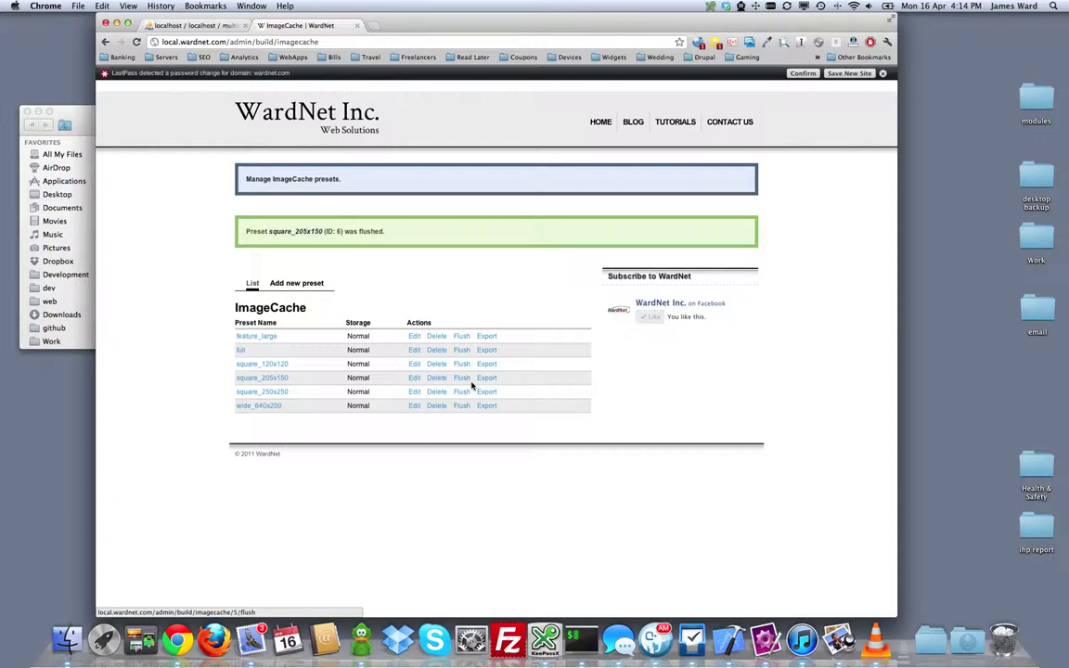
pyautogui.click(461, 392)
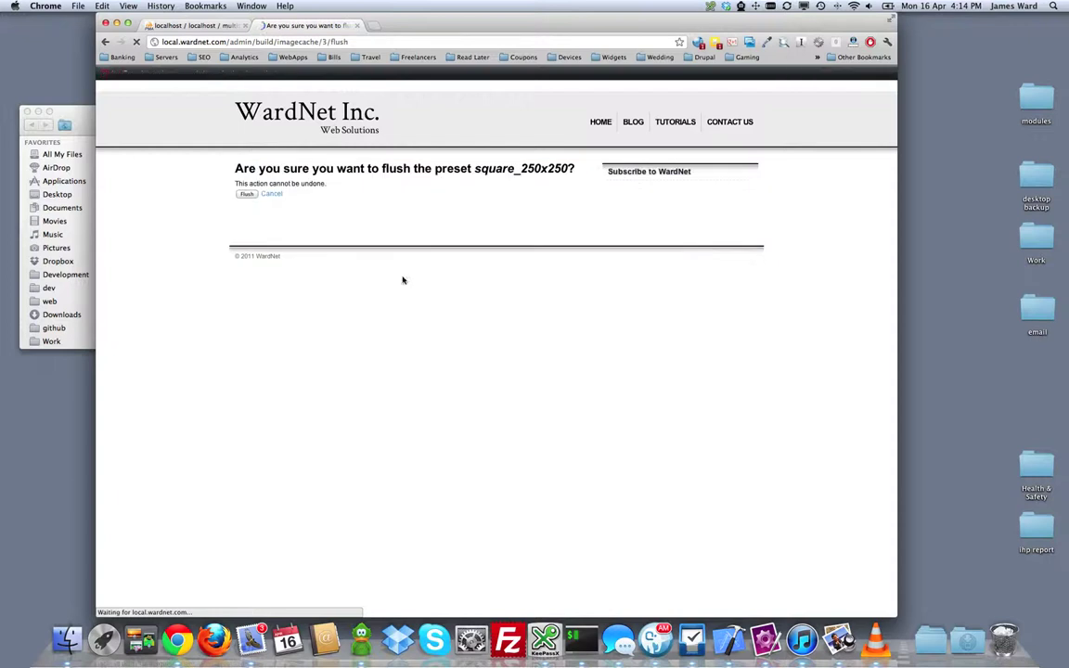
pyautogui.click(245, 195)
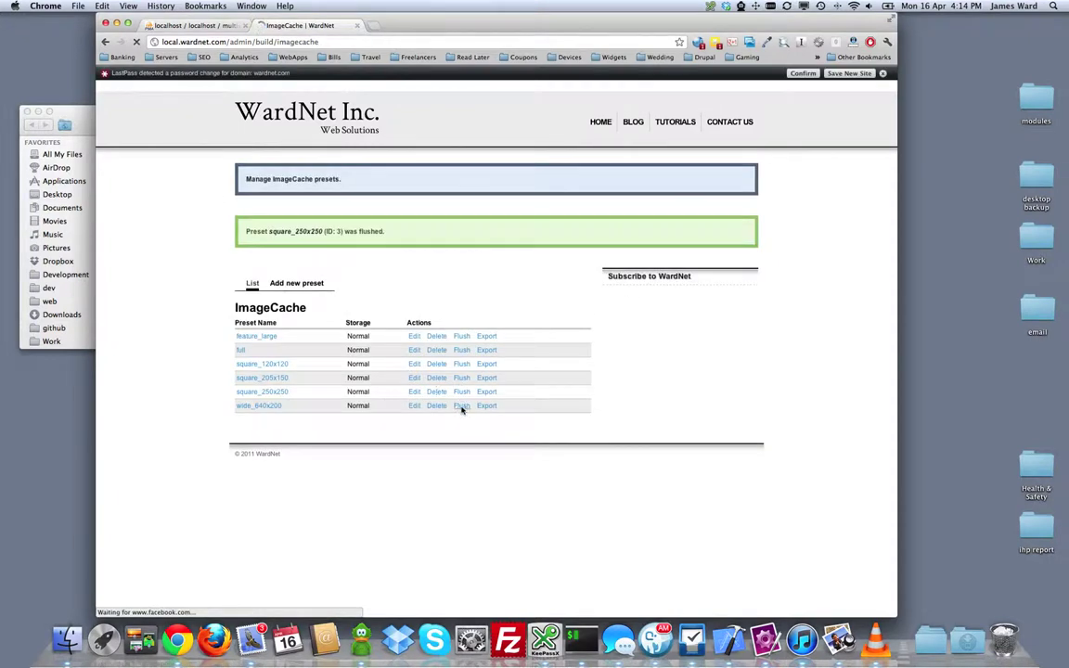
pyautogui.click(461, 406)
pyautogui.click(246, 195)
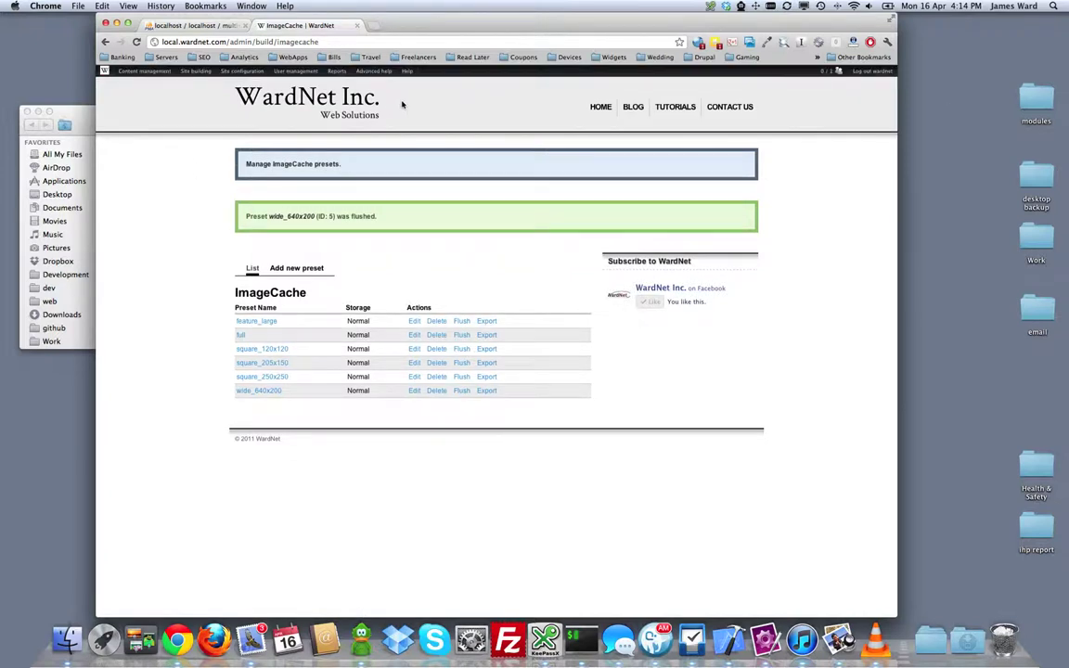
# Step: Browse the multisitedemo files table in phpMyAdmin, showing 17 sites/default/files paths
pyautogui.click(599, 107)
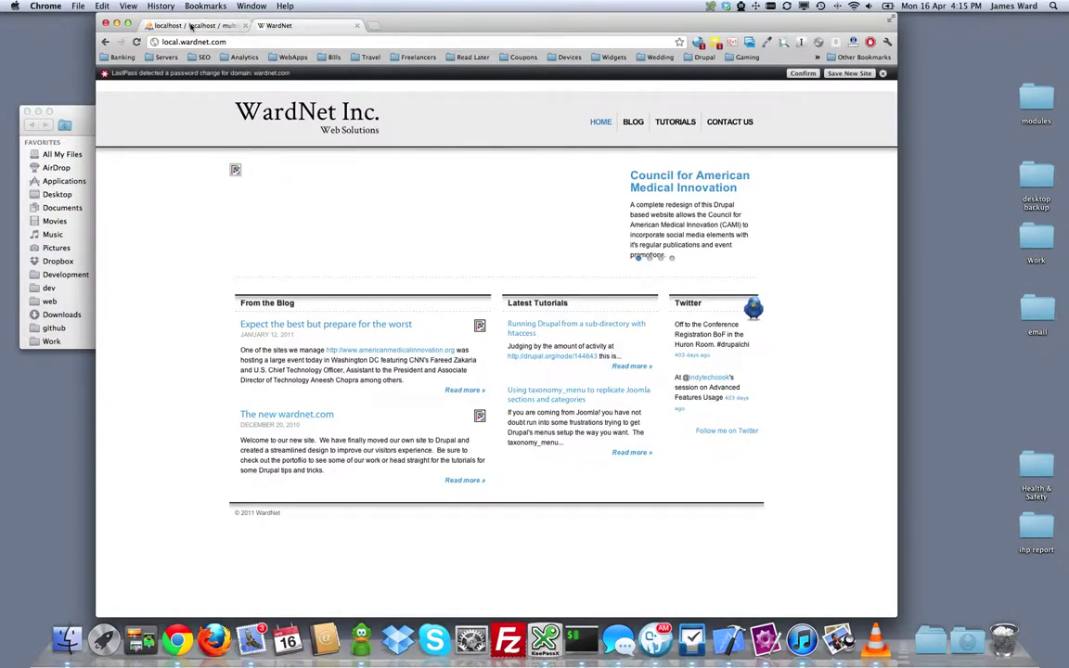
pyautogui.click(176, 25)
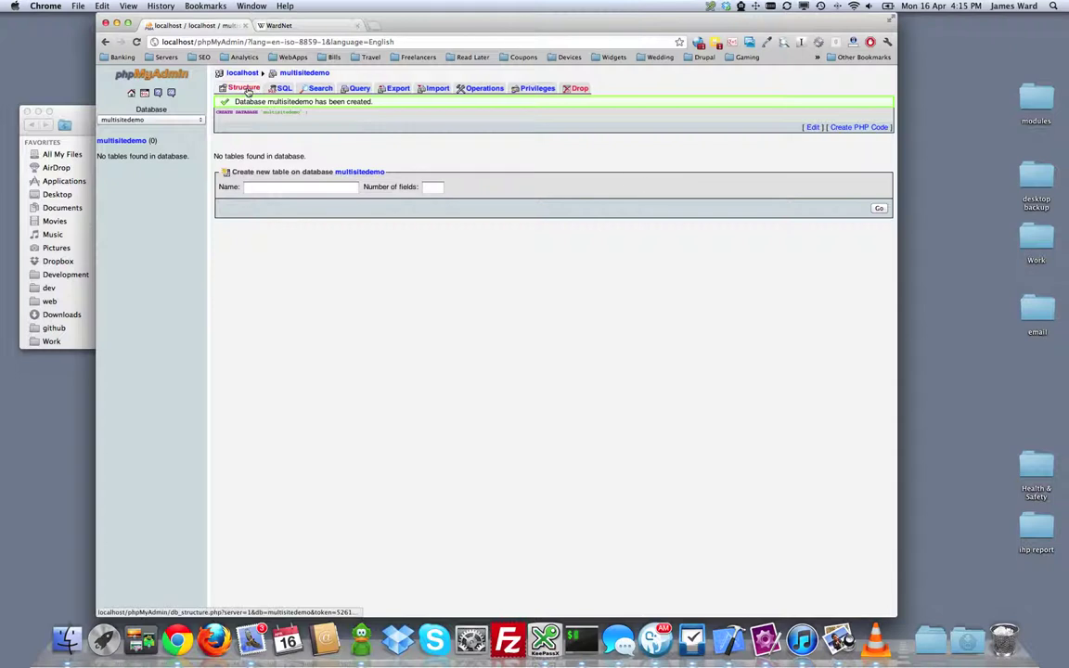
pyautogui.click(125, 143)
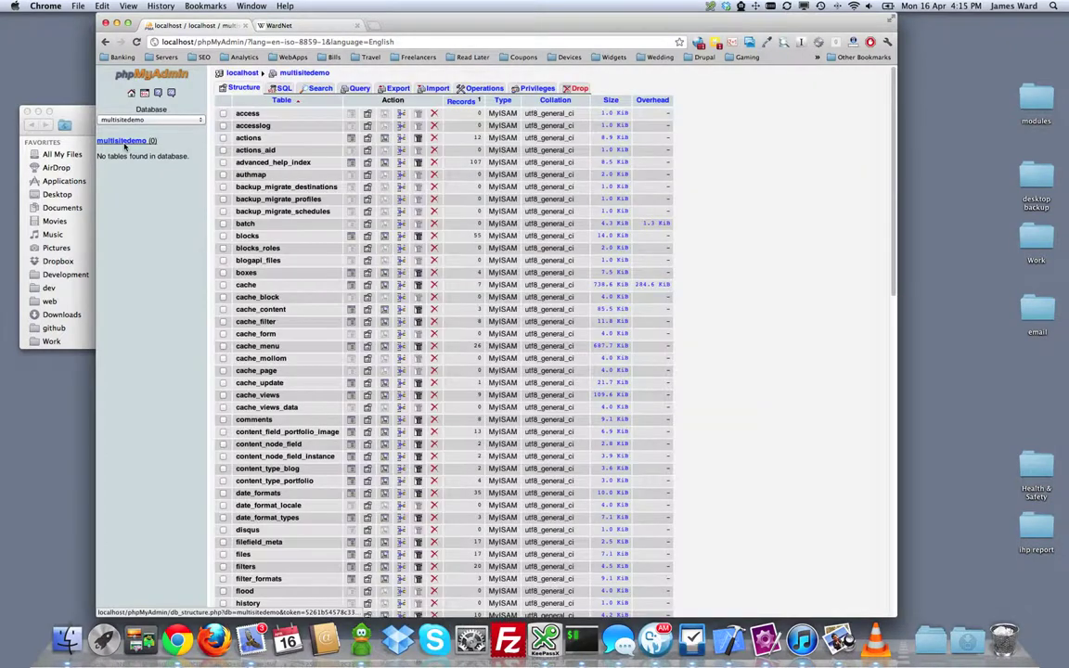
pyautogui.scroll(-5, 279, 324)
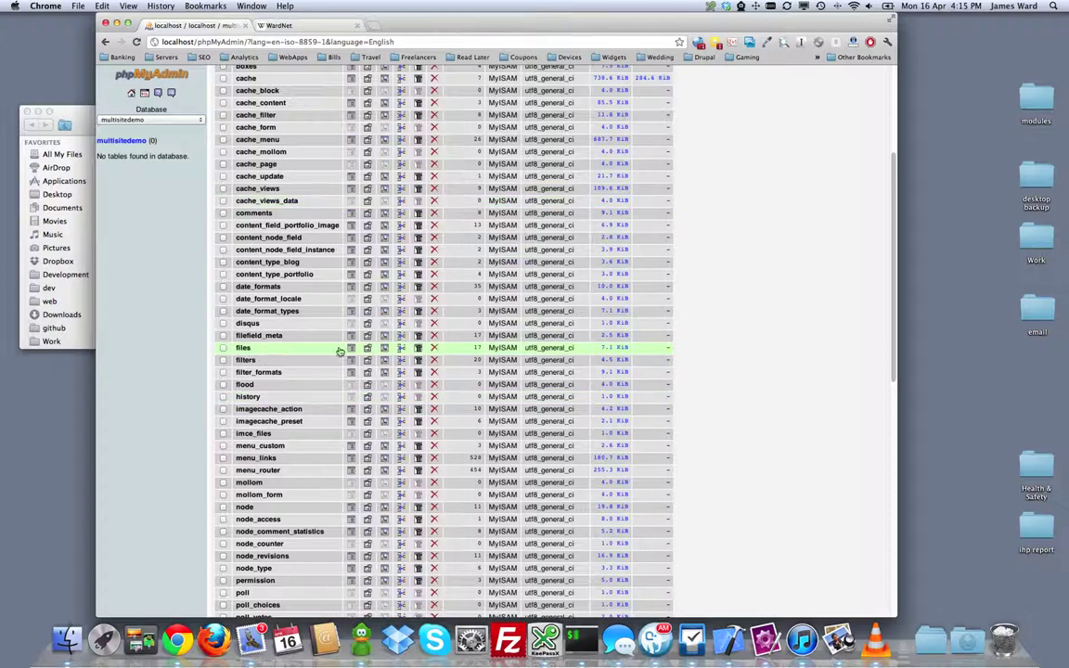
pyautogui.click(350, 349)
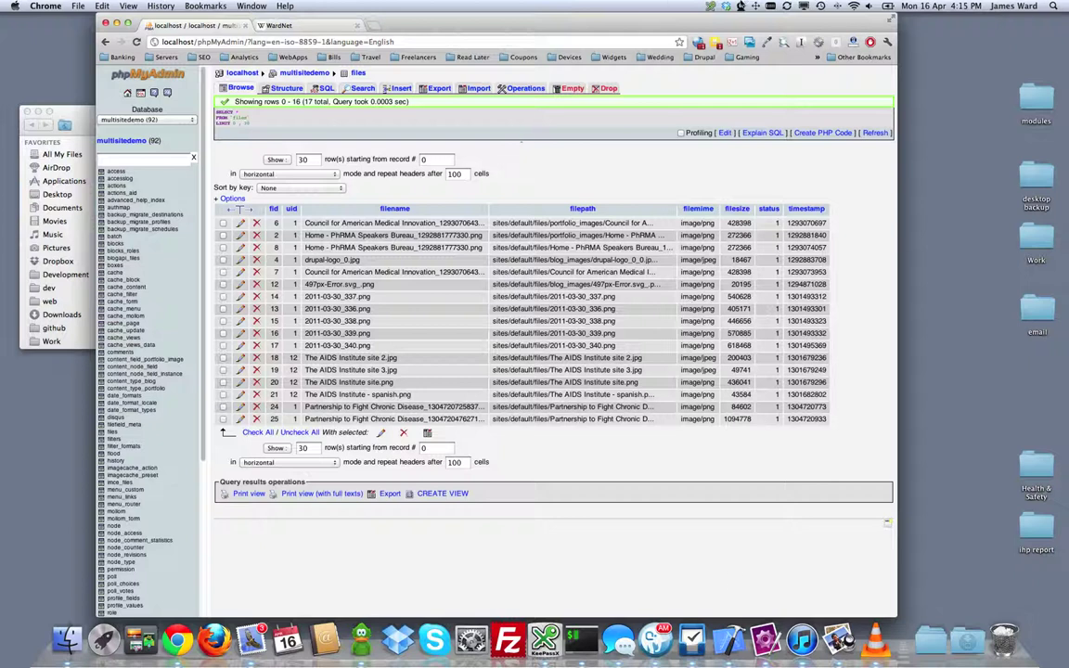
# Step: Open multisite_files_sql.txt in TextMate and copy its UPDATE files filepath statement
pyautogui.moveTo(629, 15); pyautogui.dragTo(810, 15)
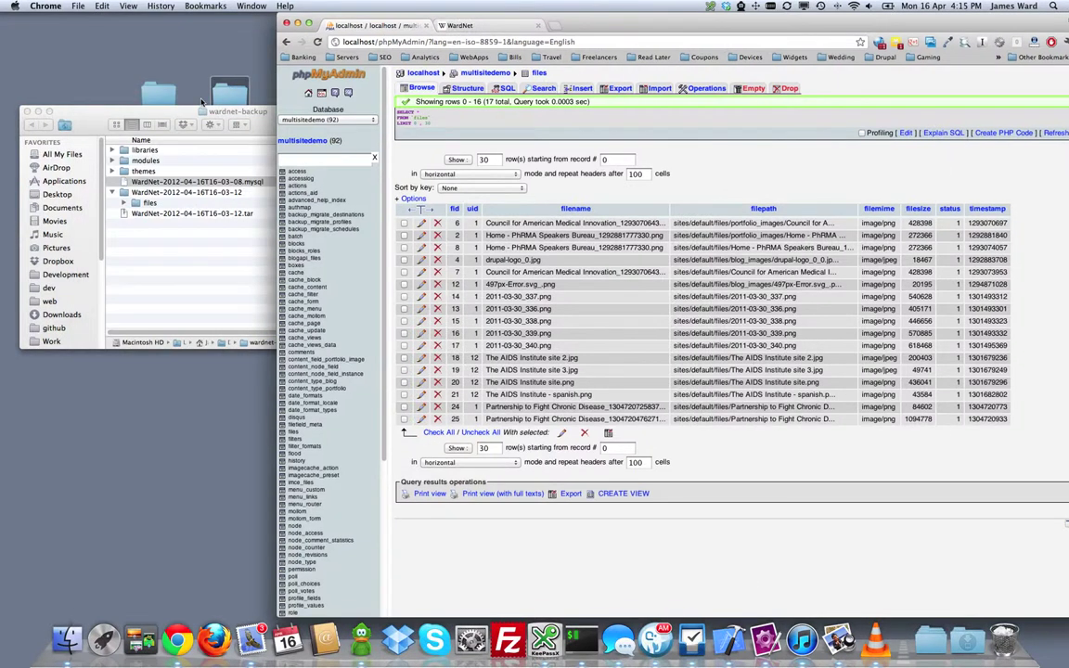
pyautogui.click(299, 22)
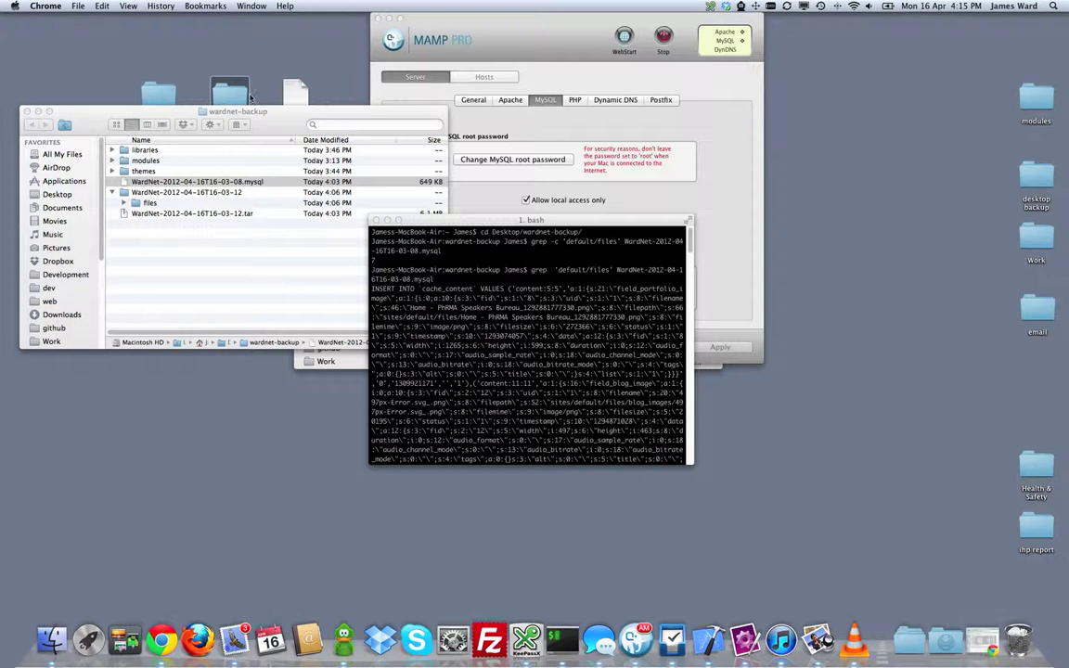
pyautogui.doubleClick(292, 91)
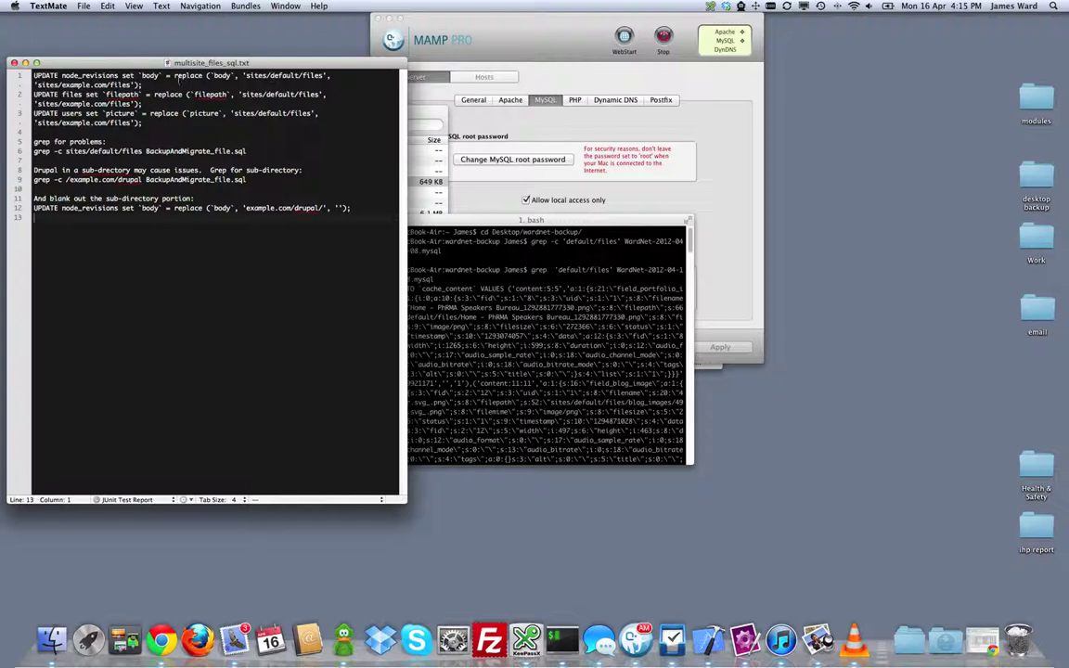
pyautogui.click(141, 102)
pyautogui.click(33, 94)
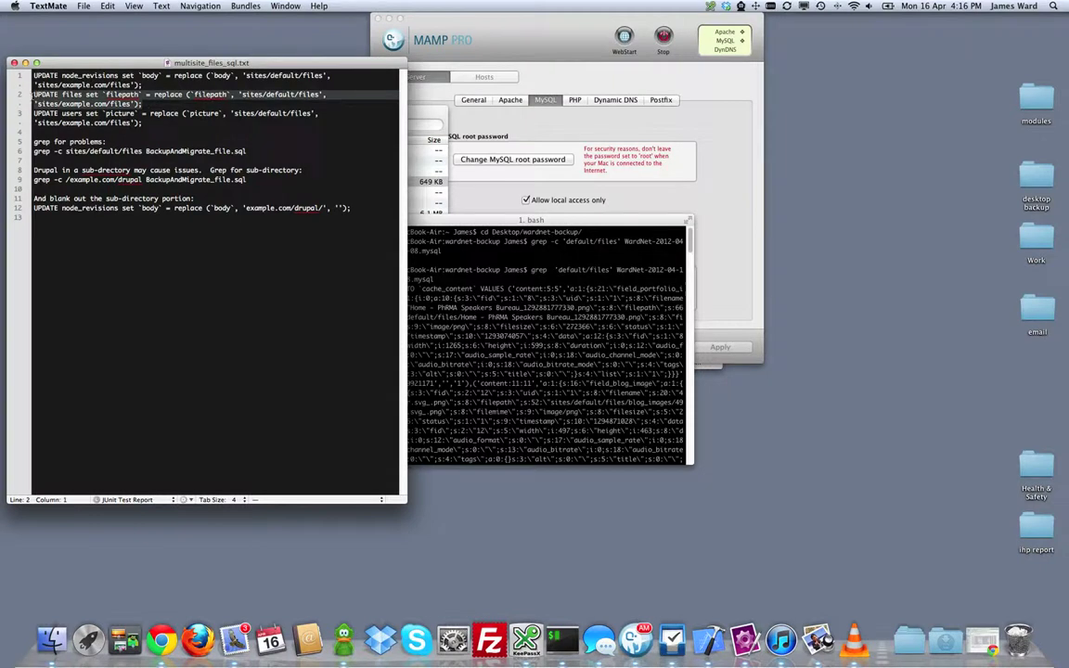
pyautogui.rightClick(91, 97)
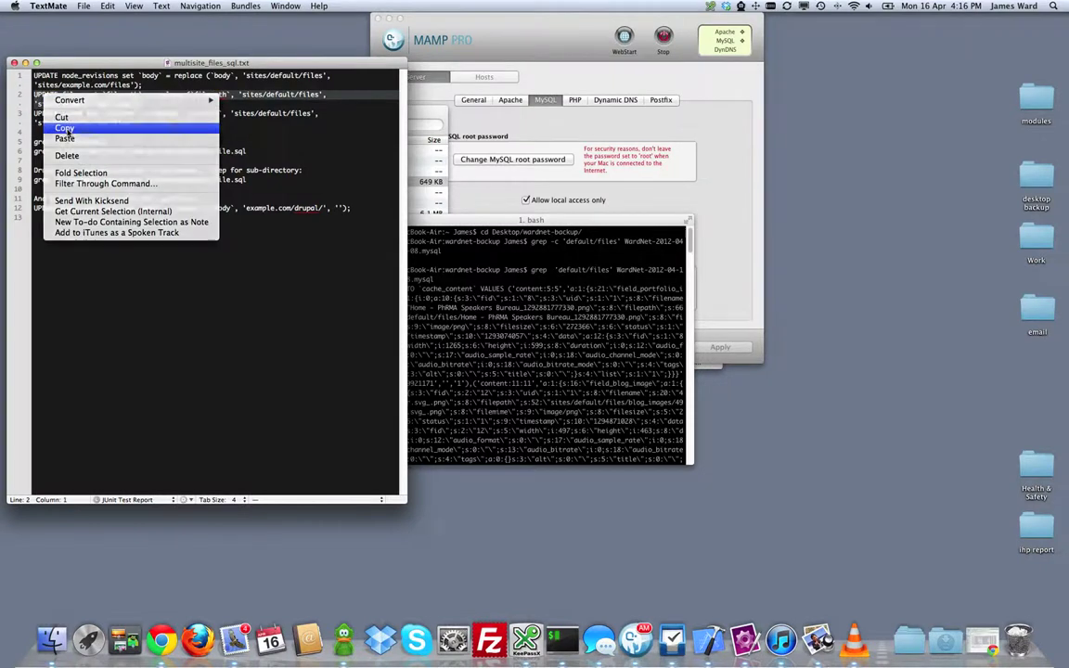
pyautogui.click(102, 67)
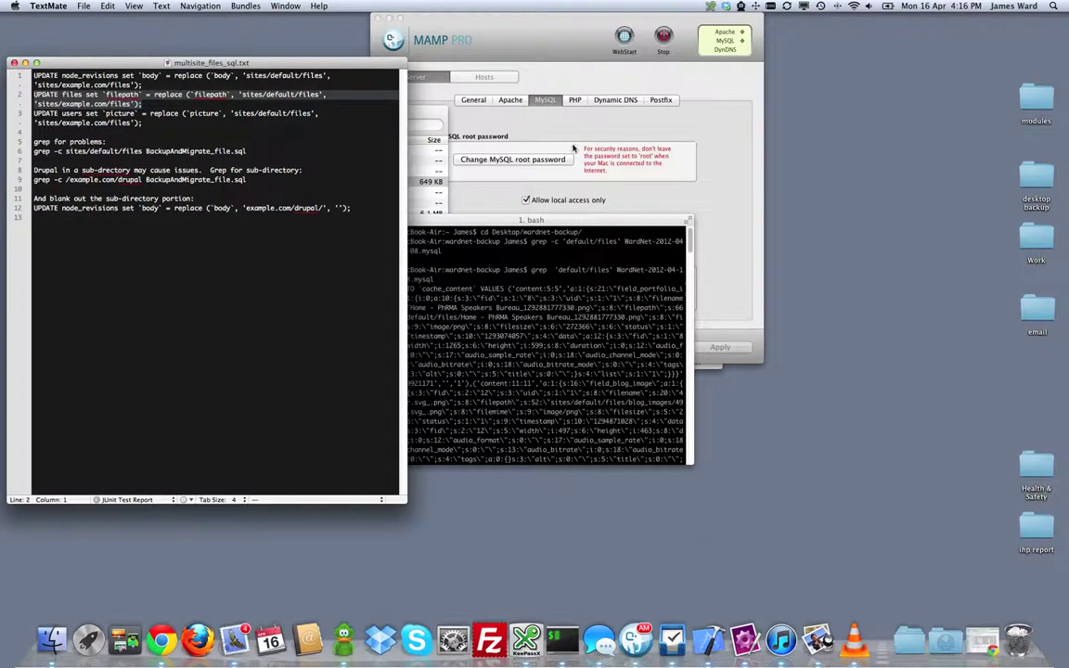
# Step: Paste the files UPDATE into the SQL query, change example to wardnet, and run it
pyautogui.click(170, 649)
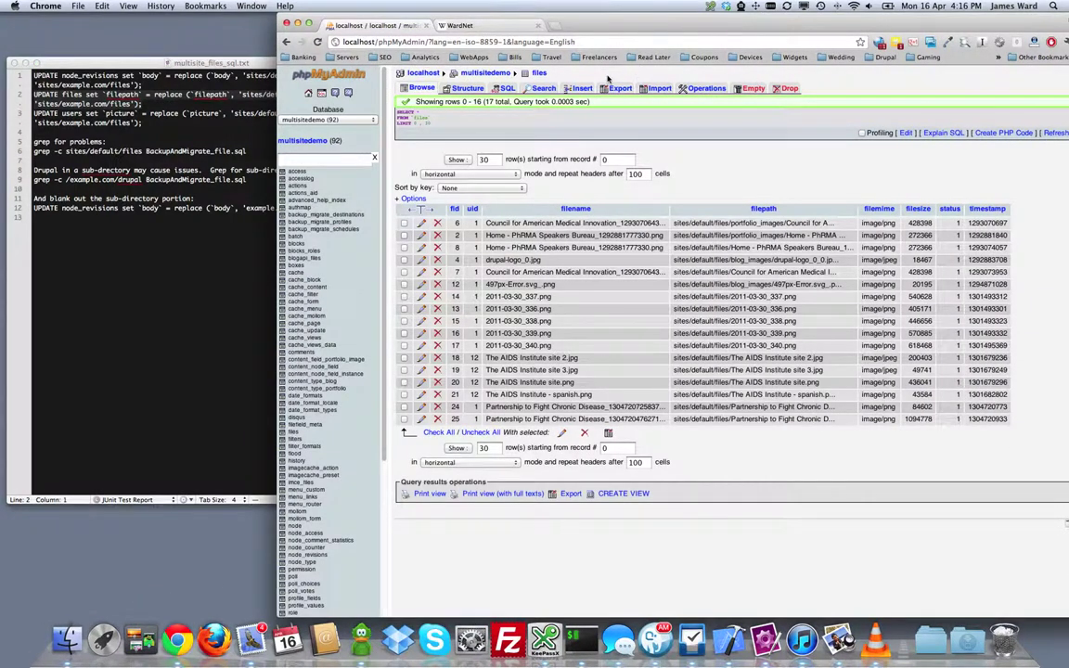
pyautogui.click(502, 88)
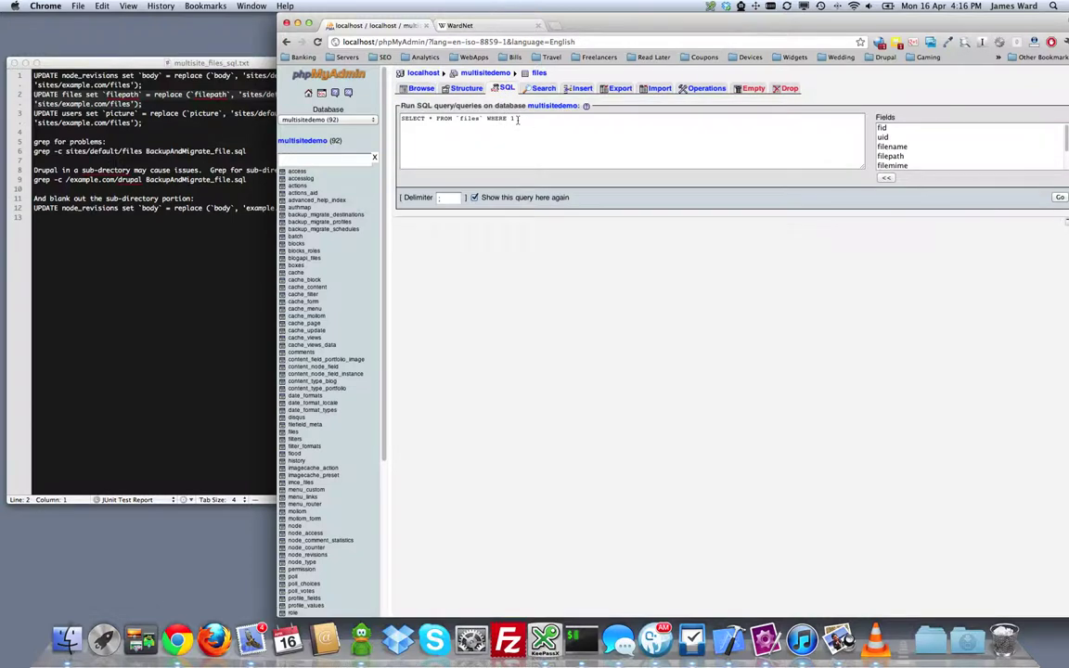
pyautogui.click(521, 119)
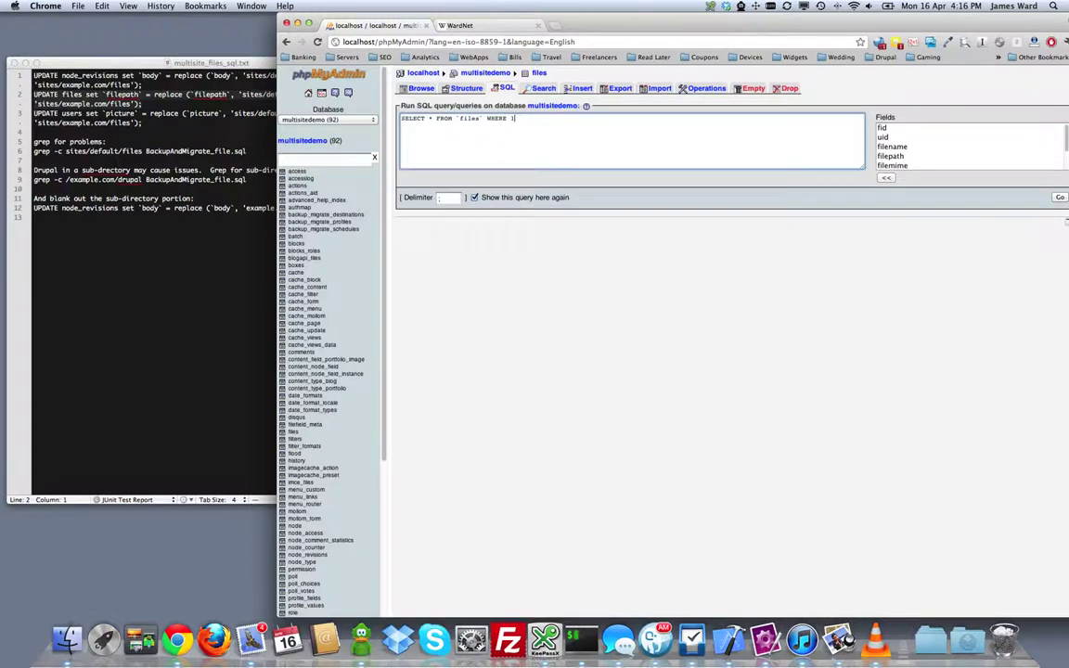
pyautogui.write("UPDATE files set `filepath` = replace (`filepath`, 'sites/default/files', 'sites/example.com/files');")
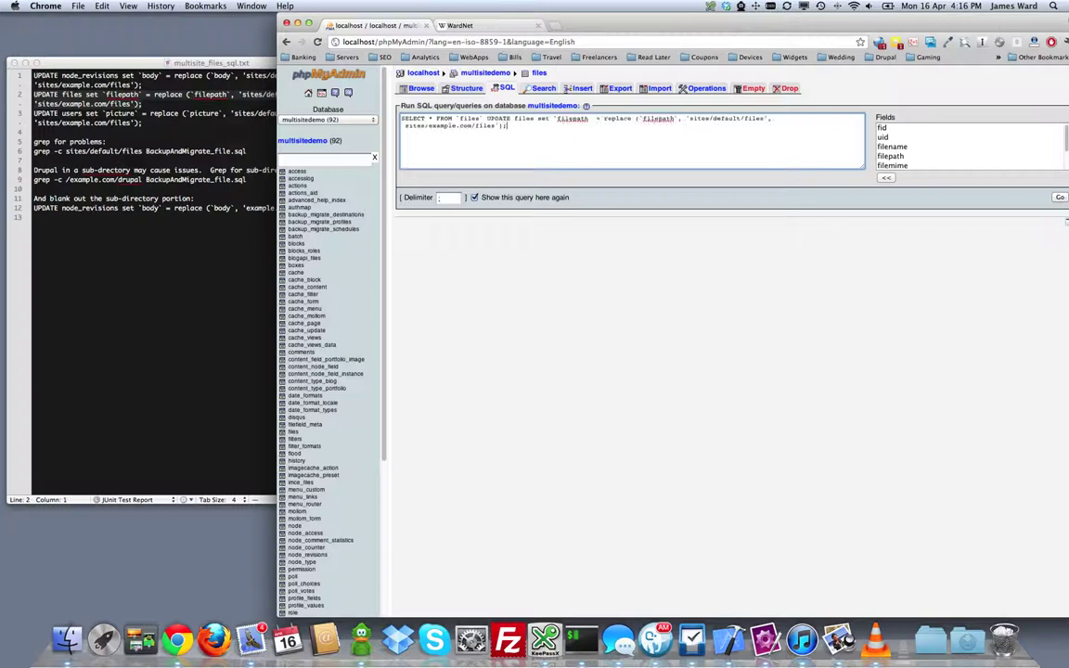
pyautogui.moveTo(486, 119); pyautogui.dragTo(538, 122)
pyautogui.press('BackSpace')
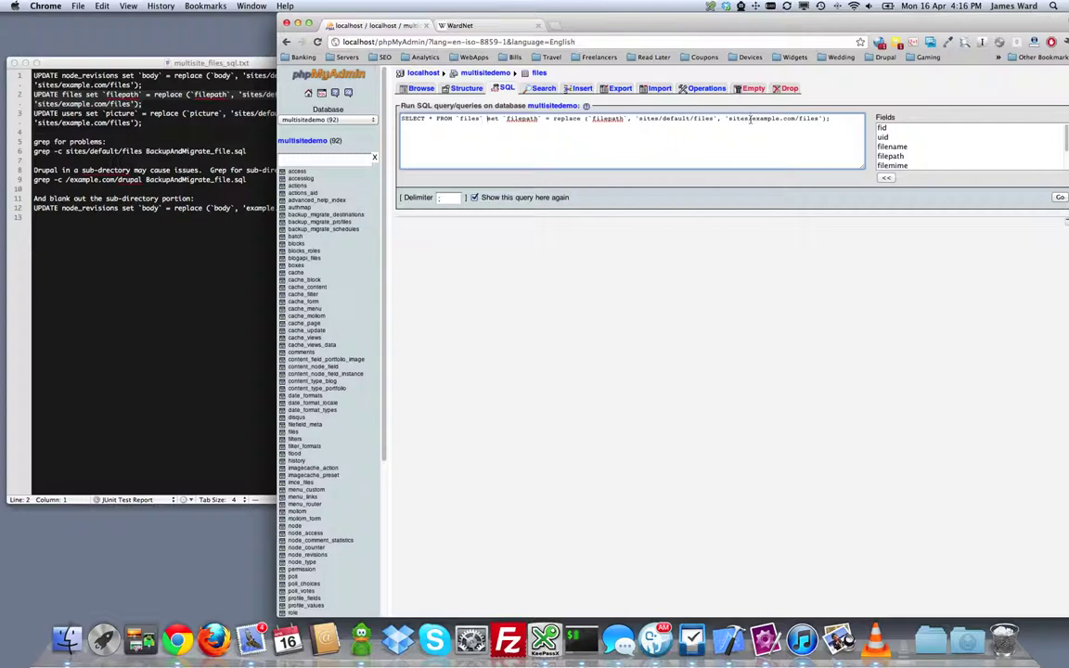
pyautogui.moveTo(753, 119); pyautogui.dragTo(778, 118)
pyautogui.write('wardnet')
pyautogui.click(1060, 198)
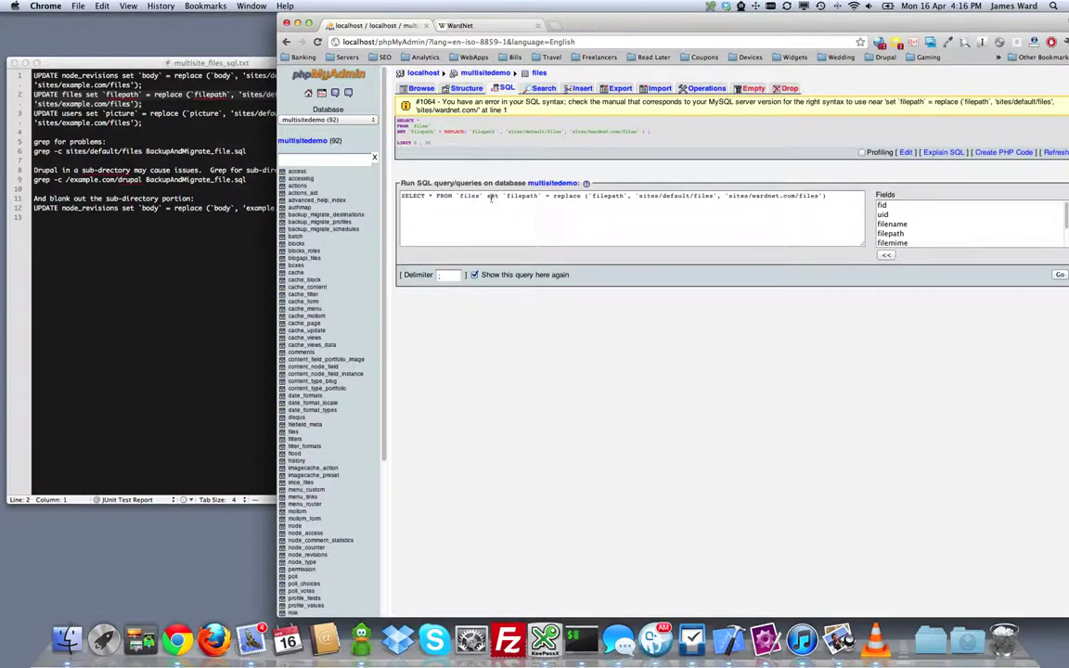
# Step: Replace leftover SELECT * FROM with Update and rerun, rewriting 17 paths to sites/wardnet.com/files
pyautogui.click(454, 198)
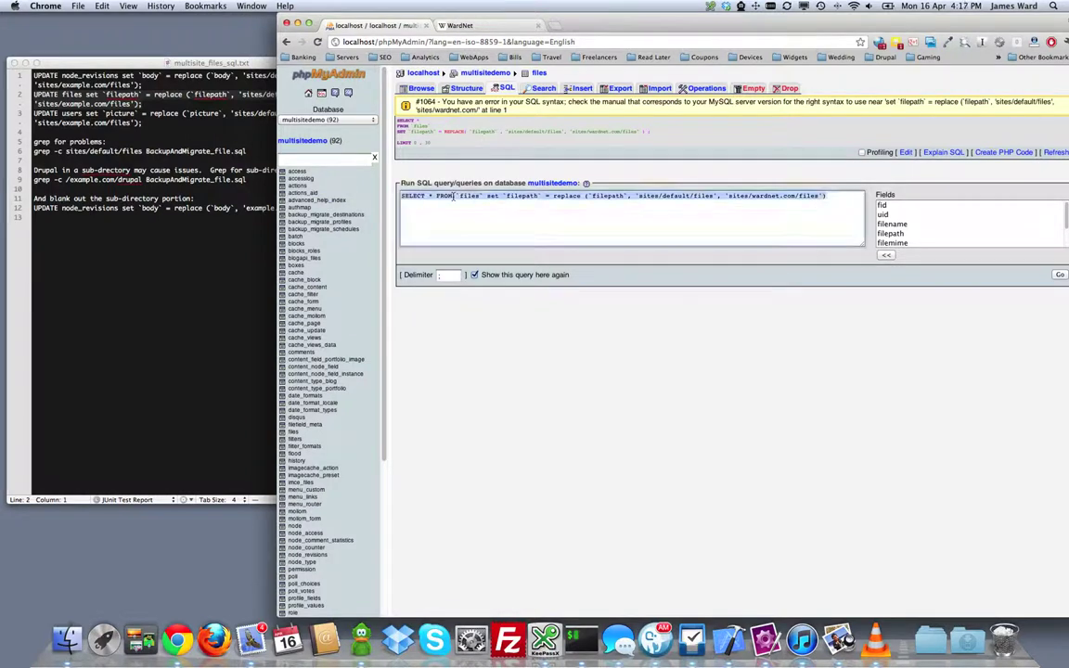
pyautogui.moveTo(454, 197); pyautogui.dragTo(400, 197)
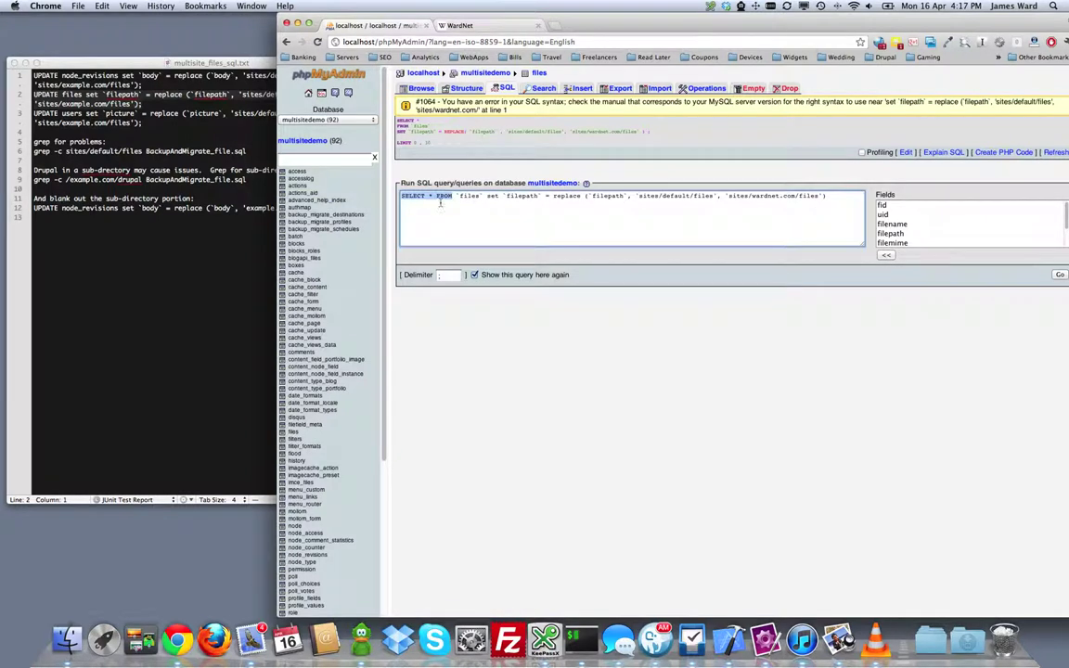
pyautogui.write('Update')
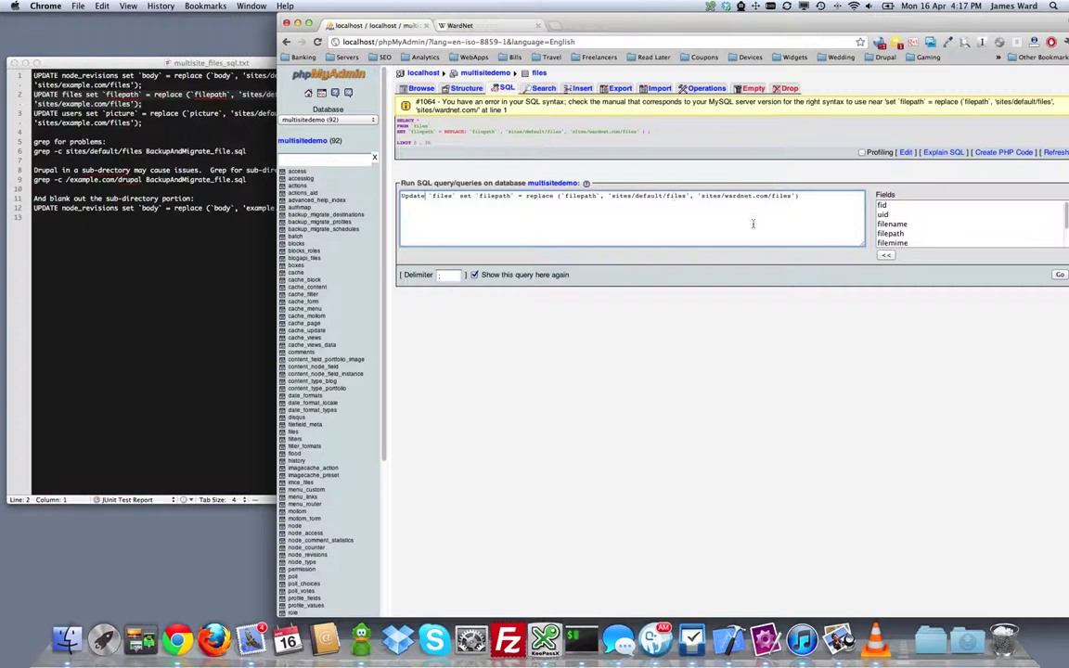
pyautogui.click(1061, 276)
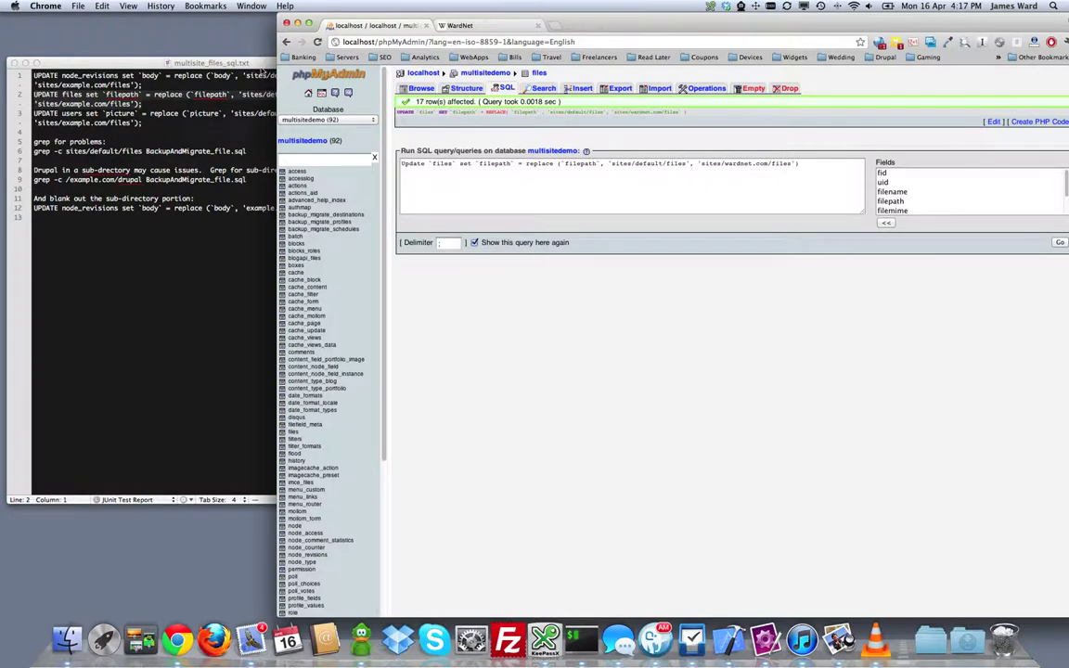
# Step: Move the SQL notes window aside and switch to the WardNet site tab
pyautogui.click(117, 65)
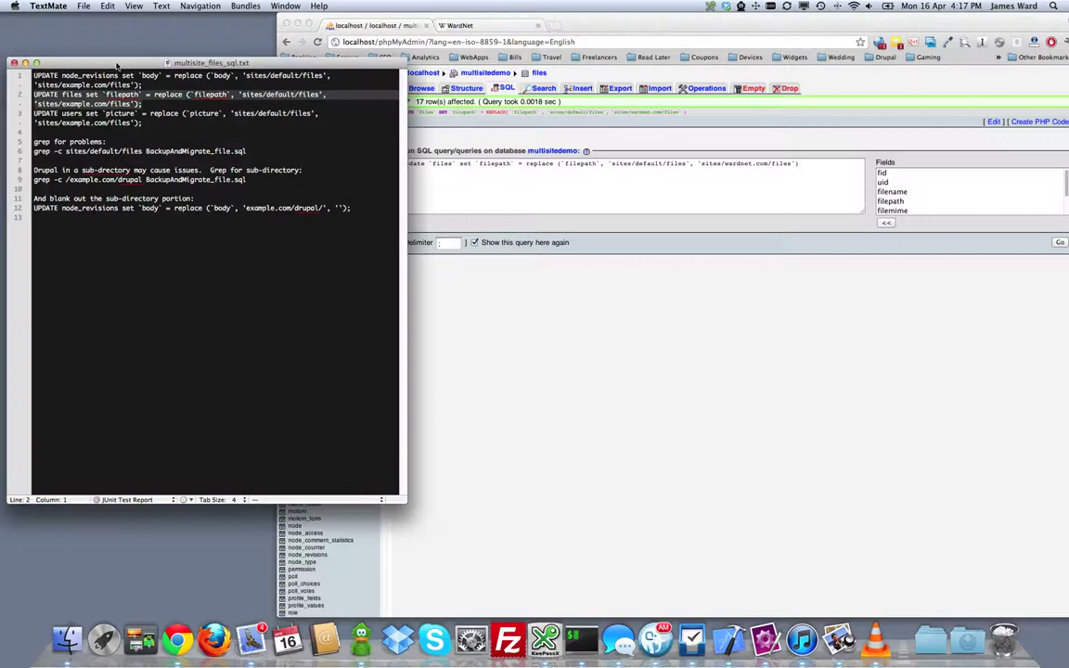
pyautogui.moveTo(95, 65); pyautogui.dragTo(130, 130)
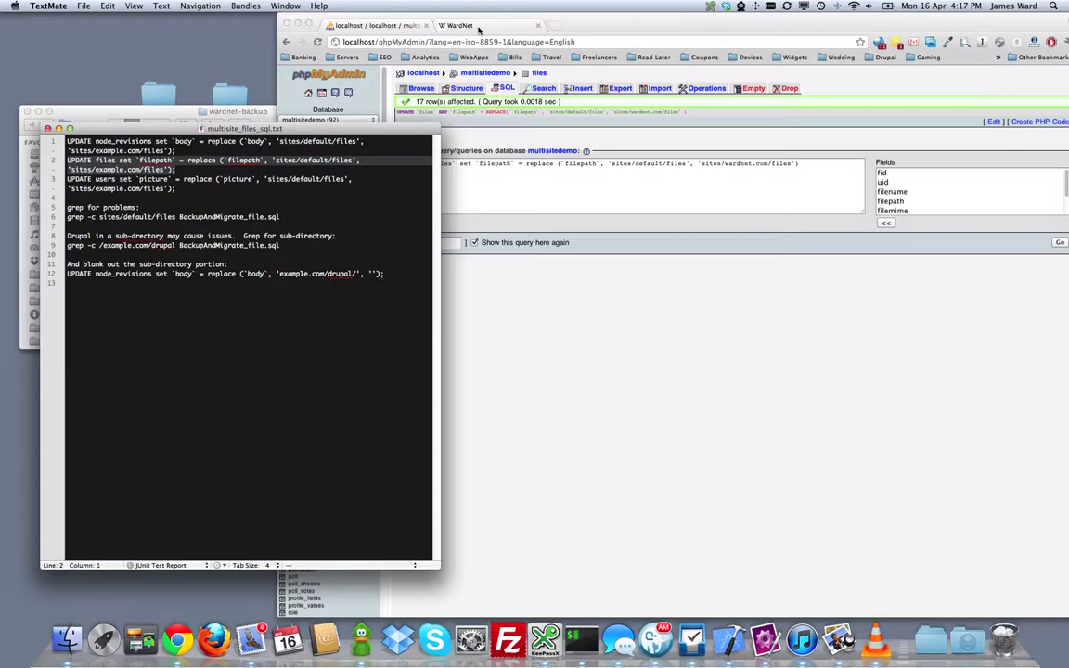
pyautogui.click(479, 29)
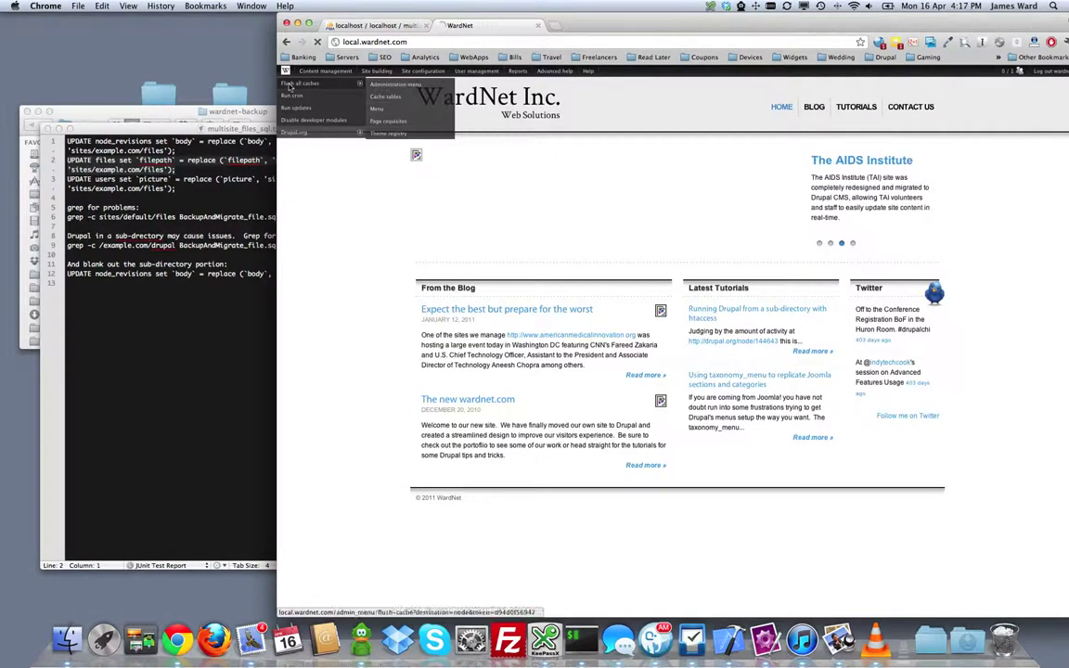
# Step: Flush all Drupal caches, then check images on the blog list, the 'Expect the best but prepare for the worst' post and the home page
pyautogui.click(290, 85)
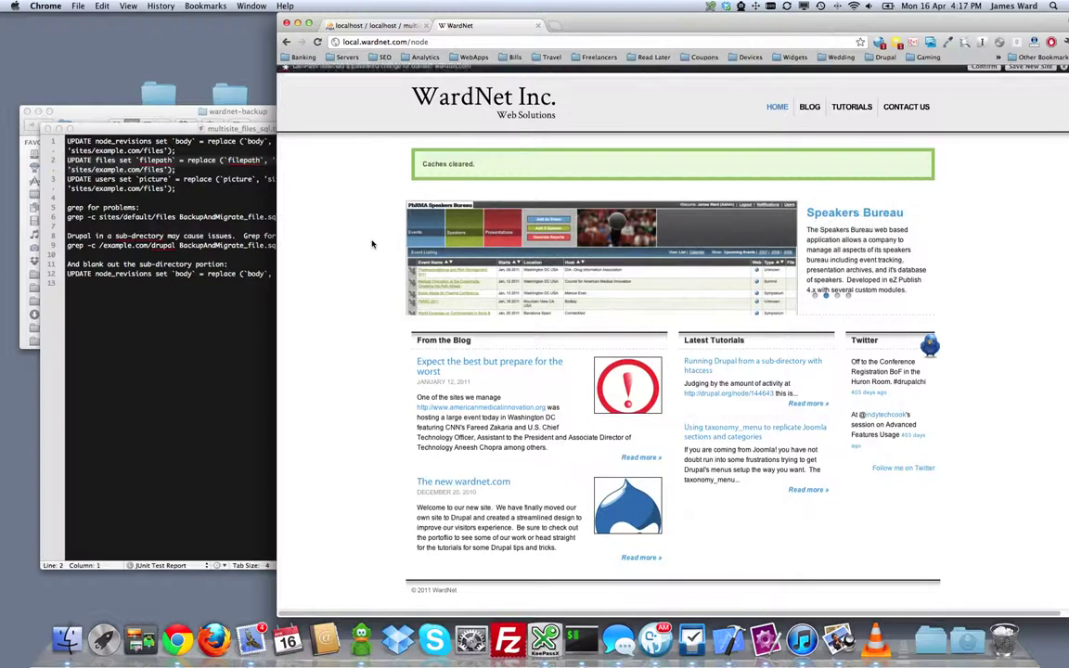
pyautogui.click(806, 110)
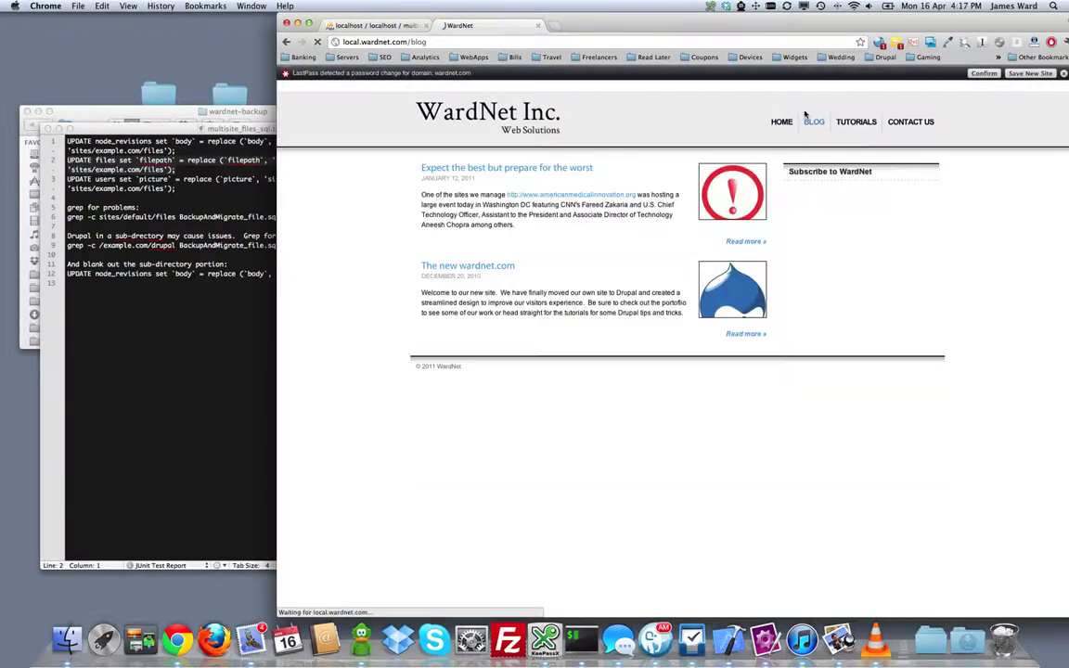
pyautogui.click(747, 241)
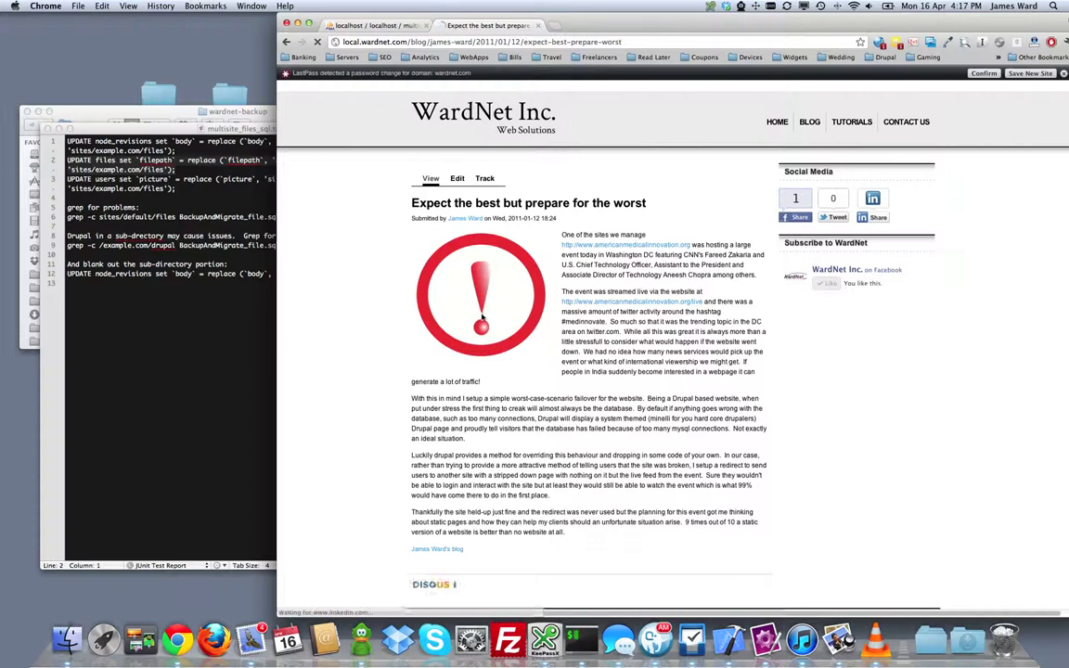
pyautogui.scroll(-5, 487, 313)
pyautogui.scroll(4, 487, 313)
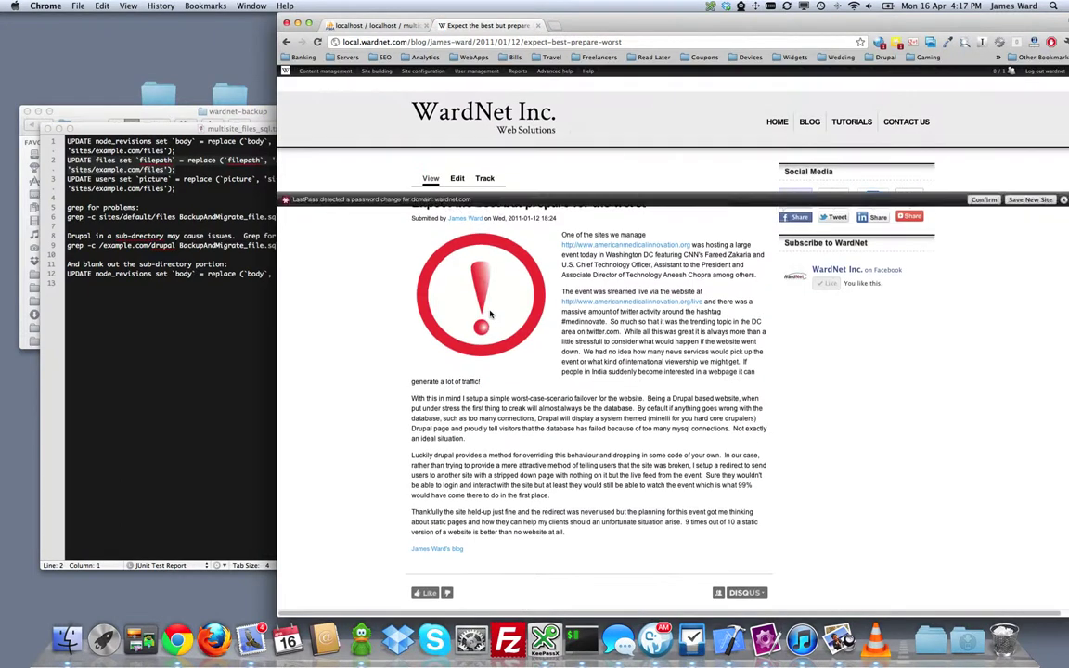
pyautogui.click(777, 123)
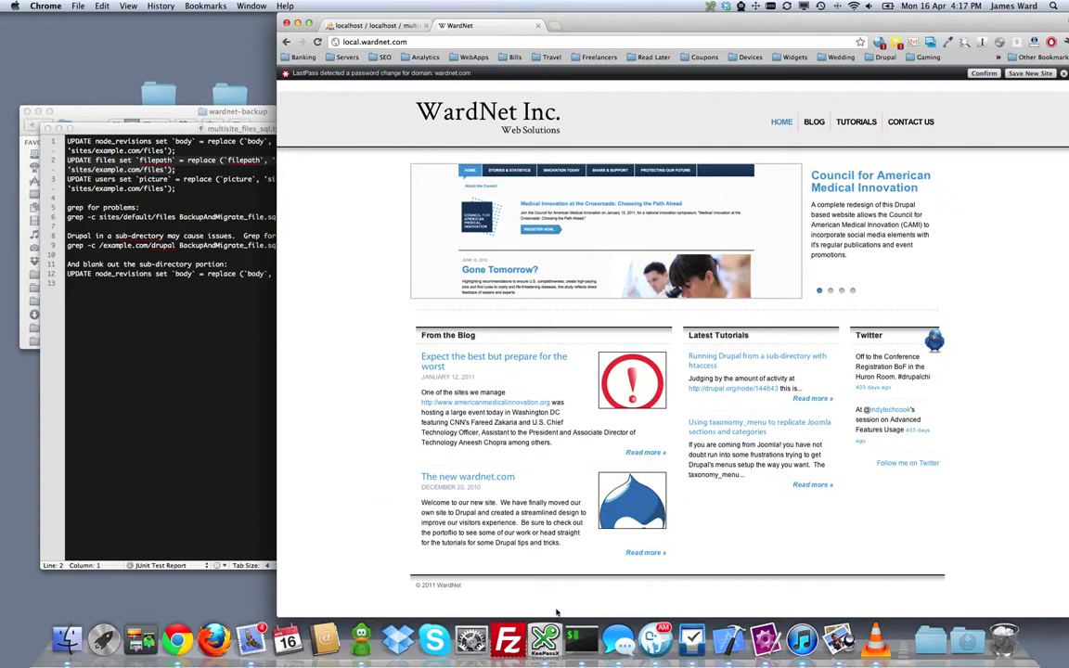
# Step: Rerun the terminal count of default/files references in the database dump
pyautogui.click(581, 638)
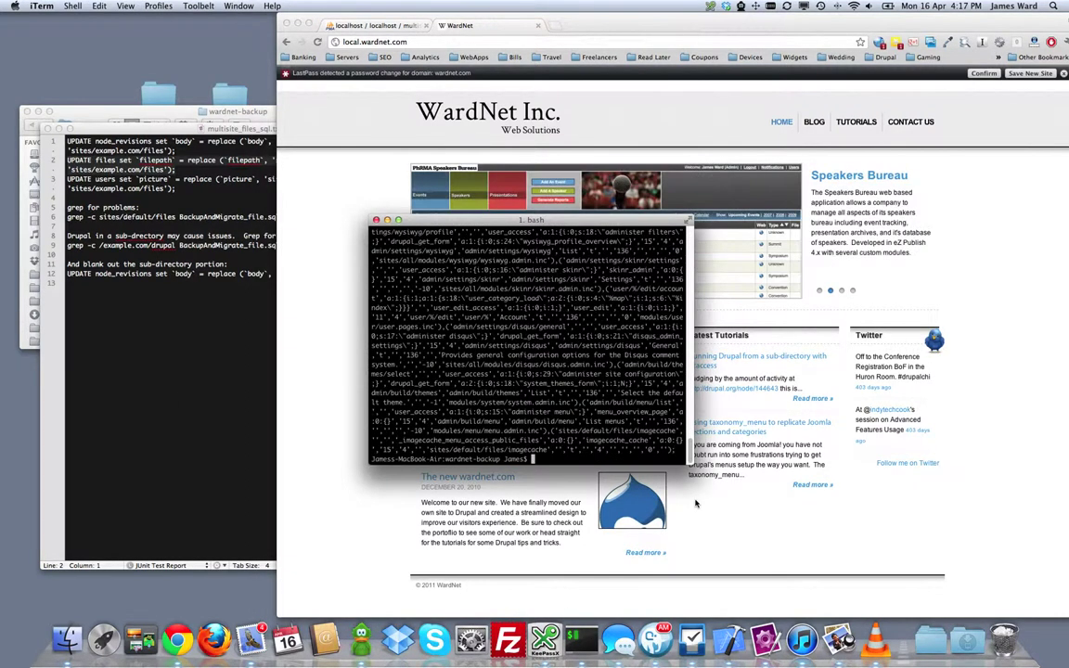
pyautogui.press('Up')
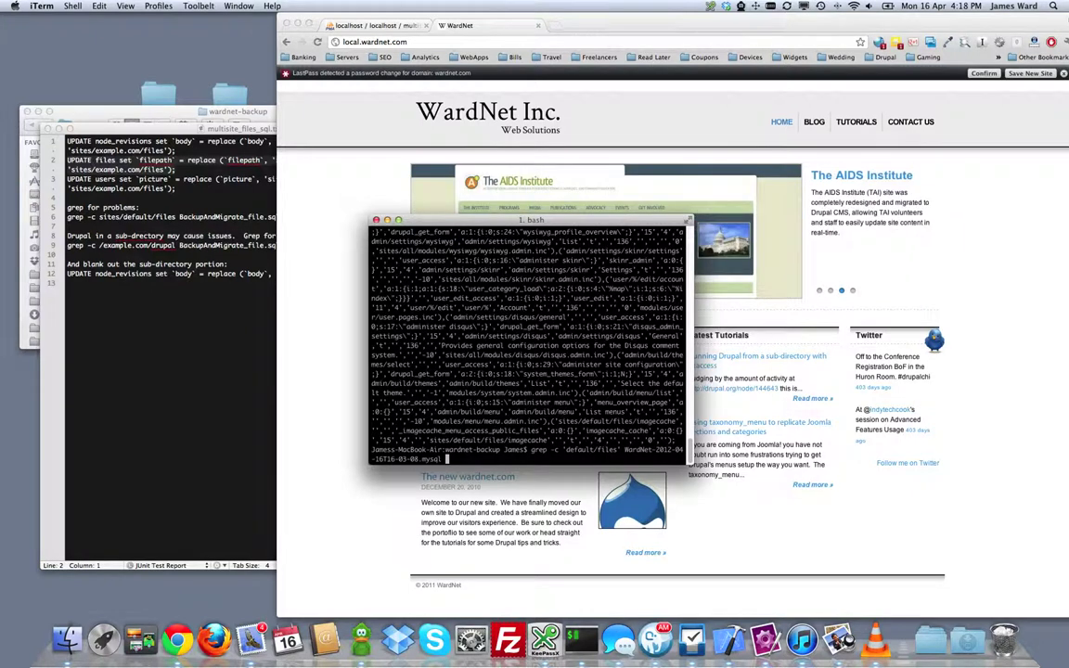
pyautogui.press('super+Tab')
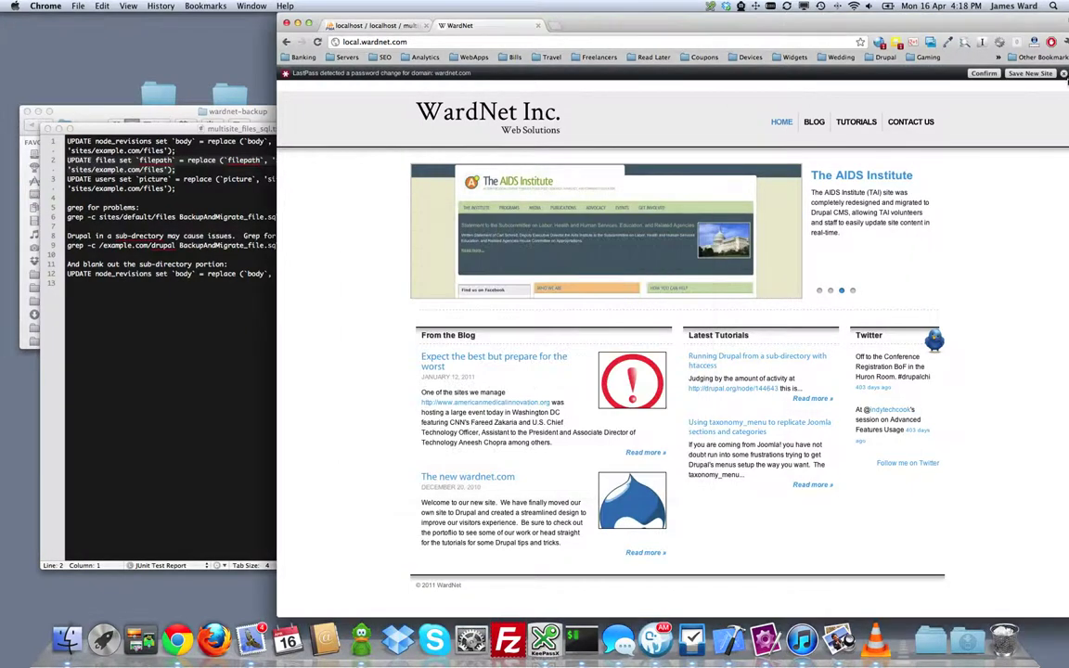
# Step: Download a Backup and Migrate quick backup of the WardNet database and show it in Downloads
pyautogui.click(1064, 74)
pyautogui.moveTo(385, 71)
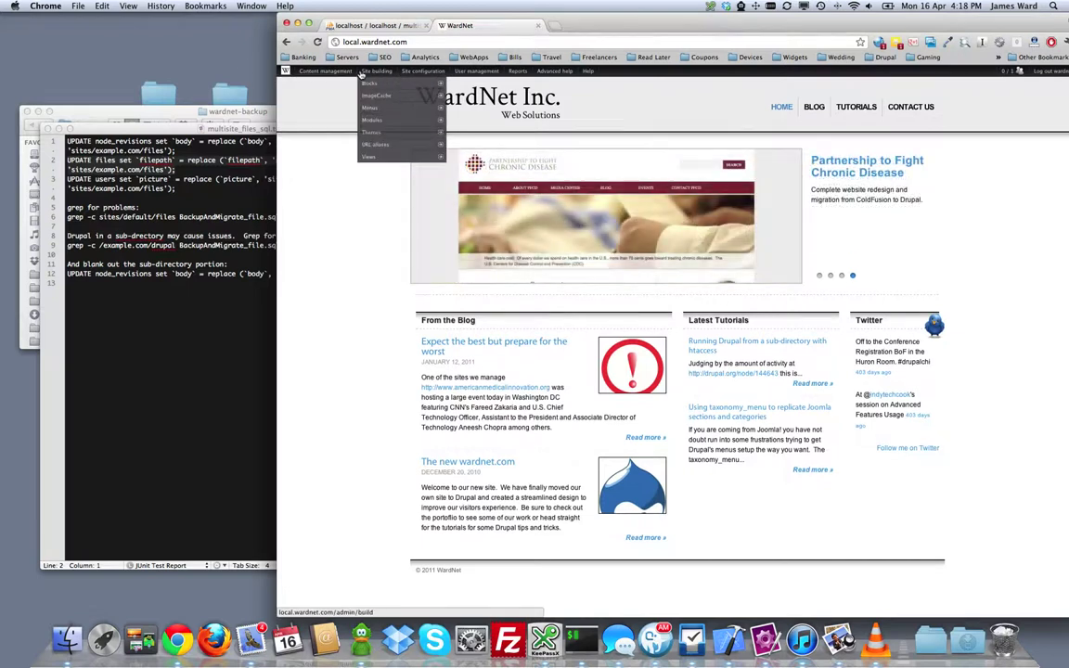
pyautogui.moveTo(325, 71)
pyautogui.moveTo(352, 84)
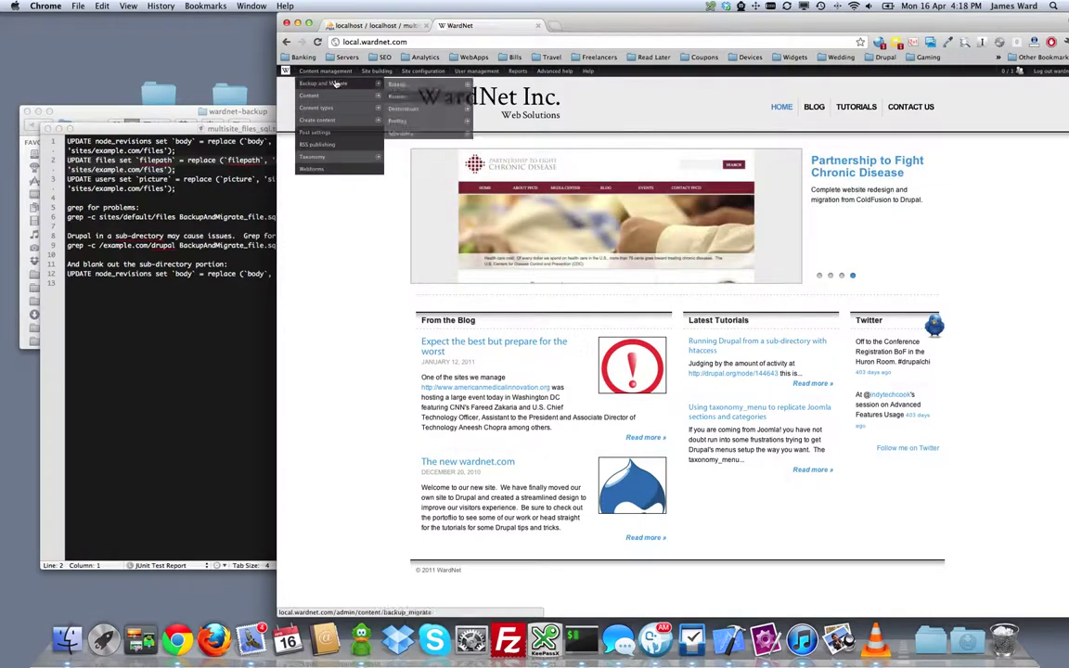
pyautogui.click(493, 85)
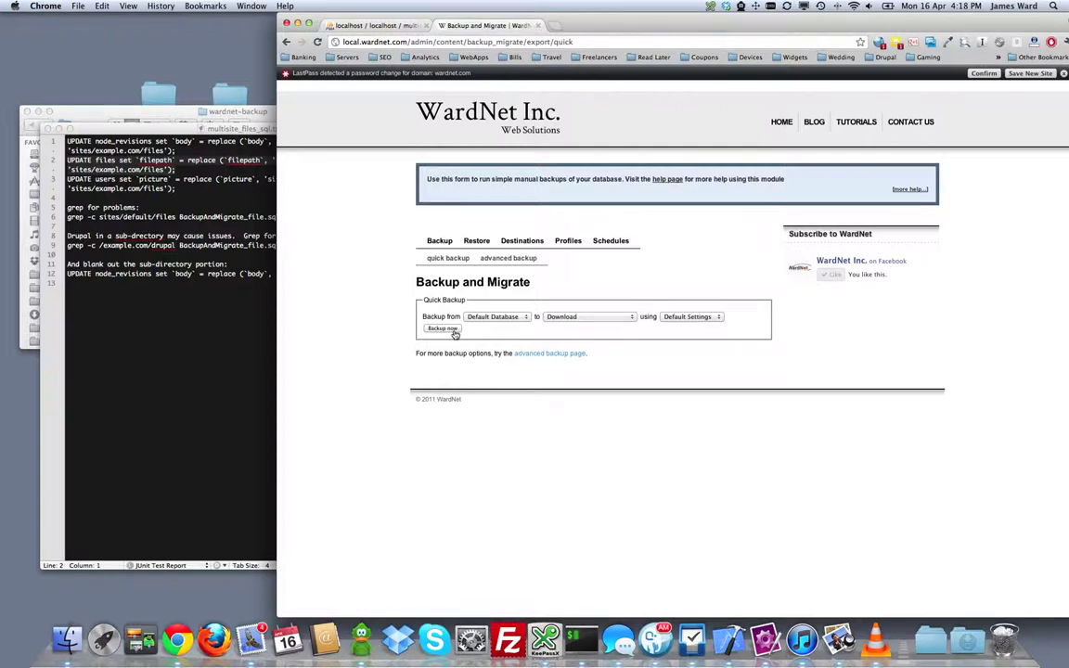
pyautogui.click(443, 329)
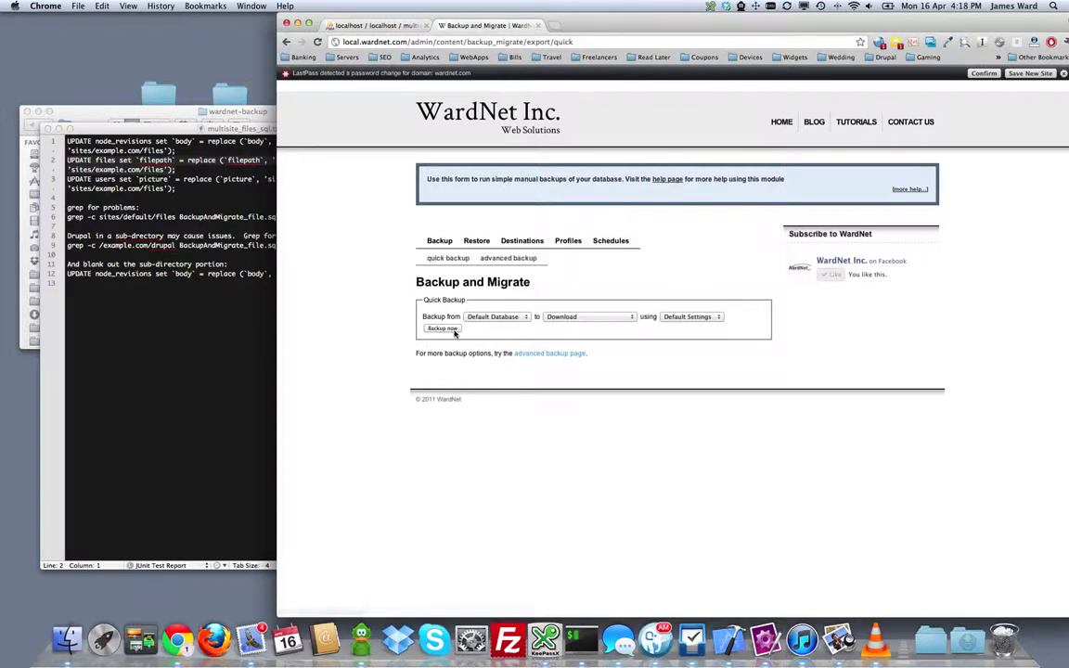
pyautogui.click(971, 647)
pyautogui.click(912, 261)
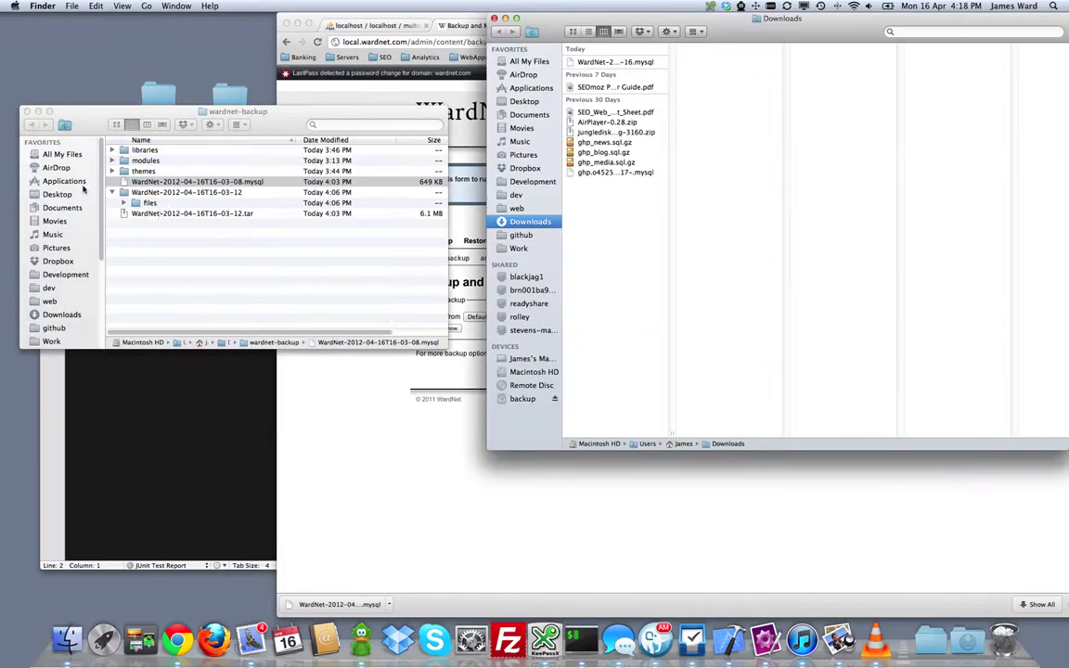
# Step: Copy WardNet-2012-04-16T16-18-16.mysql from Downloads into the wardnet-backup folder
pyautogui.rightClick(599, 63)
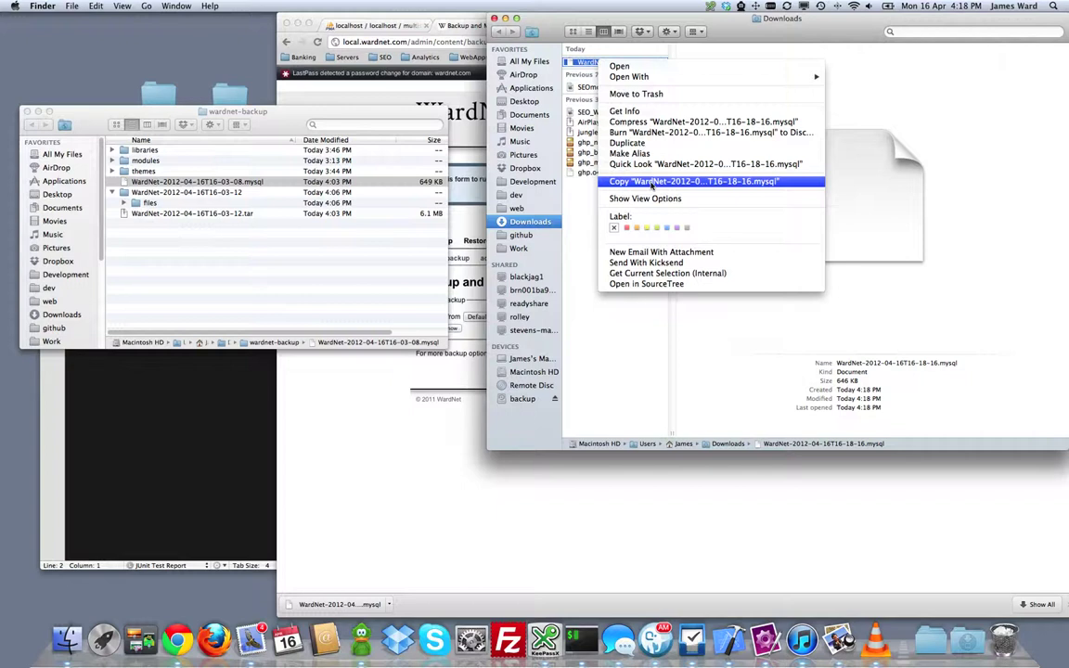
pyautogui.click(653, 182)
pyautogui.click(158, 287)
pyautogui.rightClick(157, 275)
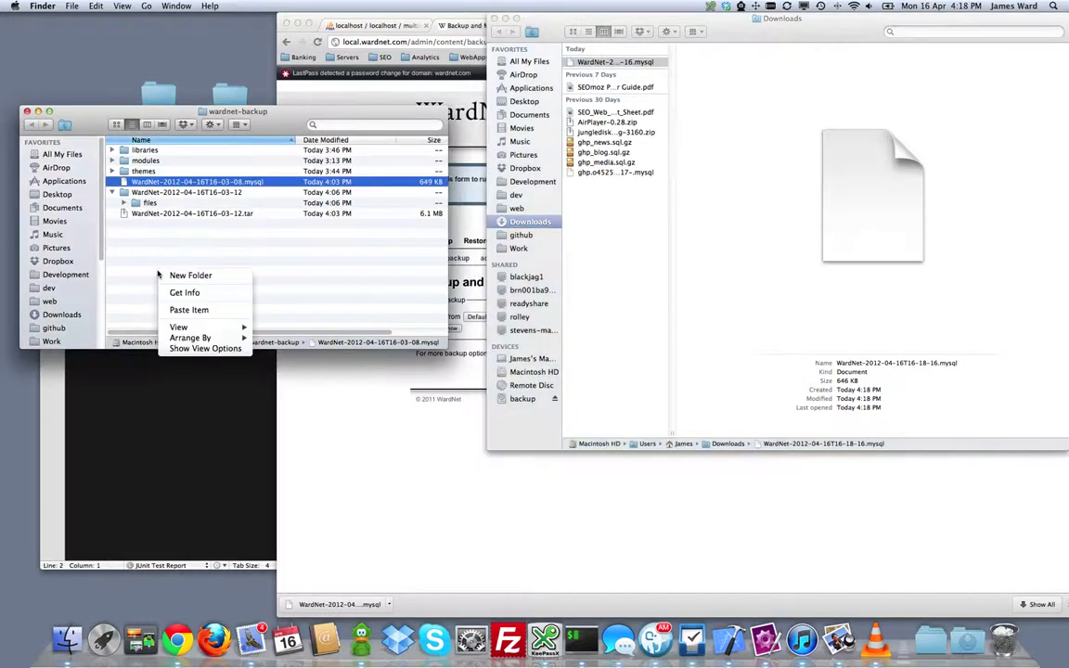
pyautogui.click(198, 310)
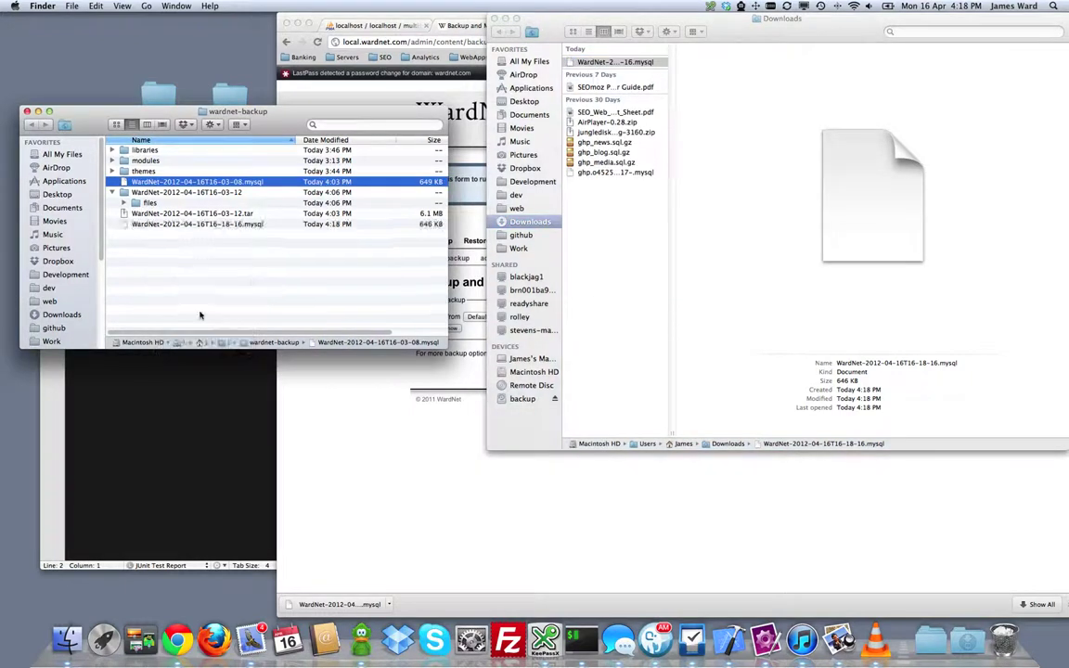
pyautogui.click(213, 252)
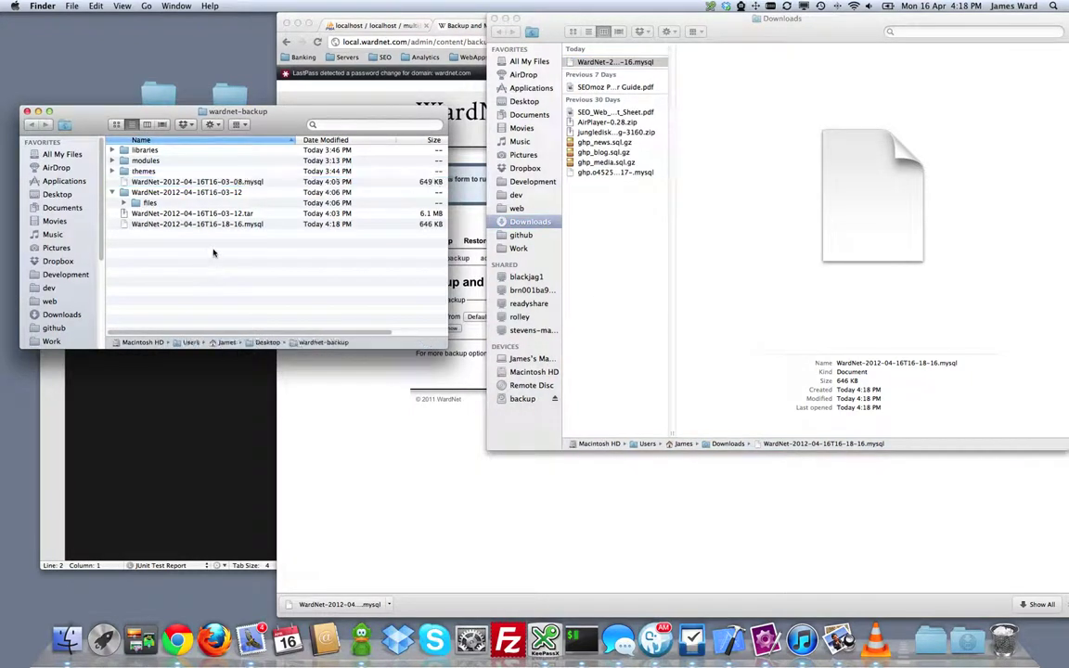
pyautogui.click(190, 421)
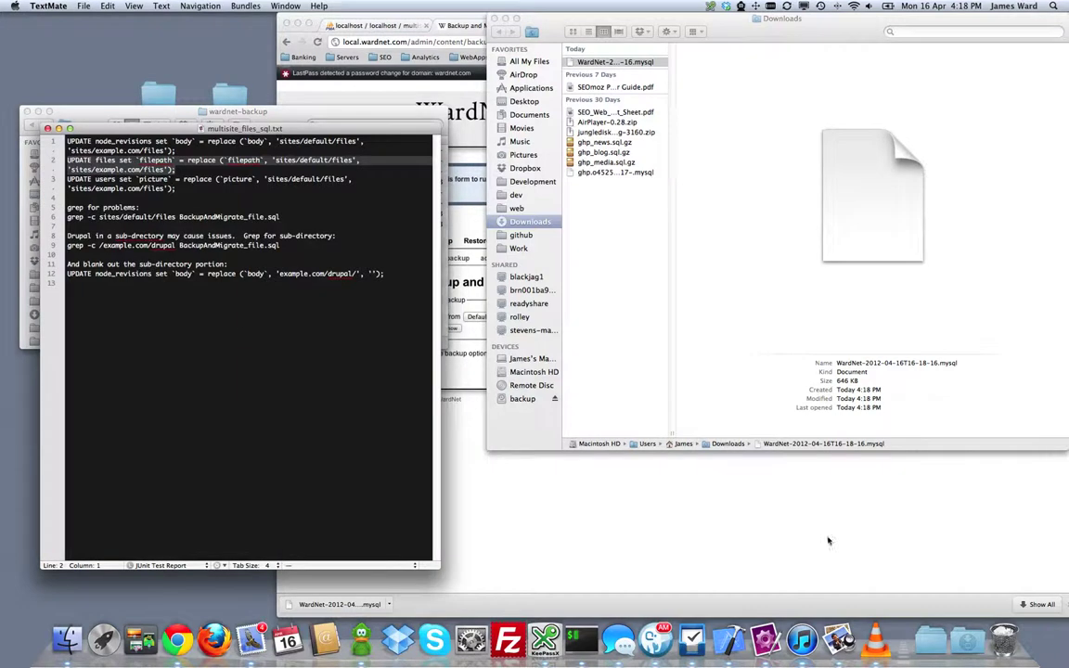
pyautogui.click(581, 639)
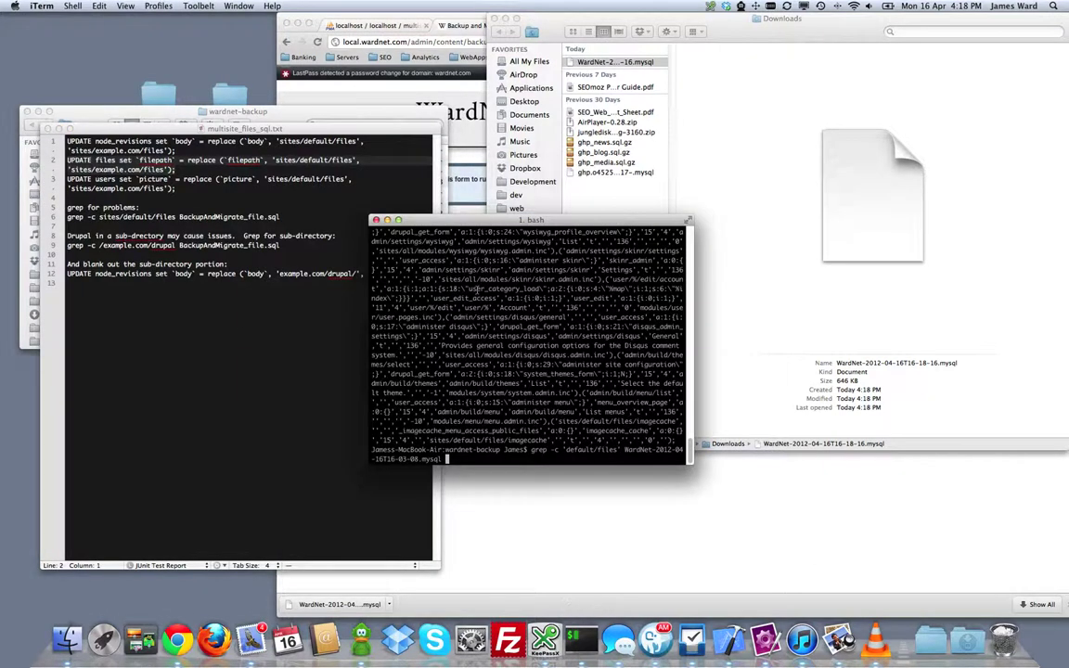
# Step: Run grep -c 'default/files' on WardNet-2012-04-16T16-18-16.mysql, which returns 0
pyautogui.press('BackSpace')
pyautogui.press('BackSpace')
pyautogui.press('BackSpace')
pyautogui.press('BackSpace')
pyautogui.press('BackSpace')
pyautogui.press('BackSpace')
pyautogui.press('BackSpace')
pyautogui.press('BackSpace')
pyautogui.press('BackSpace')
pyautogui.press('BackSpace')
pyautogui.press('BackSpace')
pyautogui.press('Tab')
pyautogui.press('Tab')
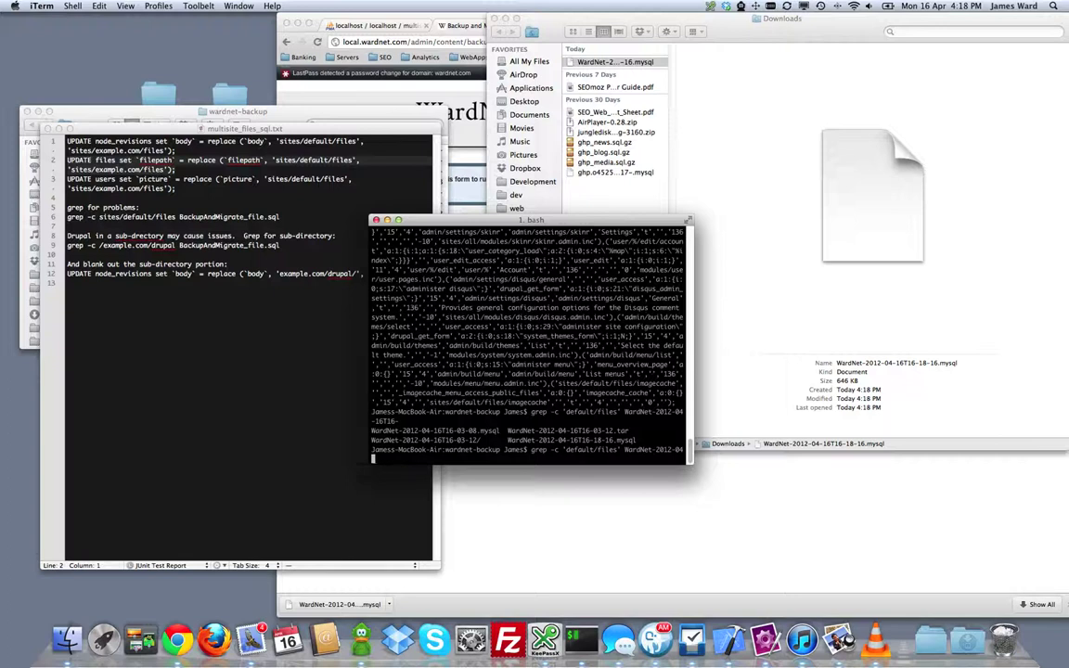
pyautogui.moveTo(210, 127); pyautogui.dragTo(192, 339)
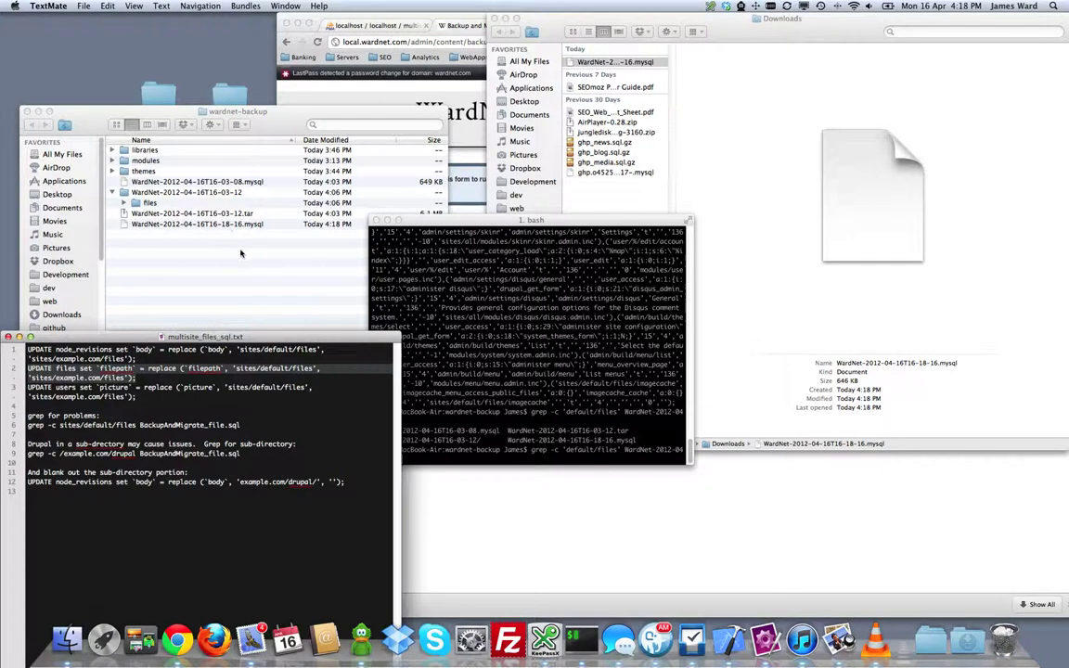
pyautogui.moveTo(566, 225); pyautogui.dragTo(617, 203)
pyautogui.press('Tab')
pyautogui.press('Tab')
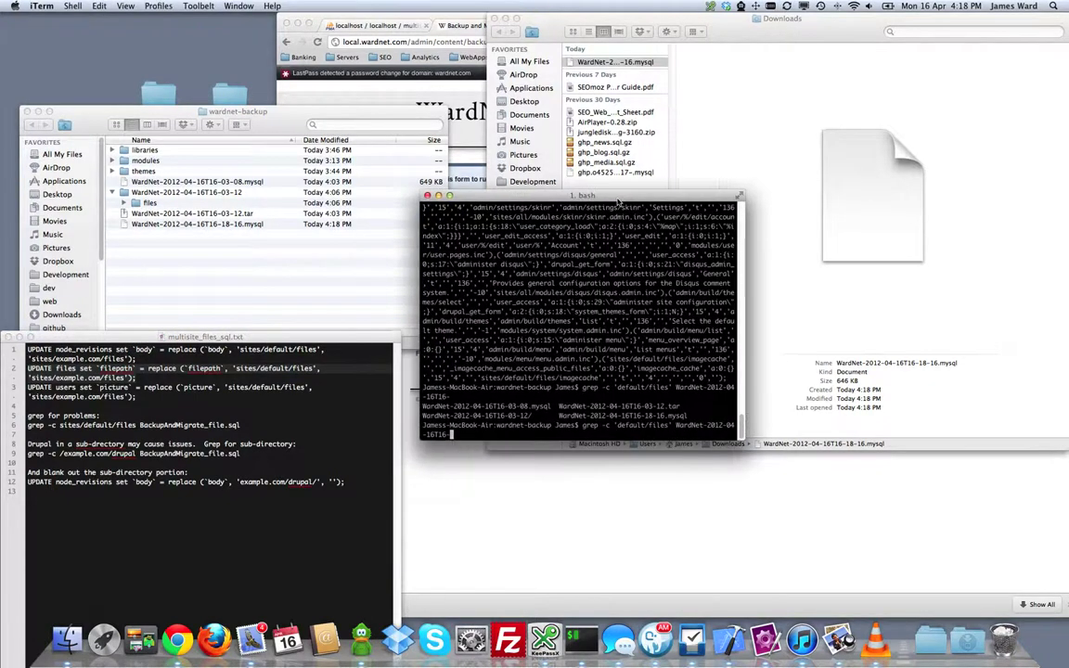
pyautogui.write('1')
pyautogui.press('Tab')
pyautogui.press('Return')
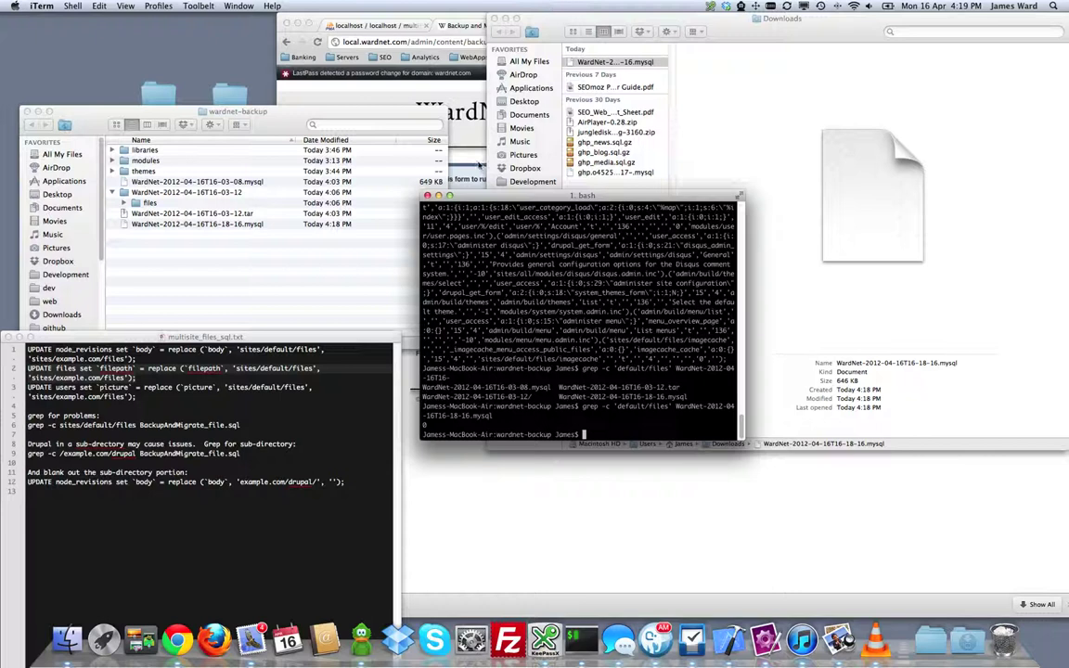
pyautogui.moveTo(288, 338); pyautogui.dragTo(308, 81)
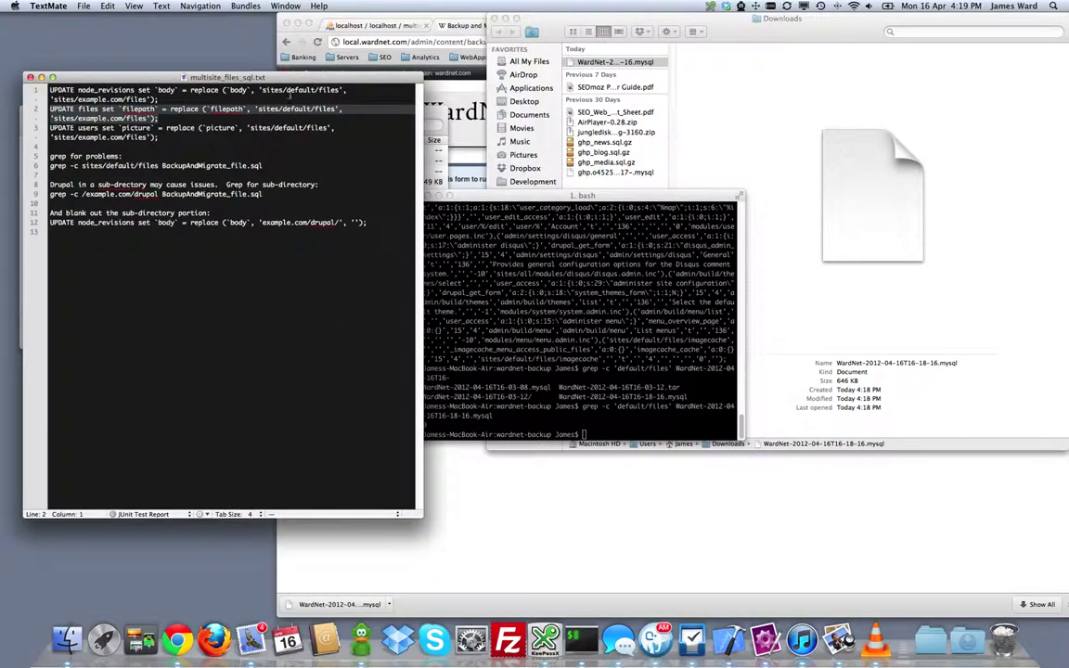
# Step: Review the filepath update lines in multisite_files_sql.txt, then bring the Backup and Migrate page forward
pyautogui.click(176, 118)
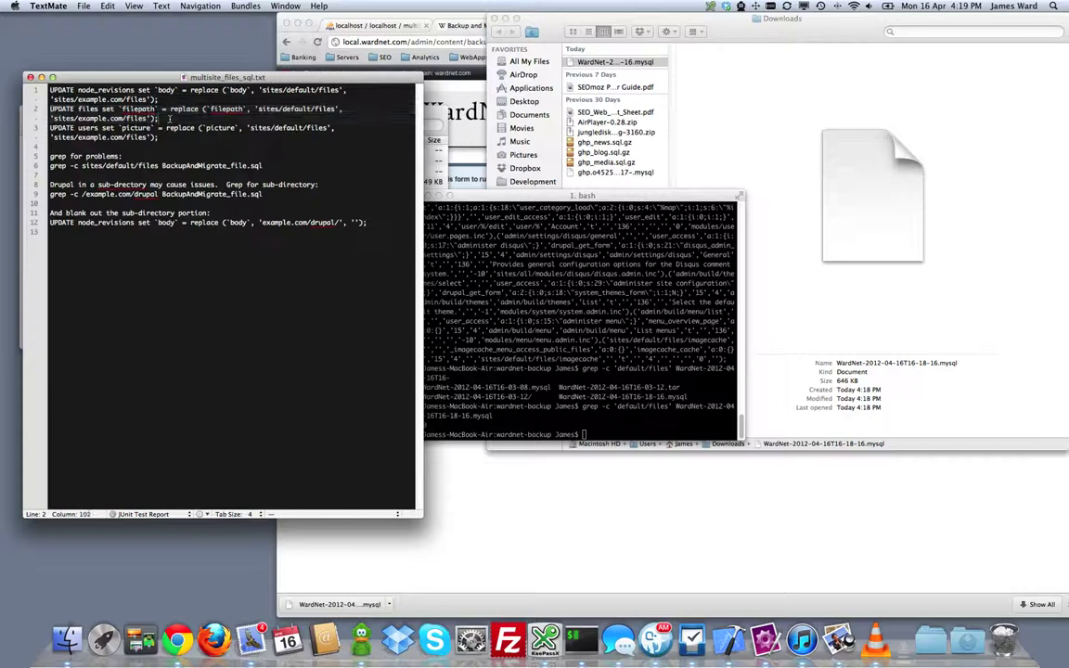
pyautogui.click(158, 90)
pyautogui.click(147, 120)
pyautogui.click(483, 196)
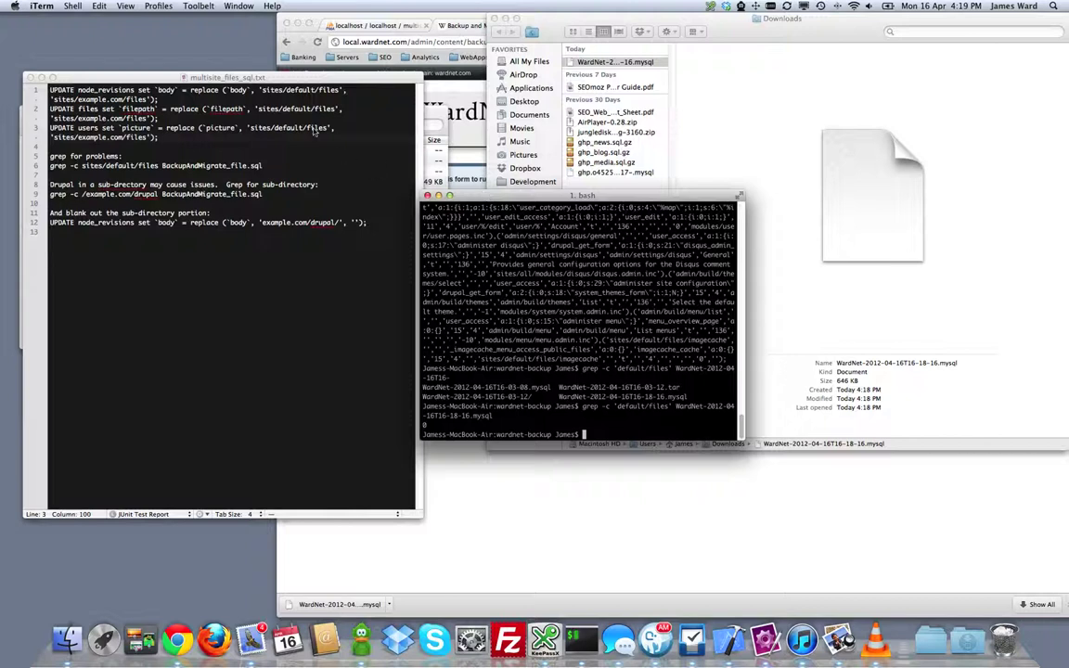
pyautogui.click(320, 77)
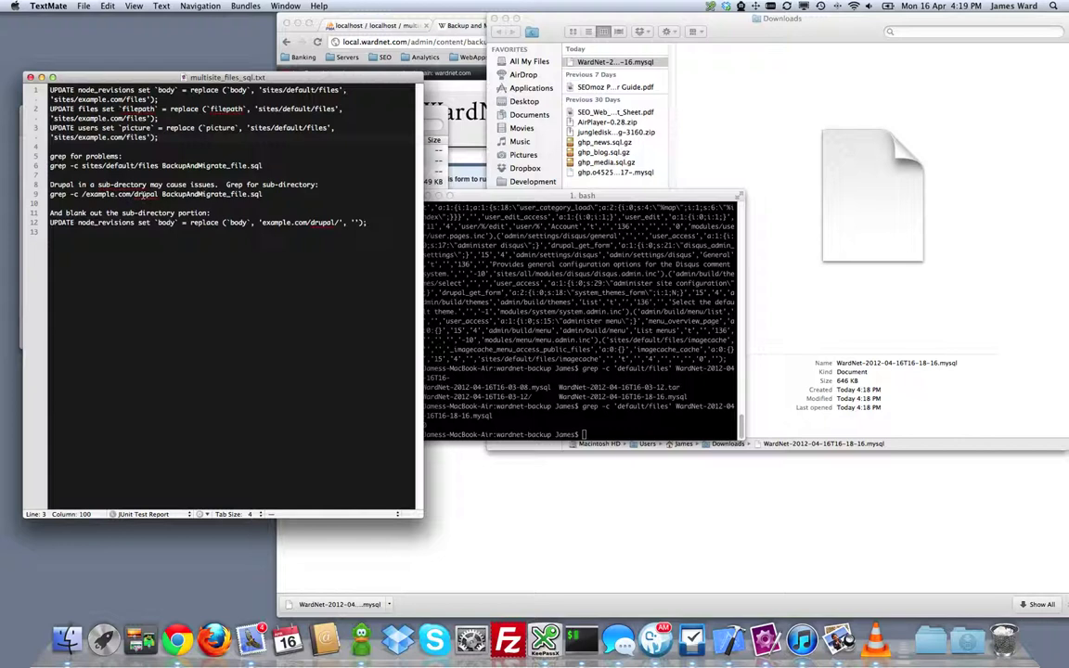
pyautogui.click(455, 170)
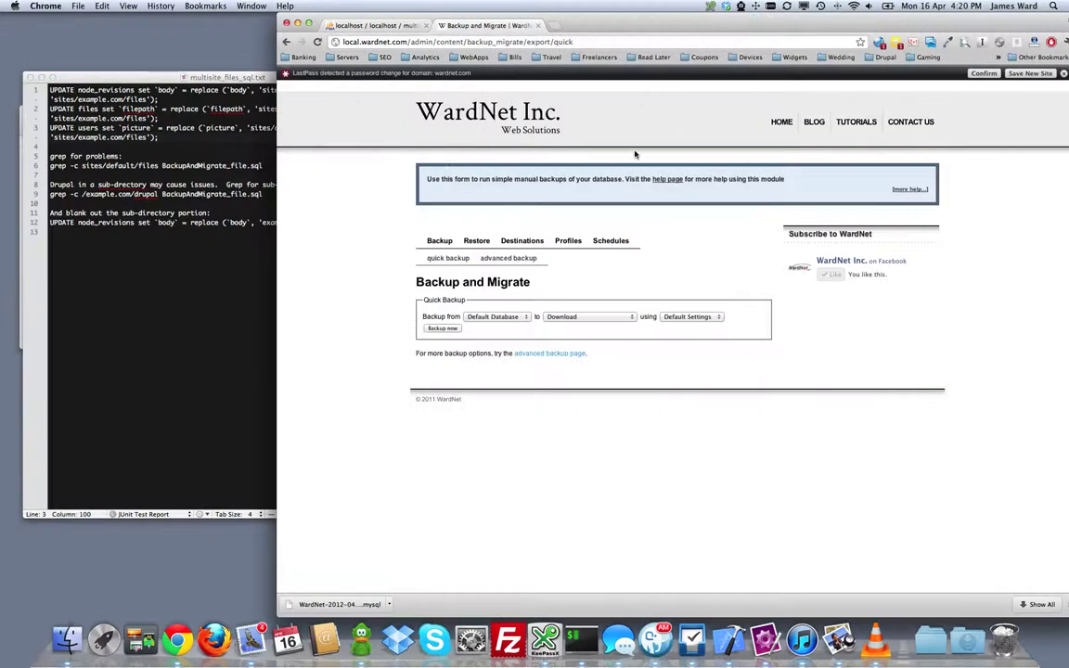
# Step: Dismiss the password-change notice, close the SQL notes, and move the wardnet-backup window down
pyautogui.click(1064, 76)
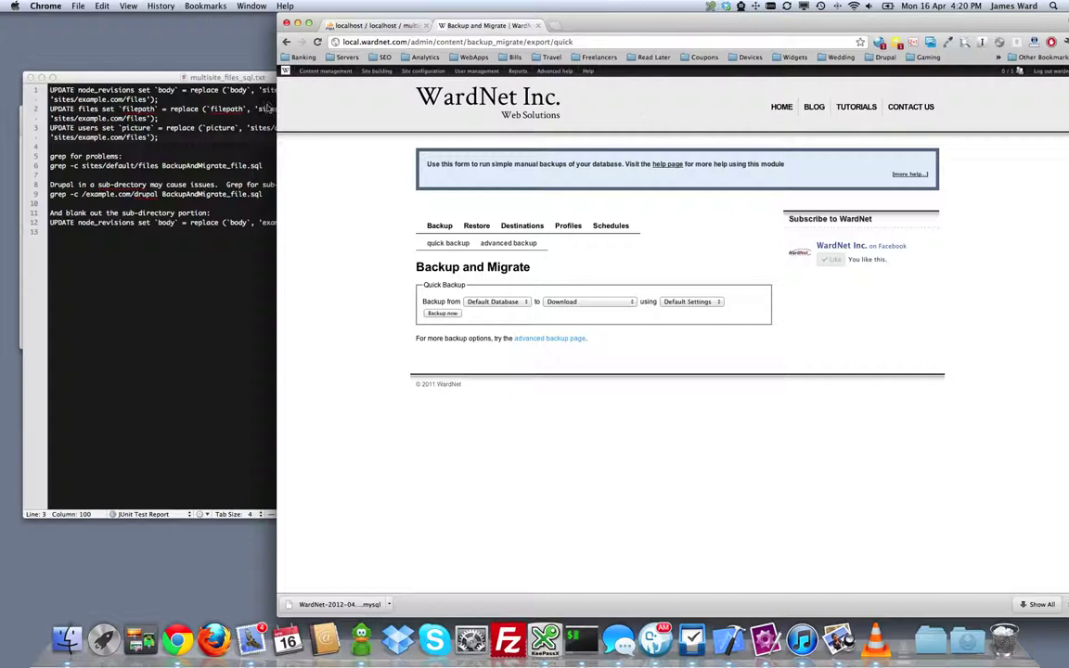
pyautogui.click(29, 77)
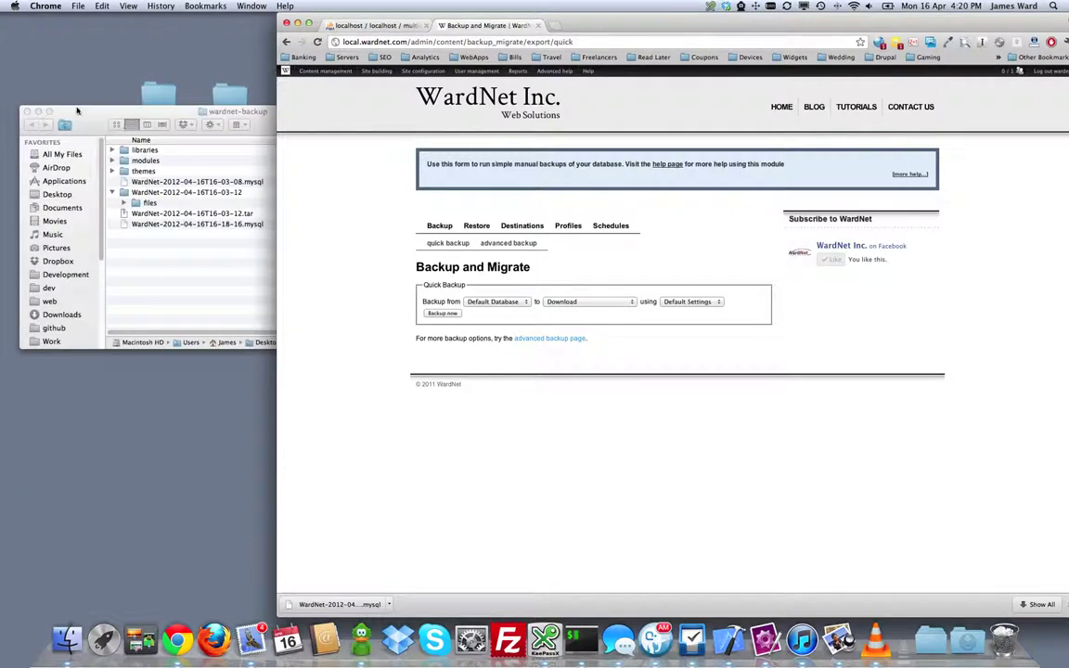
pyautogui.click(72, 104)
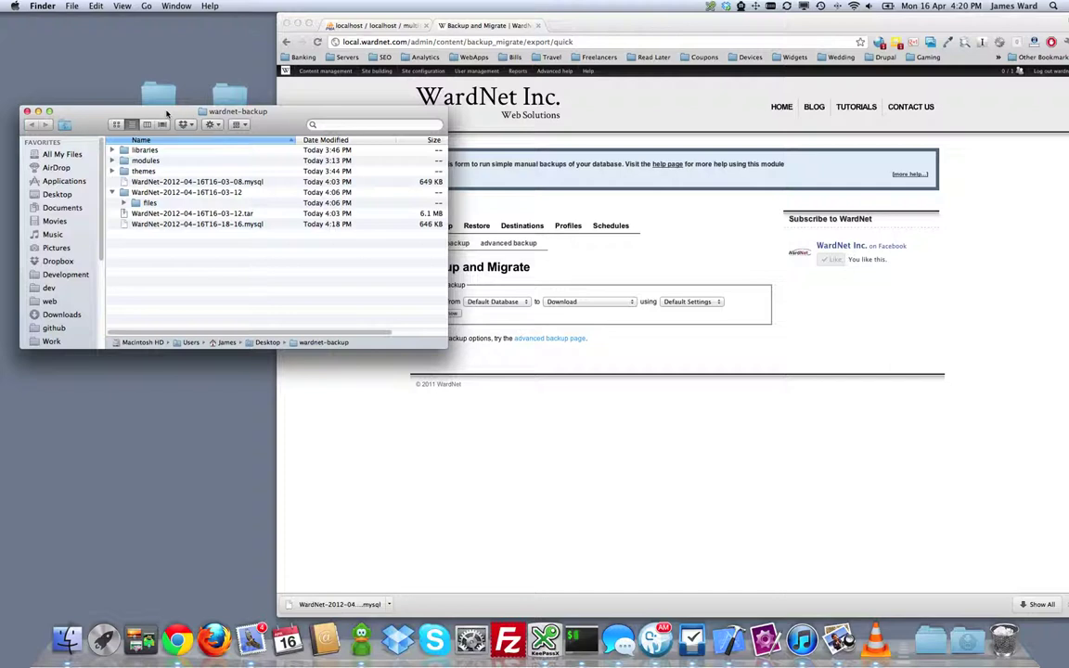
pyautogui.moveTo(167, 112); pyautogui.dragTo(161, 152)
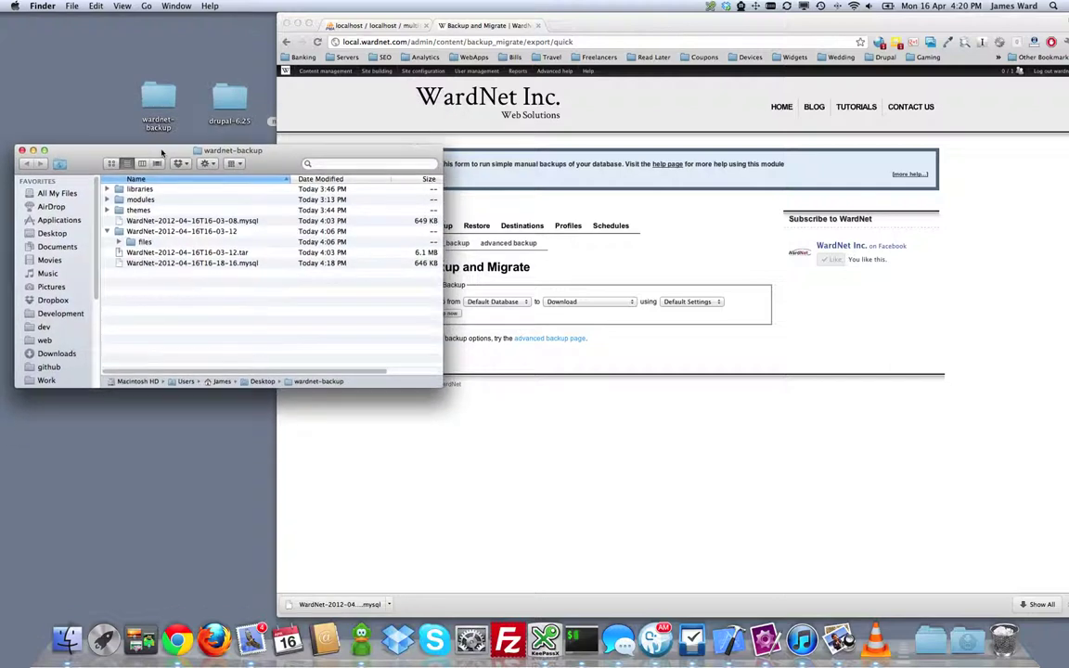